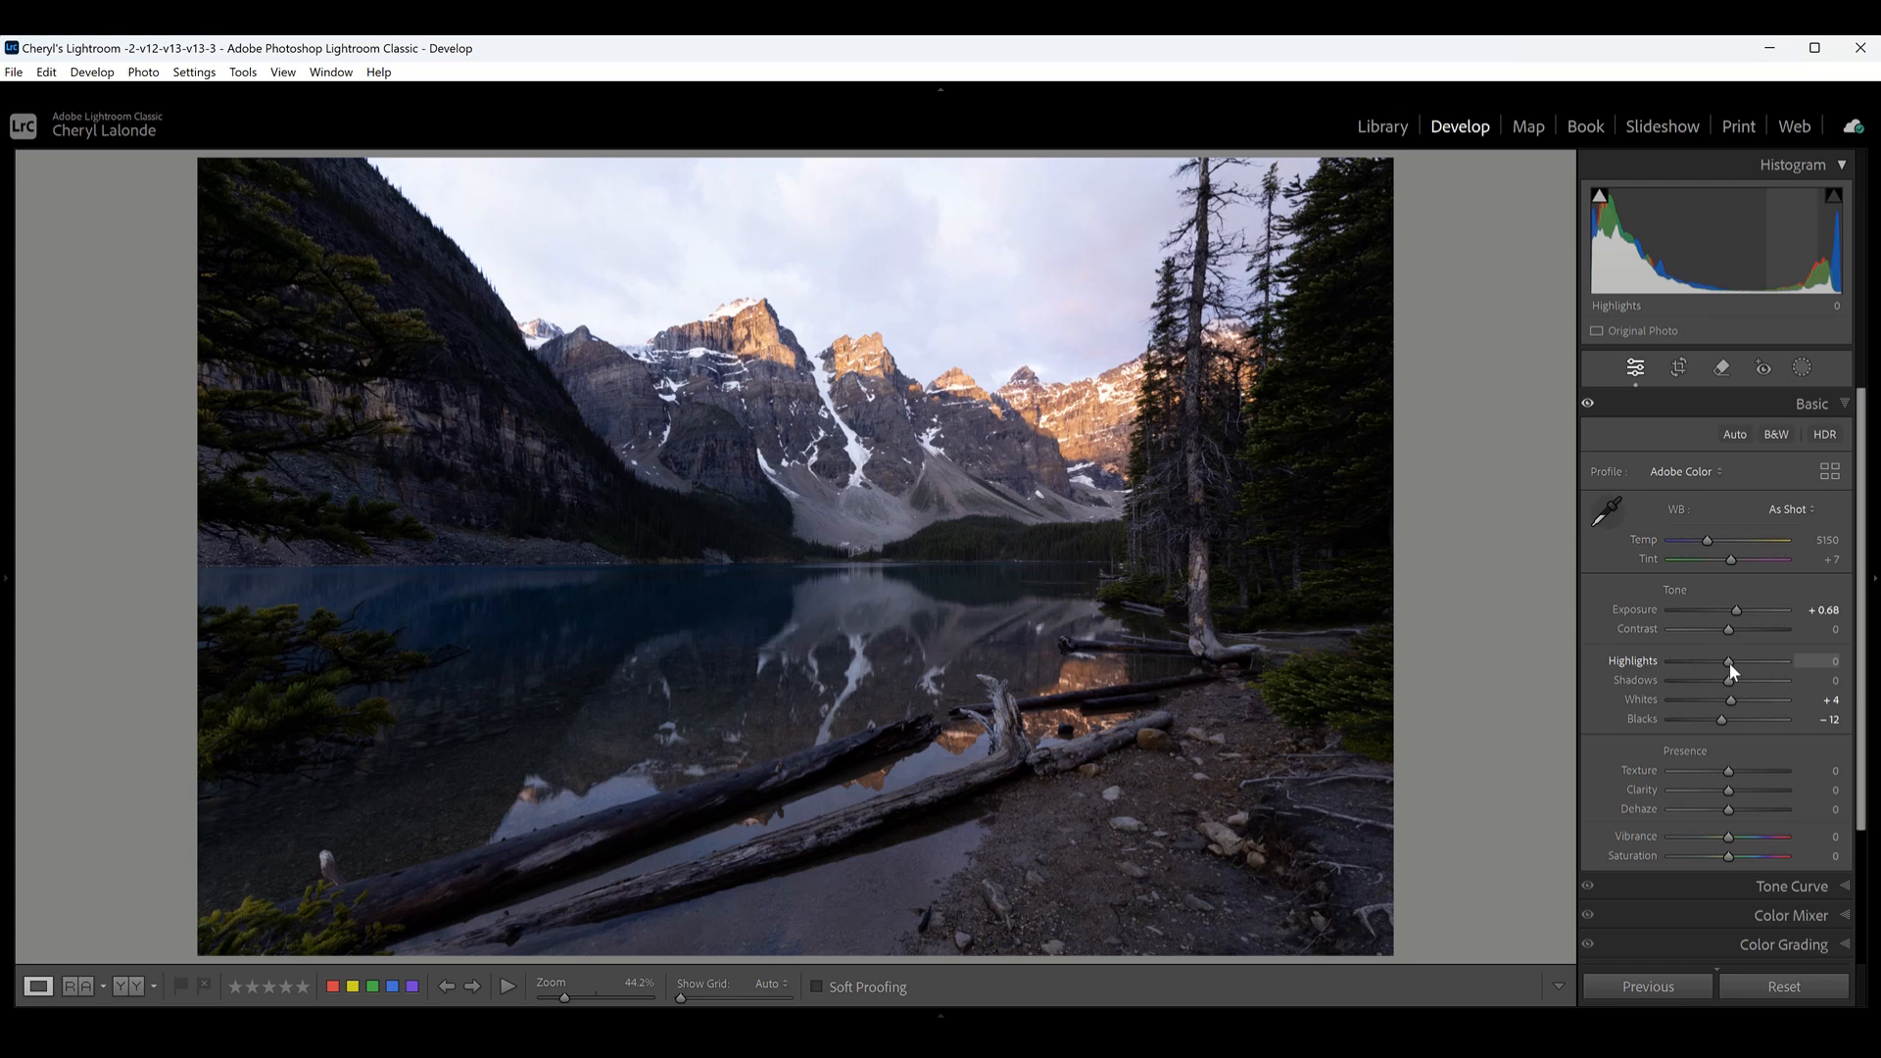
- Lower the photo's Highlights to -100 and raise its Shadows to +69
drag(1731, 670, 1662, 675)
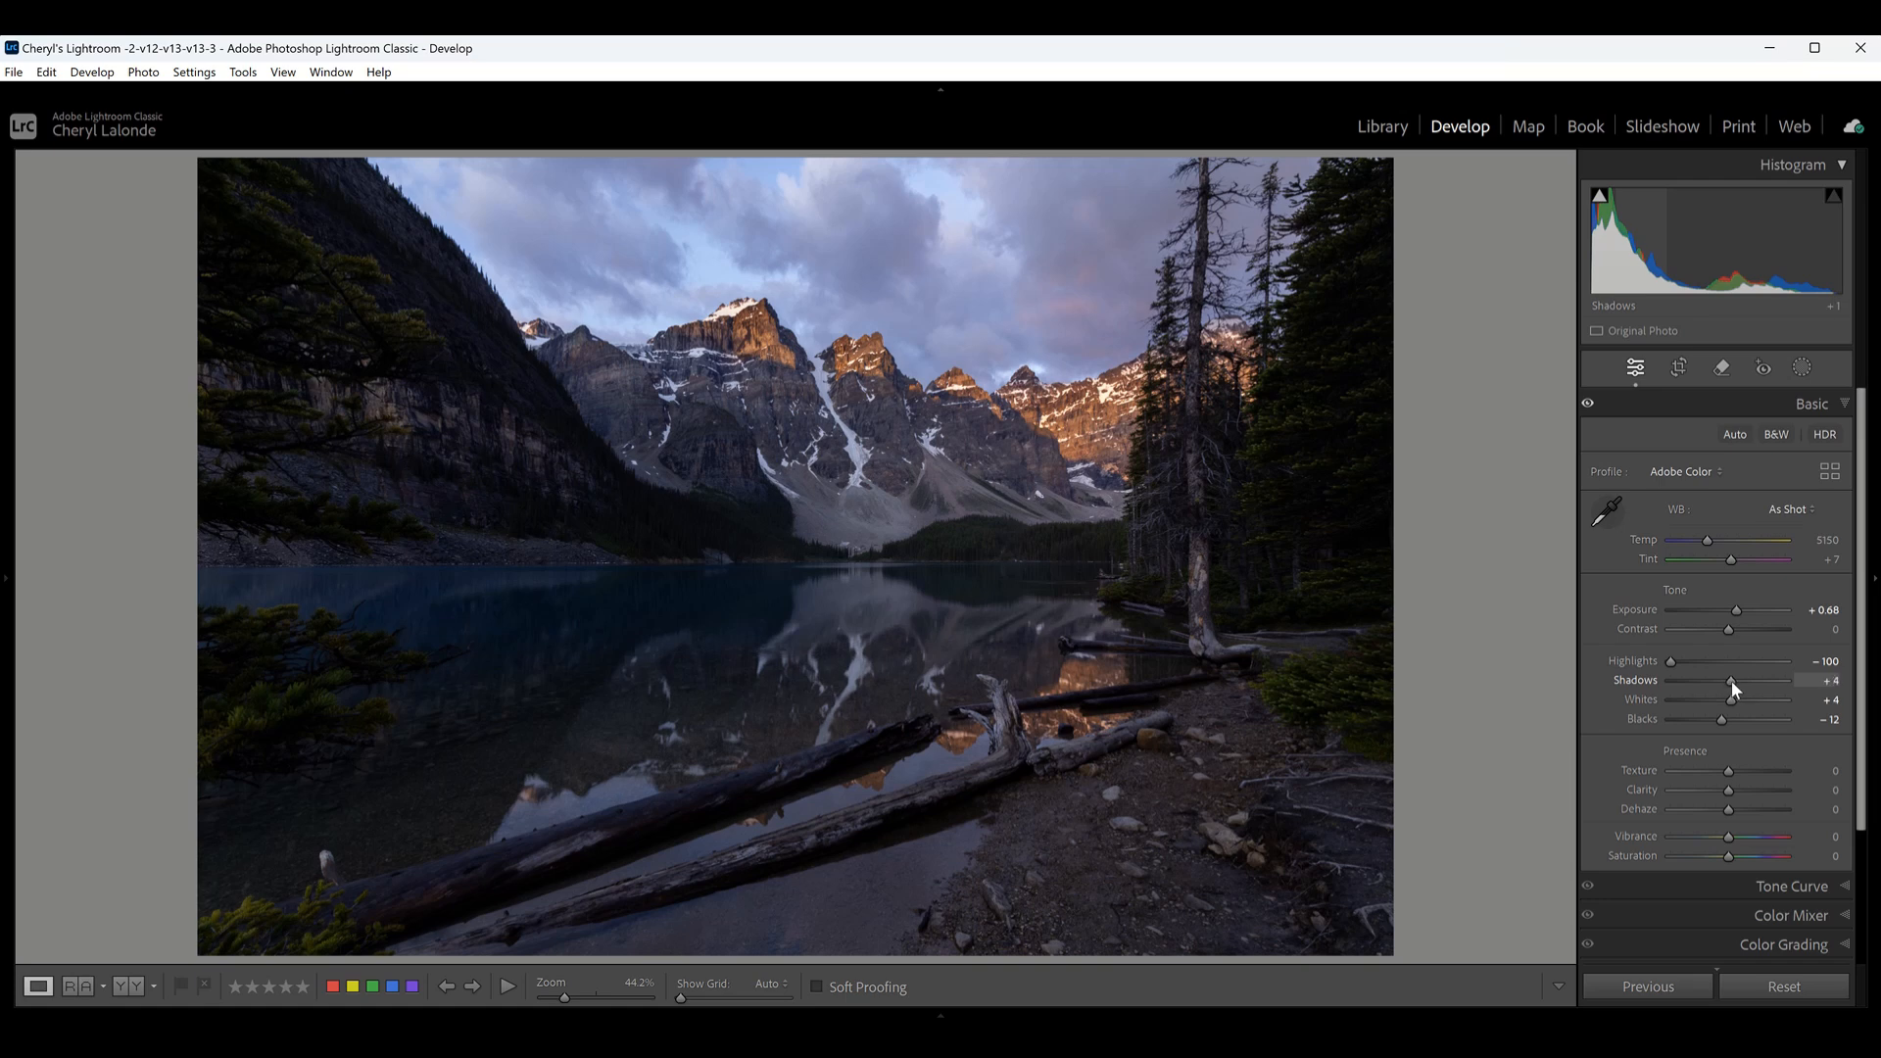
drag(1731, 681, 1785, 680)
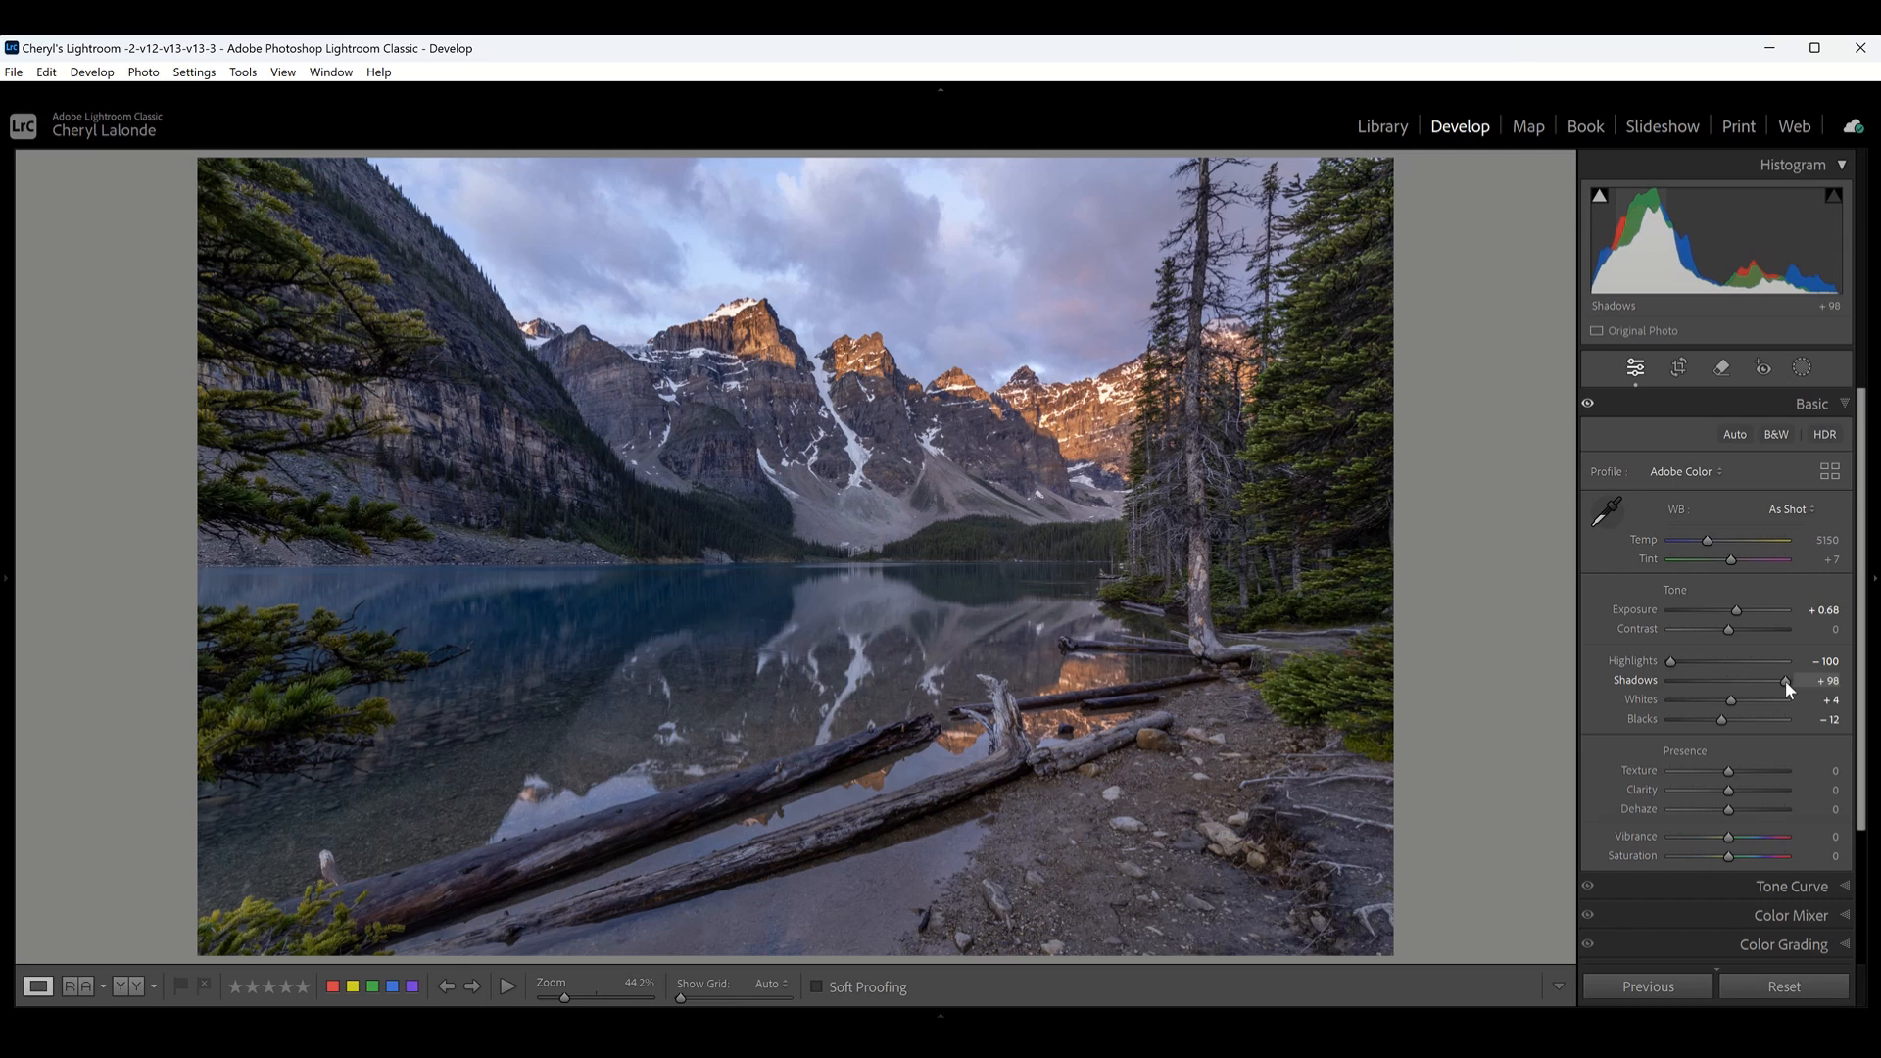
drag(1786, 681, 1770, 681)
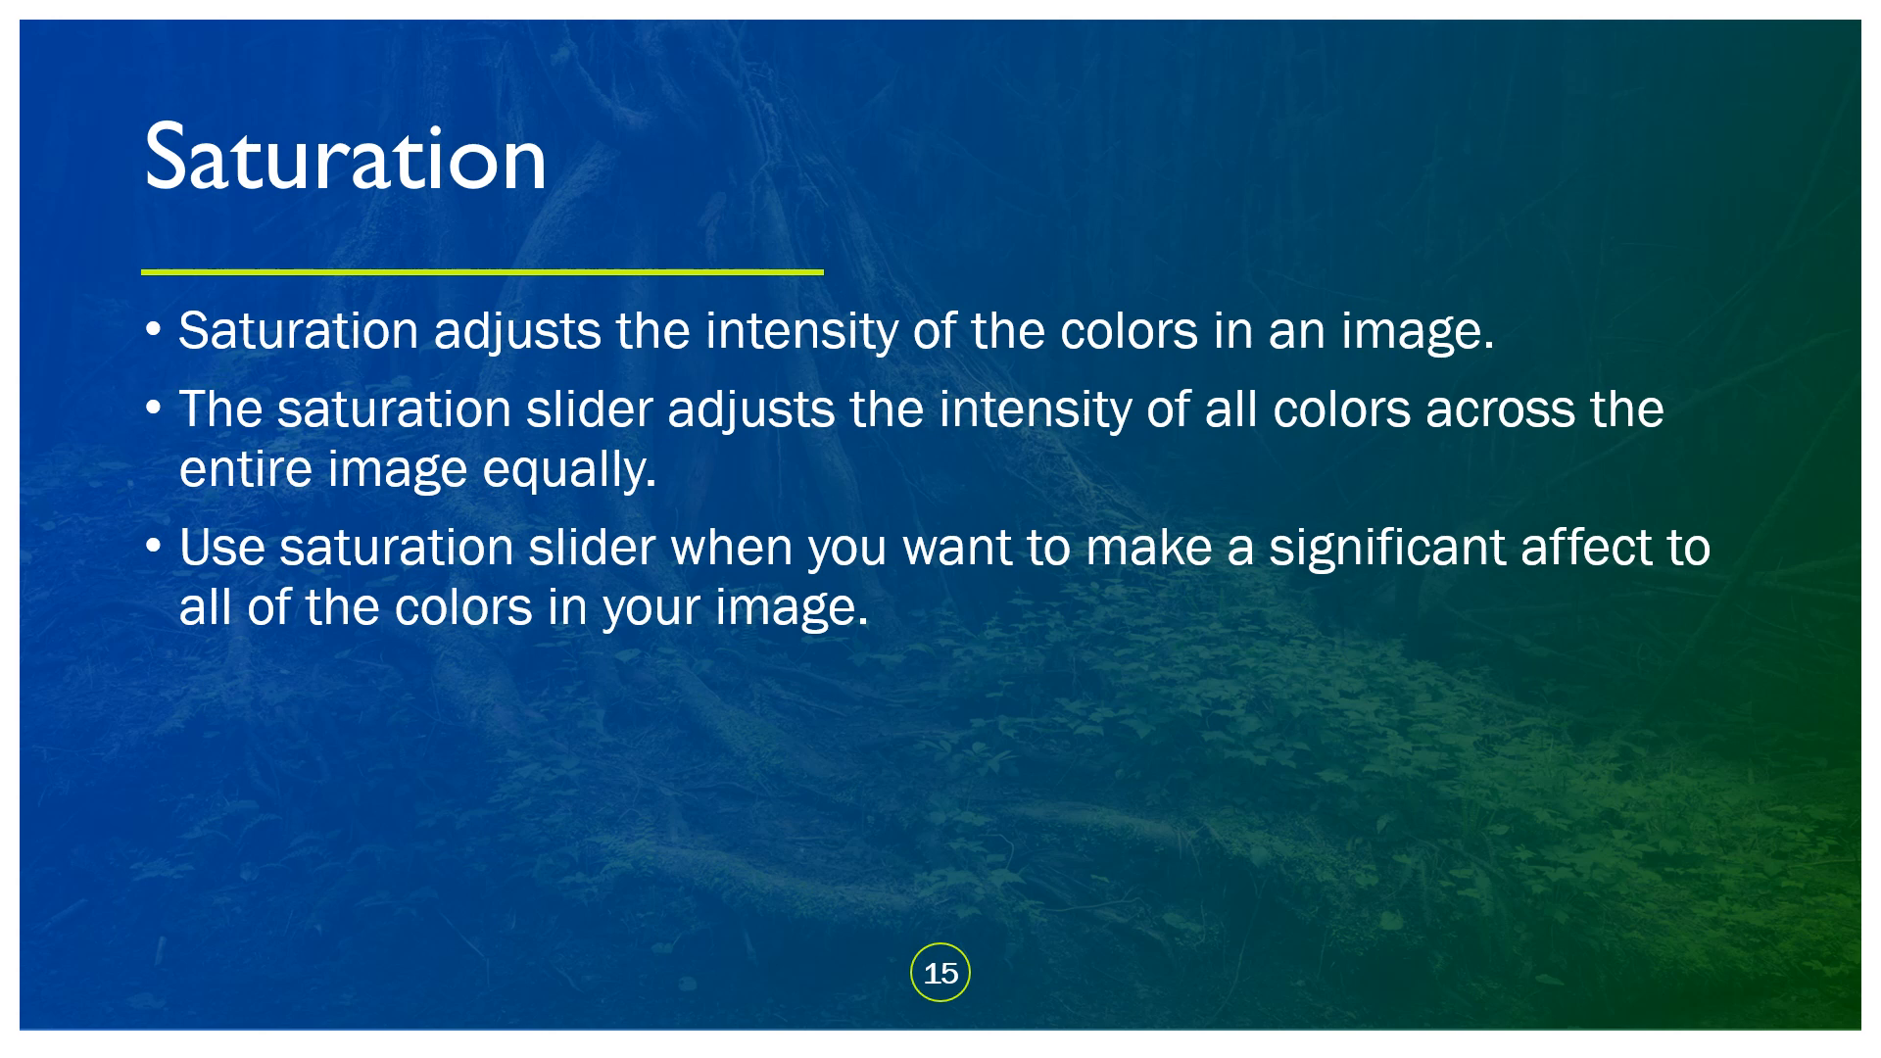
key(Right)
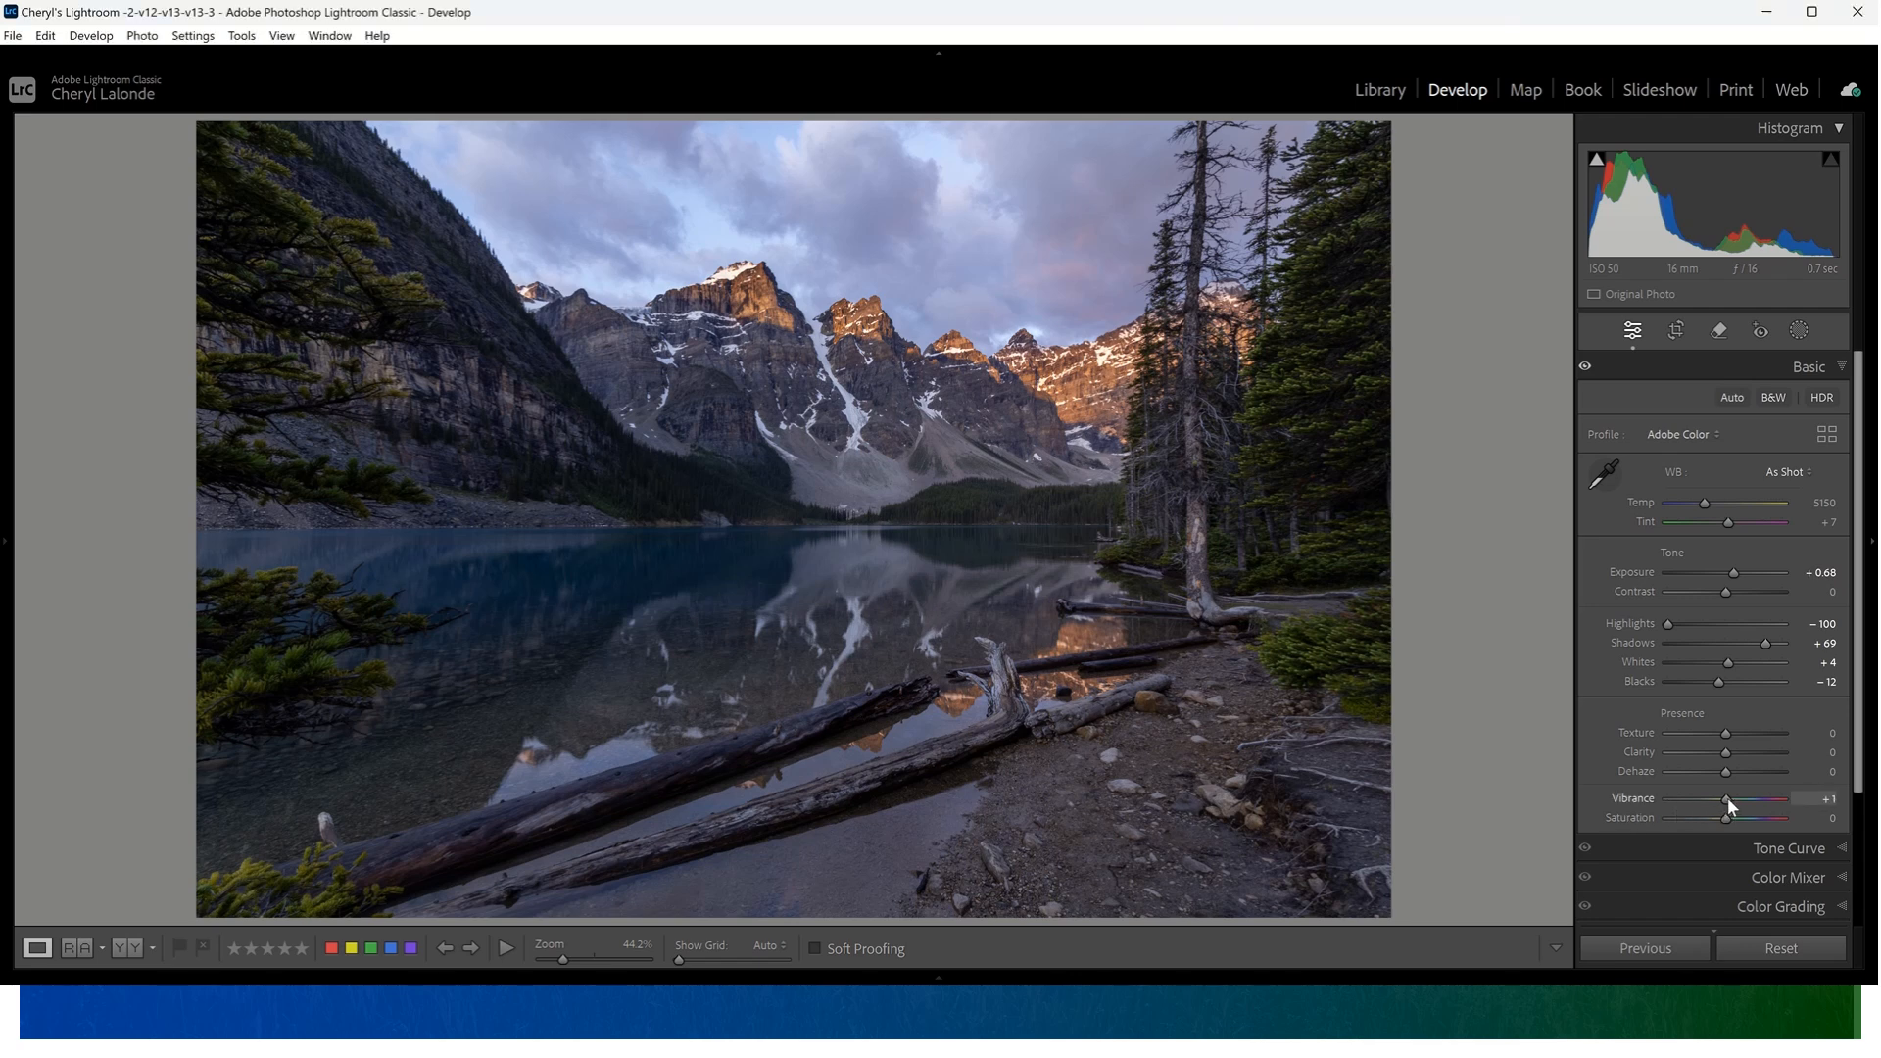
- Raise the lake photo's Vibrance to +5
drag(1727, 798, 1730, 795)
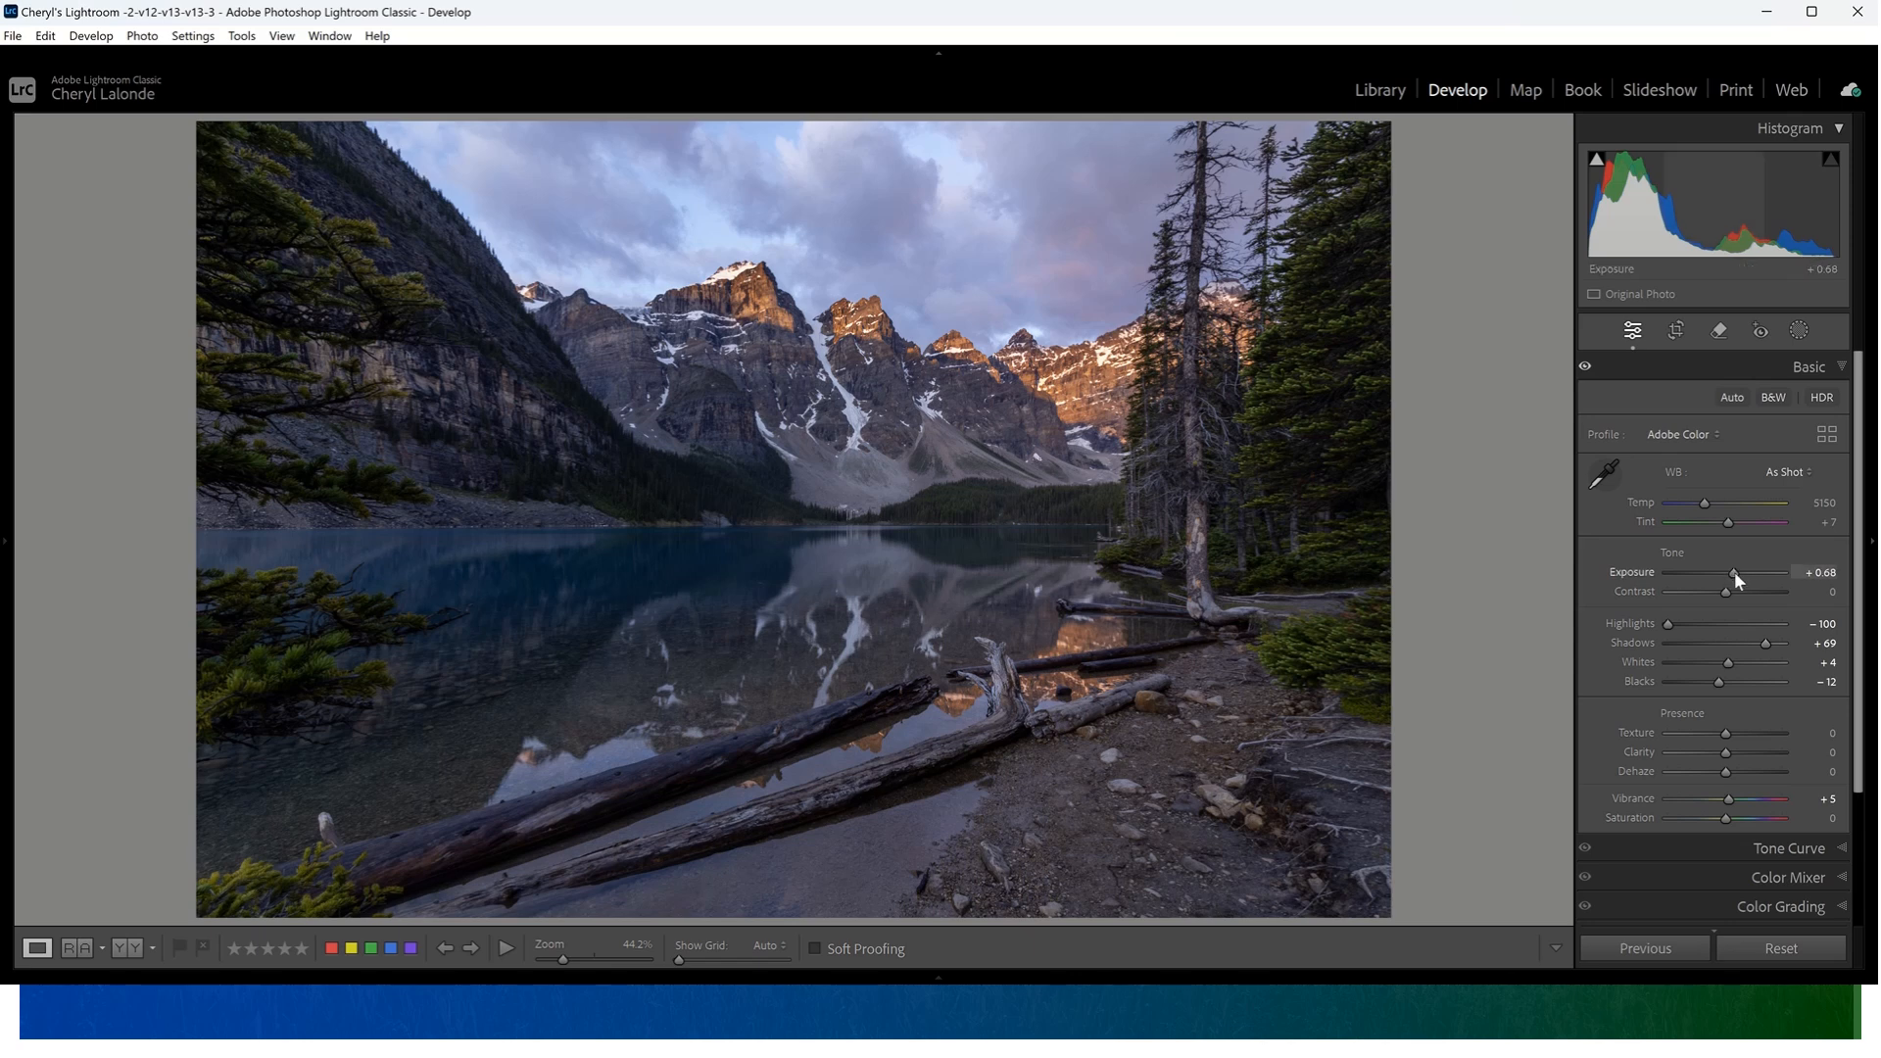
- Brighten the photo to an Exposure of +1.11 and reduce the Shadows to +62
drag(1734, 572, 1739, 570)
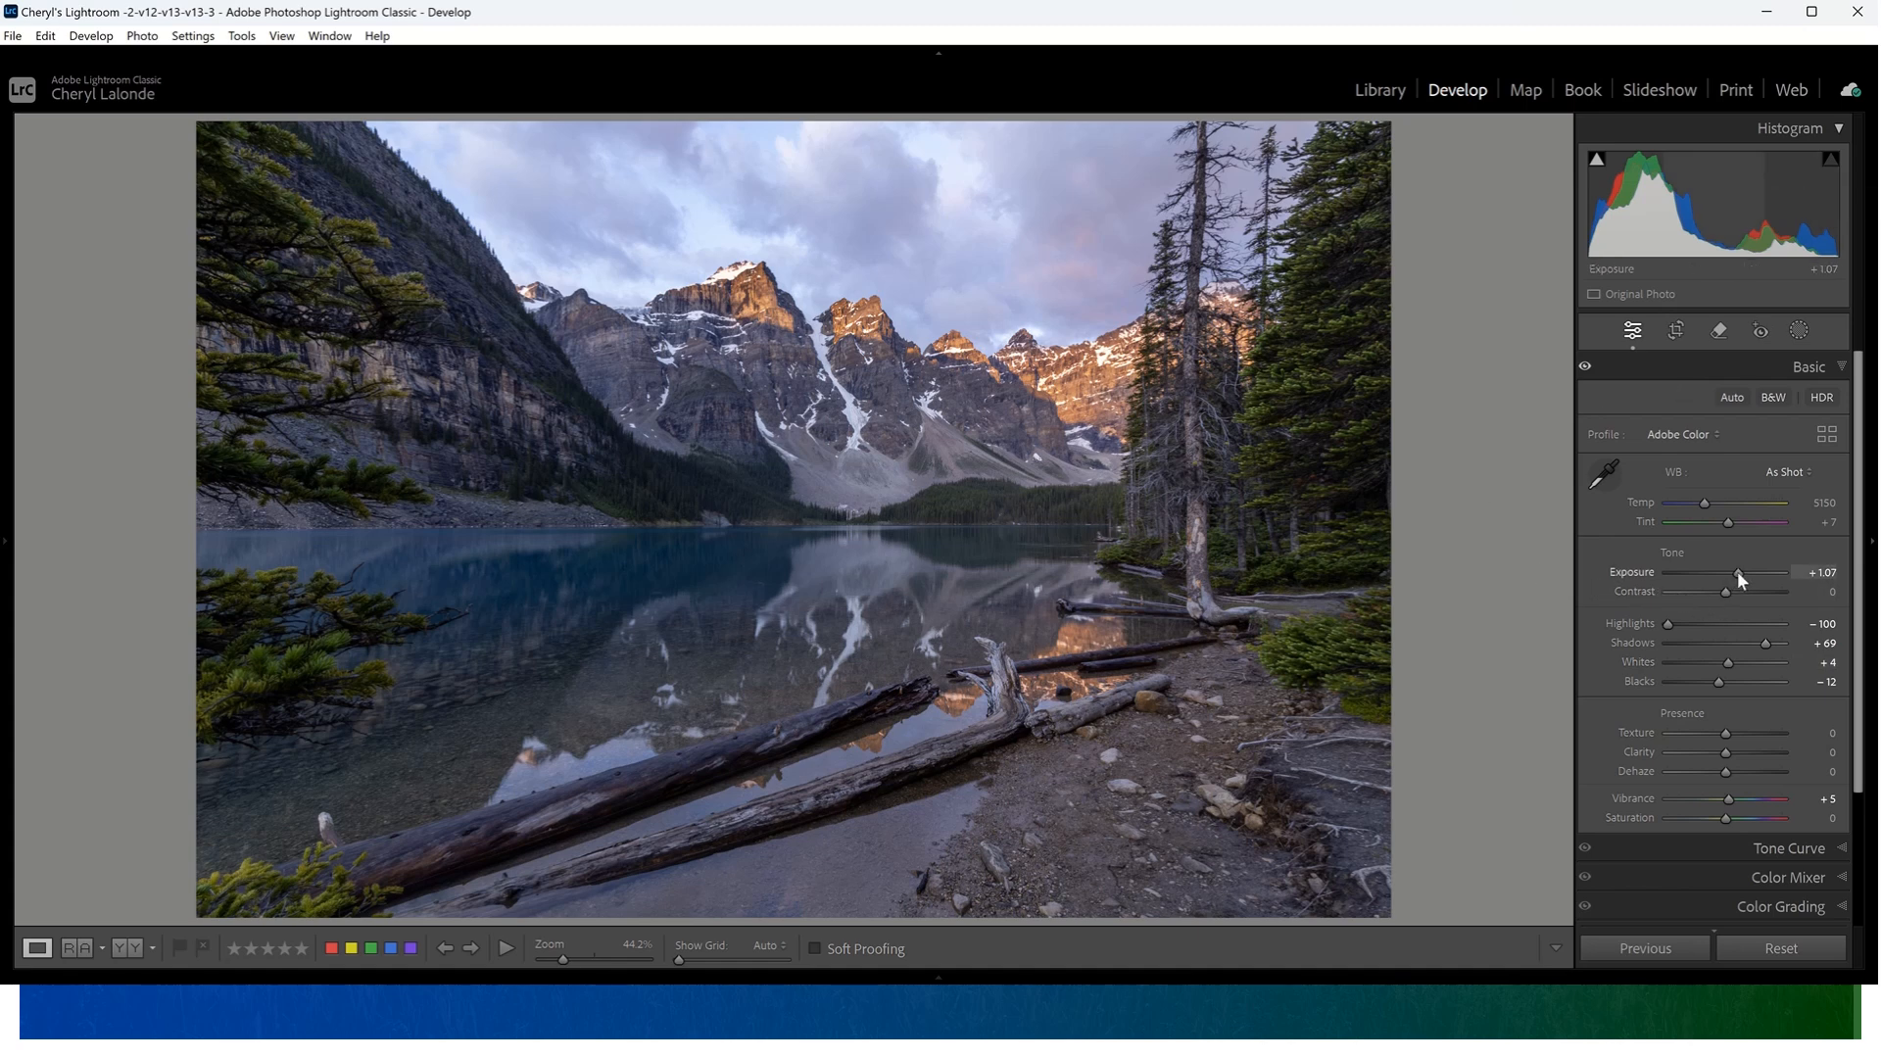
drag(1737, 572, 1738, 572)
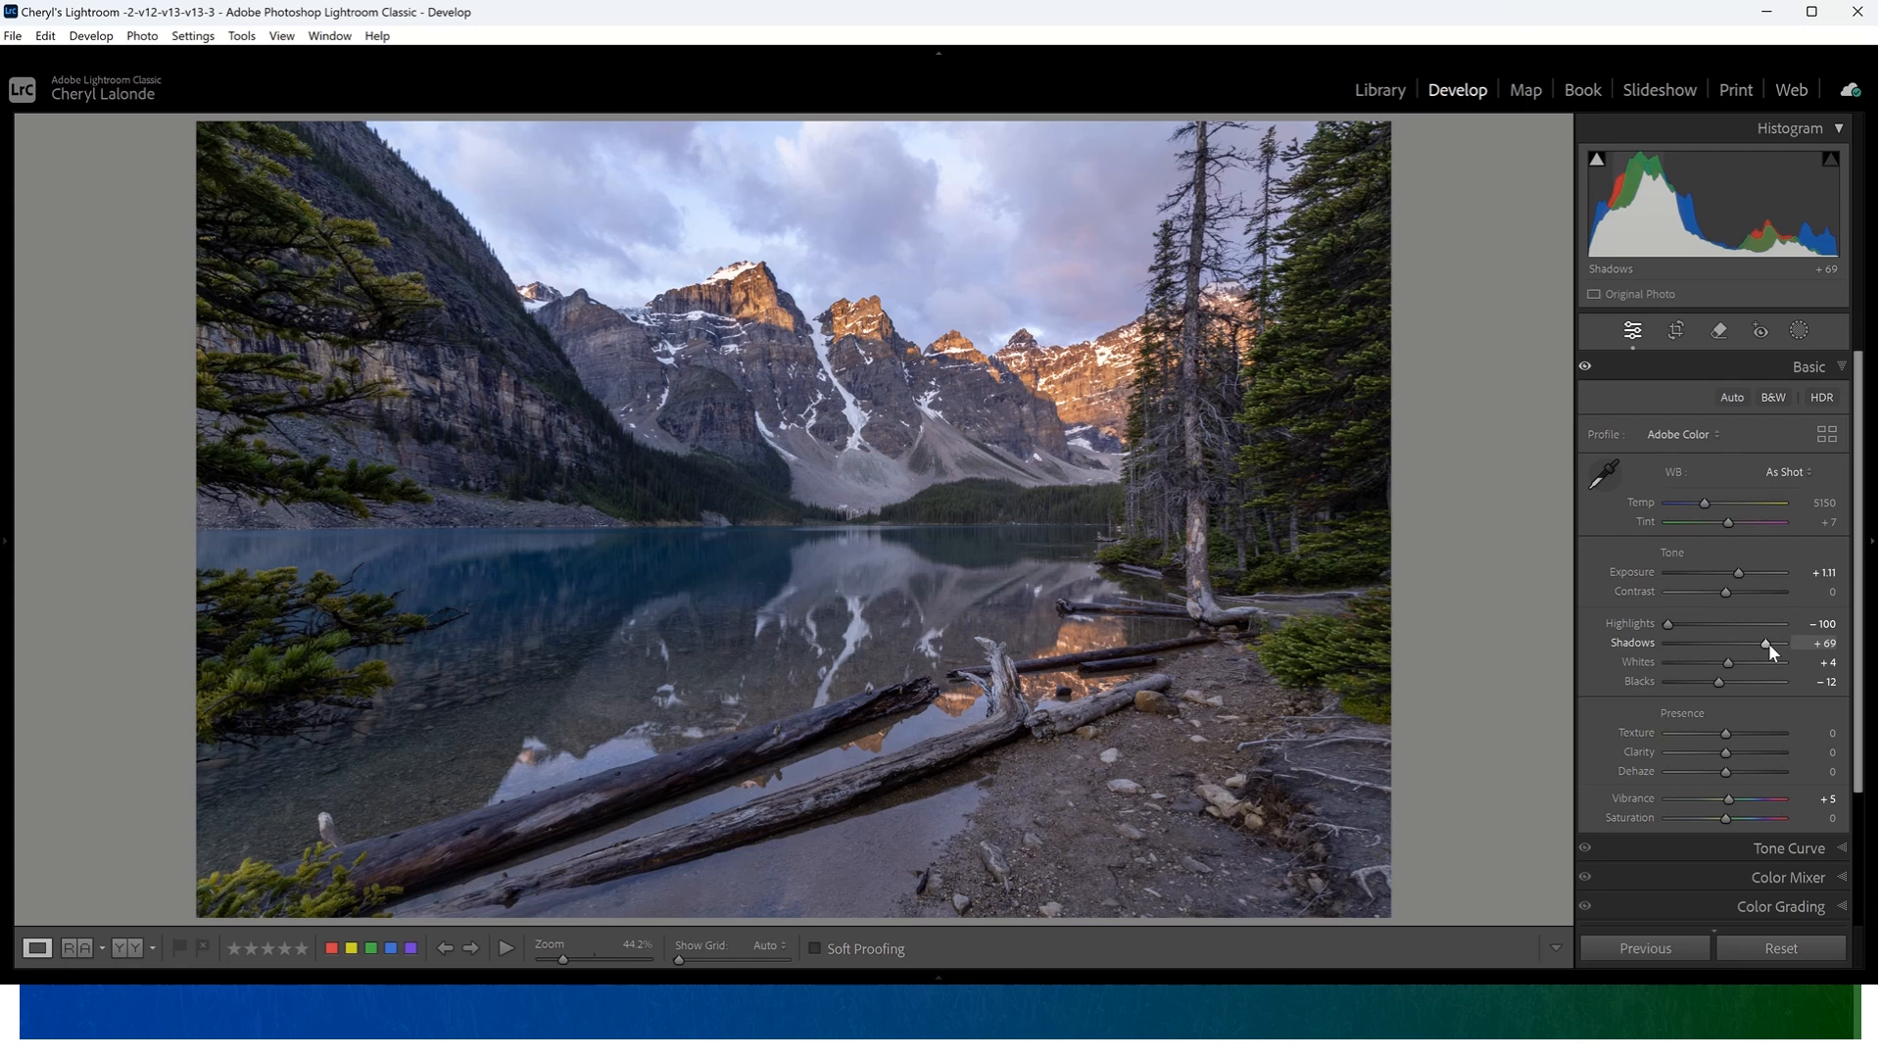
drag(1765, 643, 1762, 643)
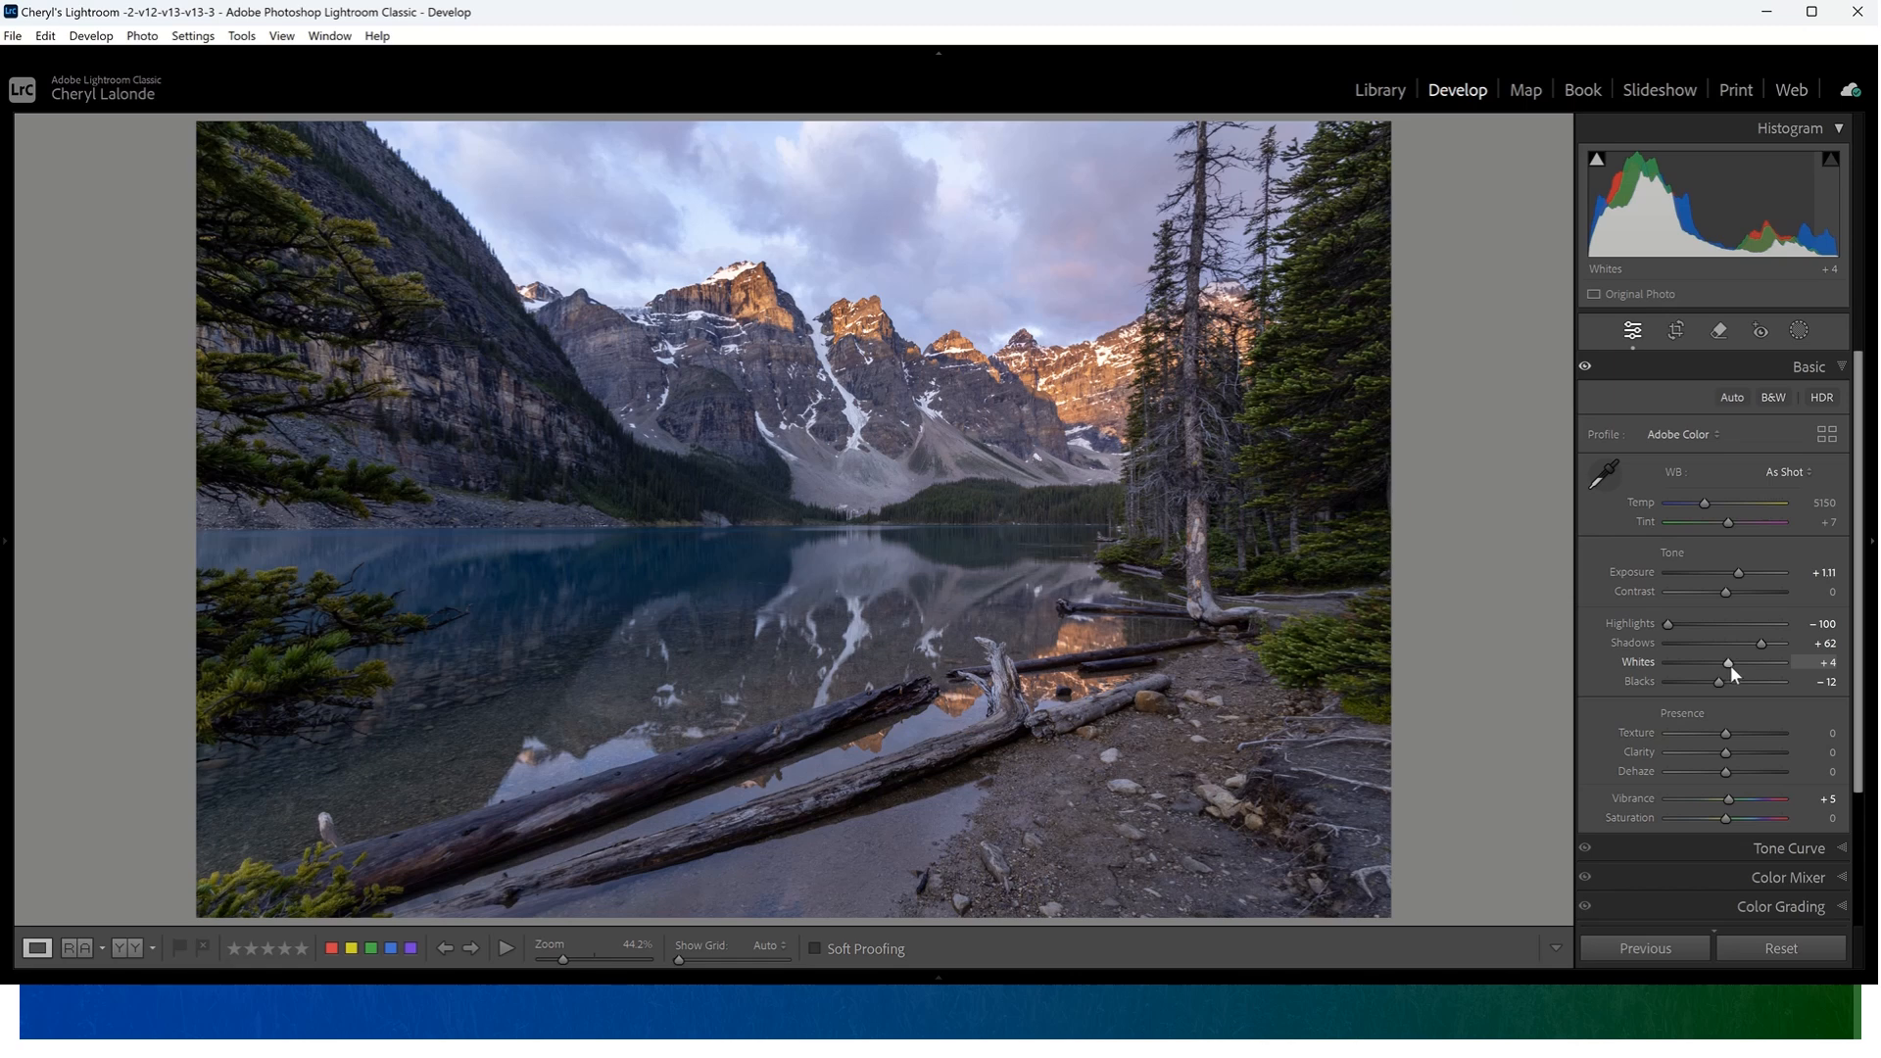
- Set the Whites to +5 using the clipping preview, and deepen the Blacks to -26
key(alt)
alt+click(1730, 666)
drag(1729, 661, 1732, 668)
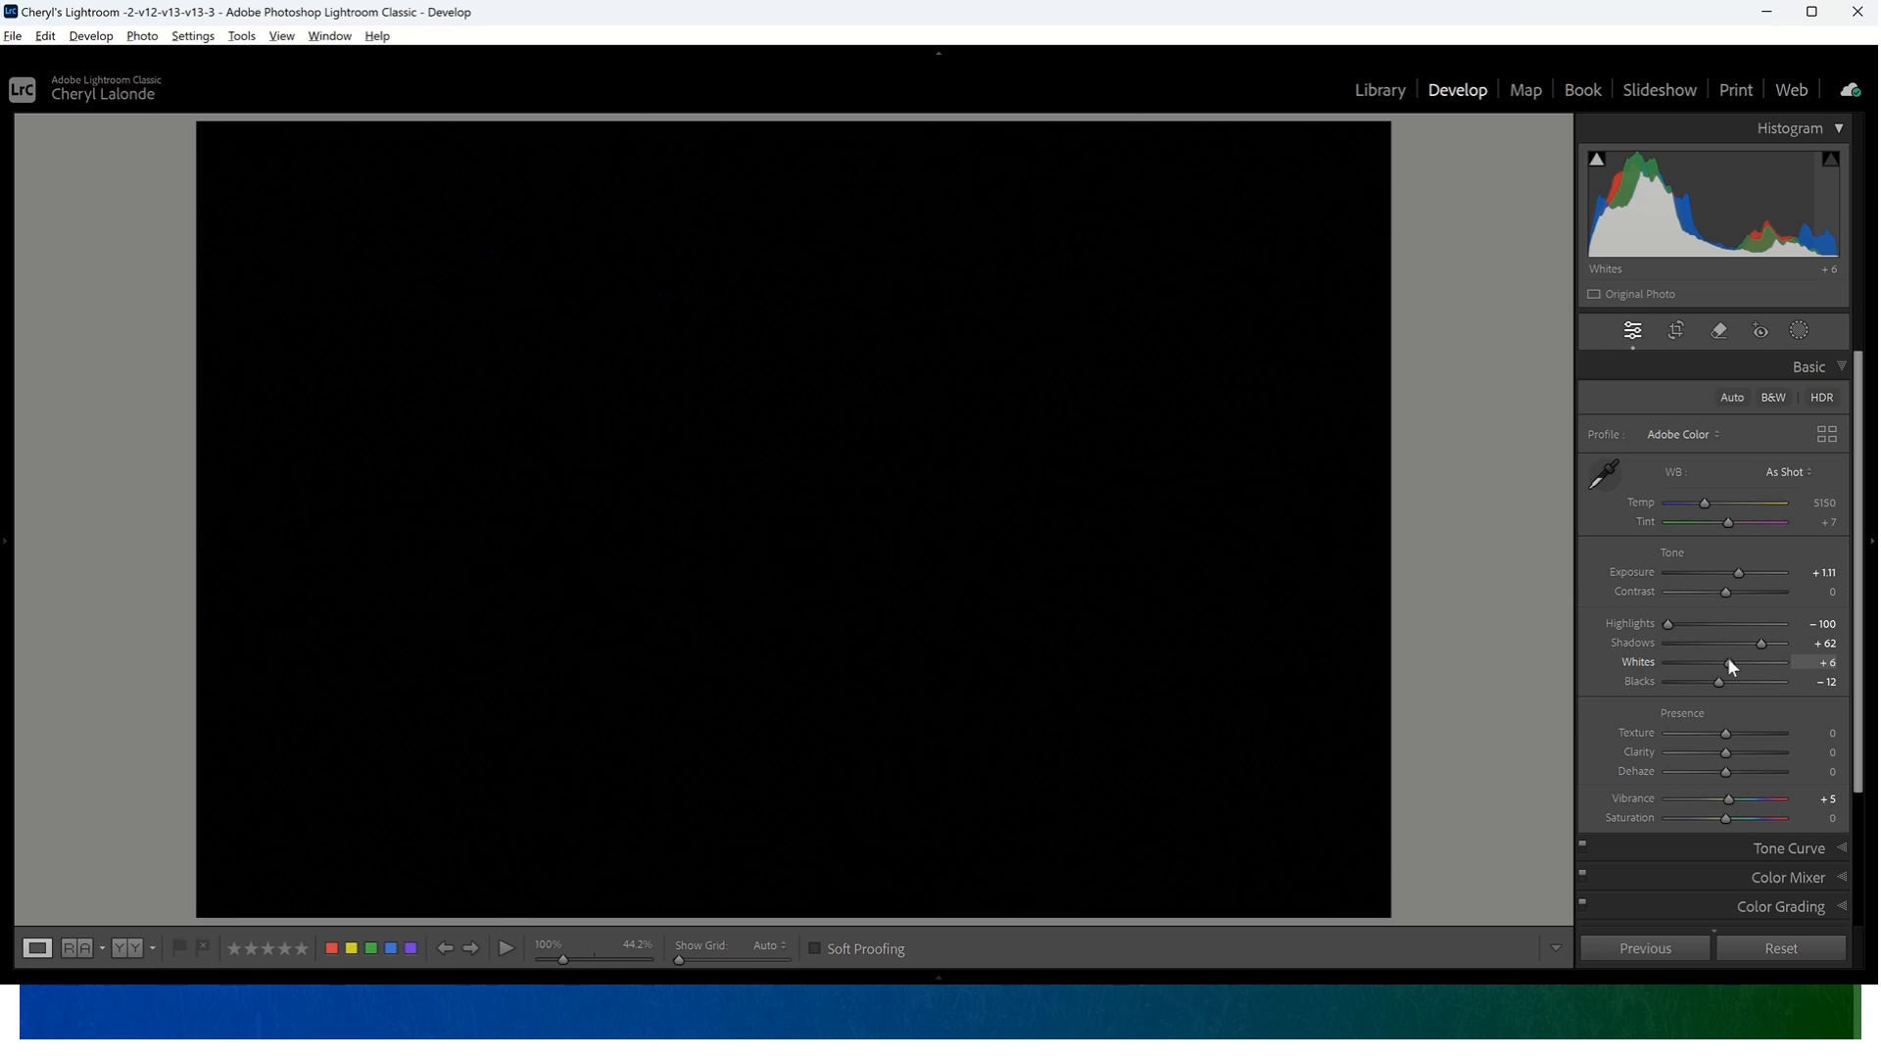
drag(1732, 667, 1710, 683)
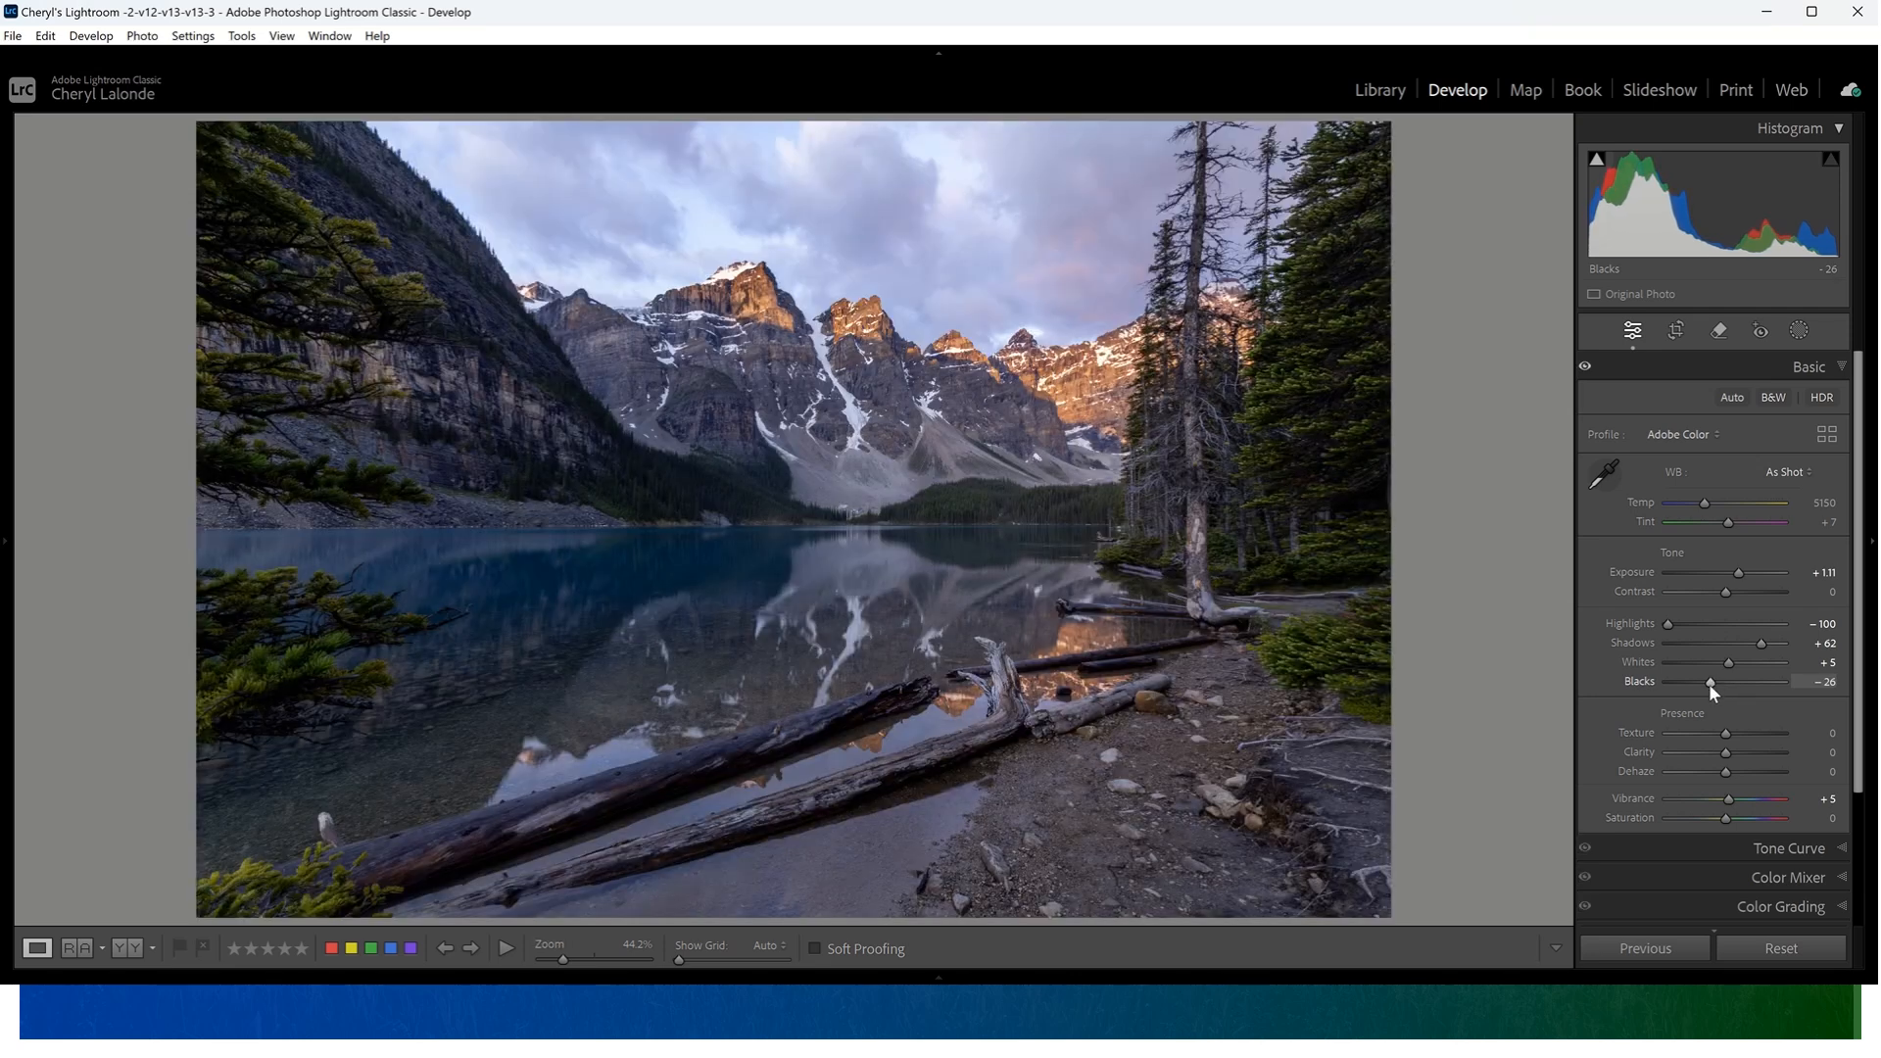
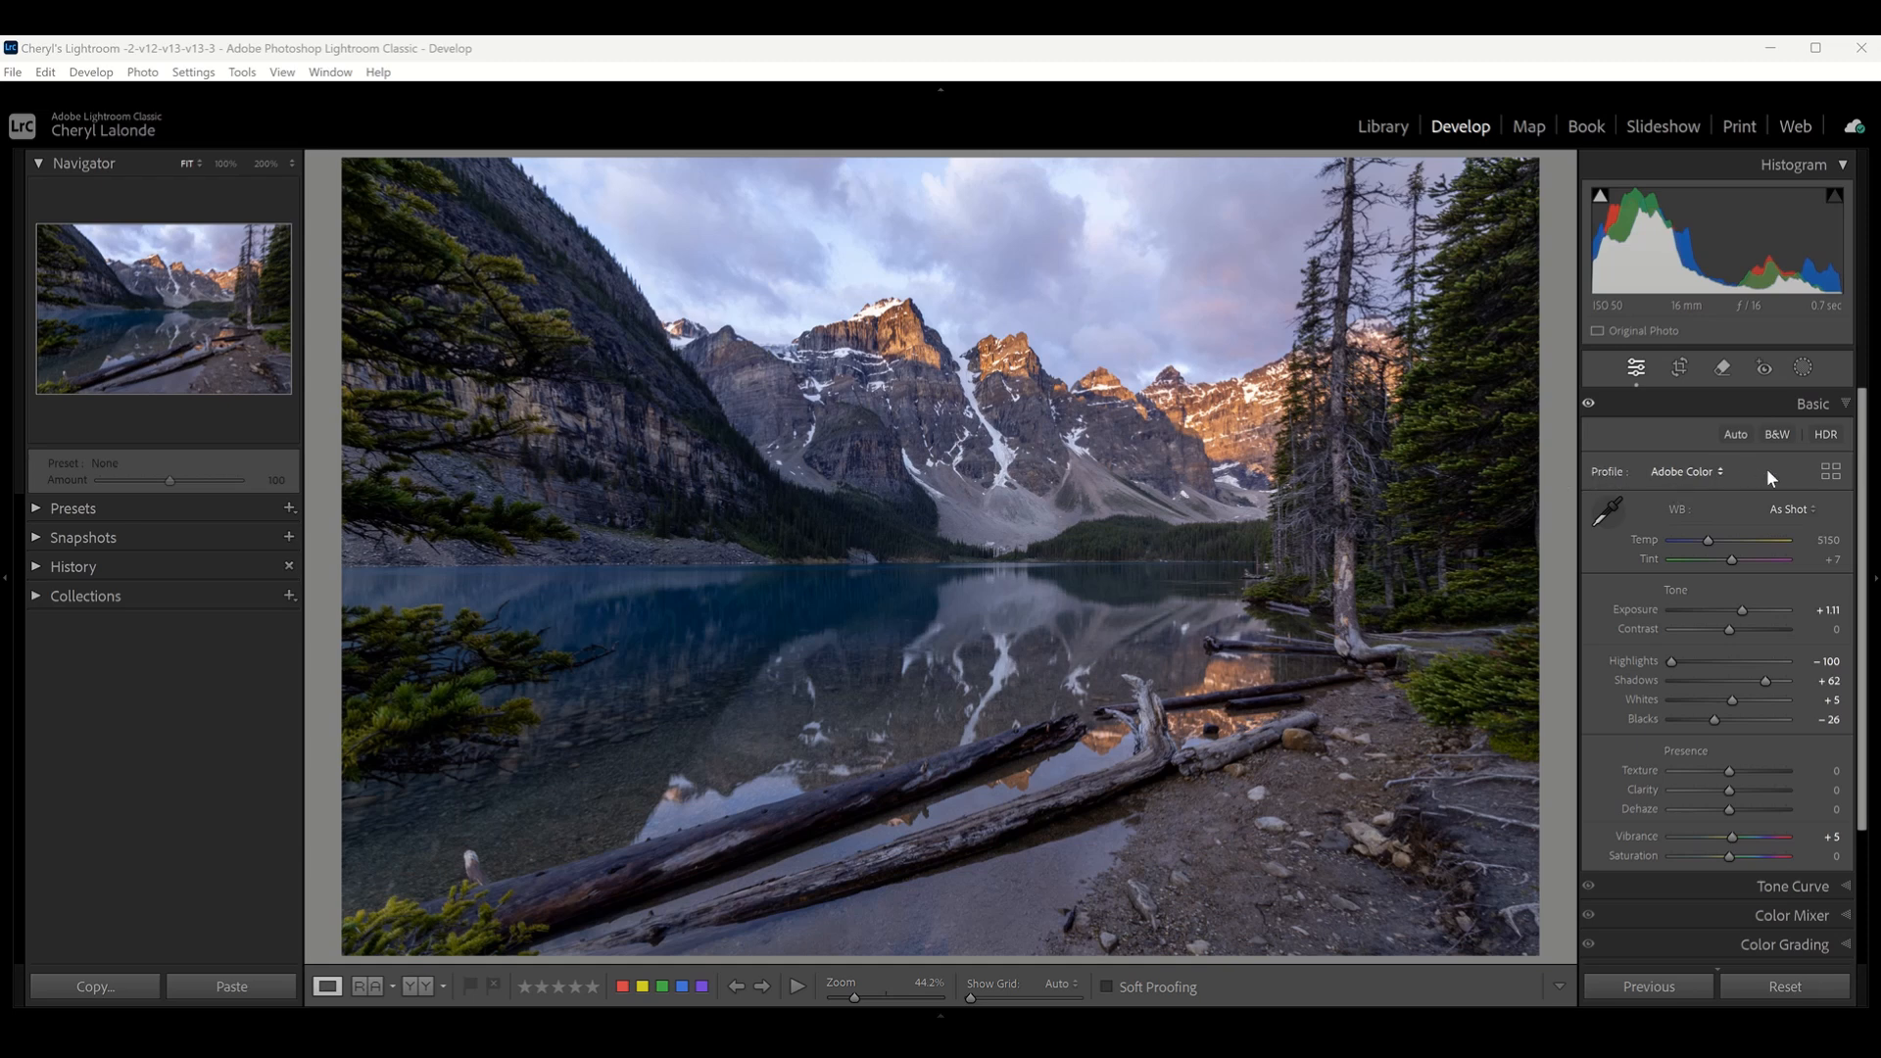
- Open the profile browser and try the Adobe Landscape, Portrait, Vivid and Standard profiles on the lake photo
click(1830, 471)
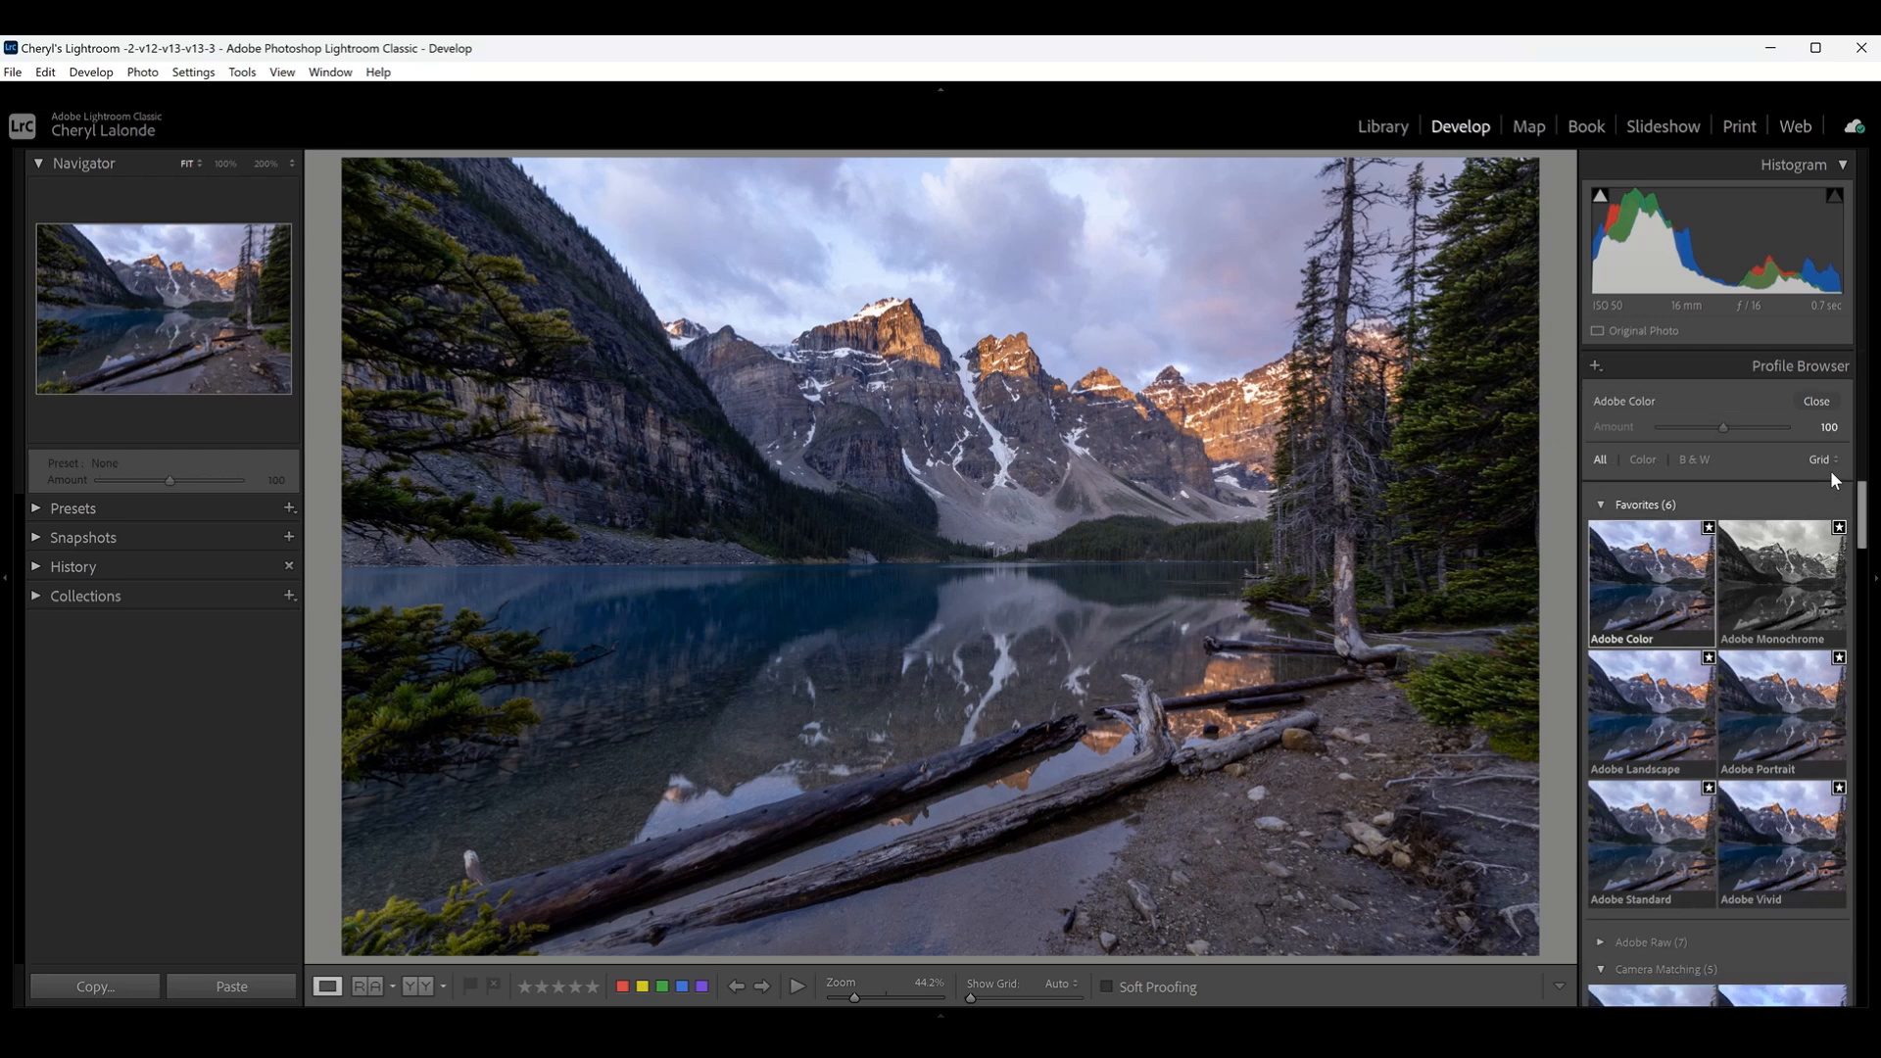
click(1625, 709)
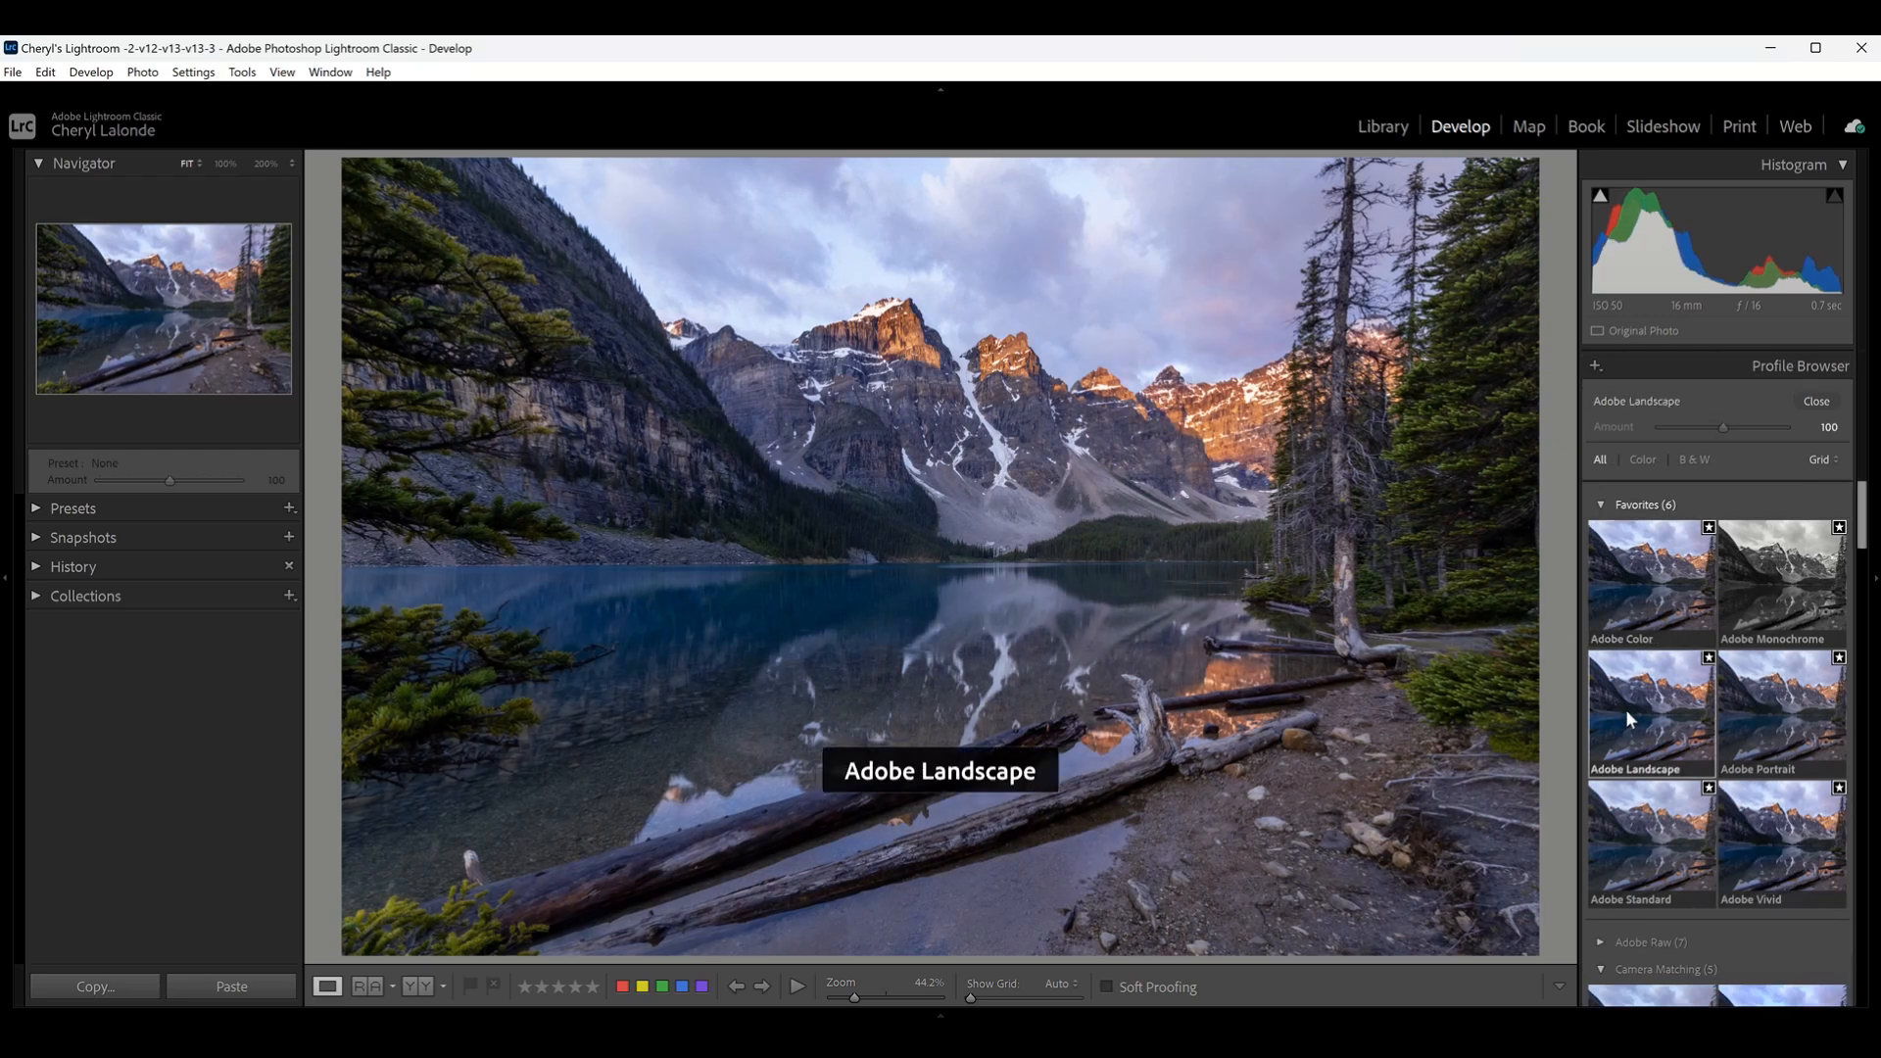
click(1653, 584)
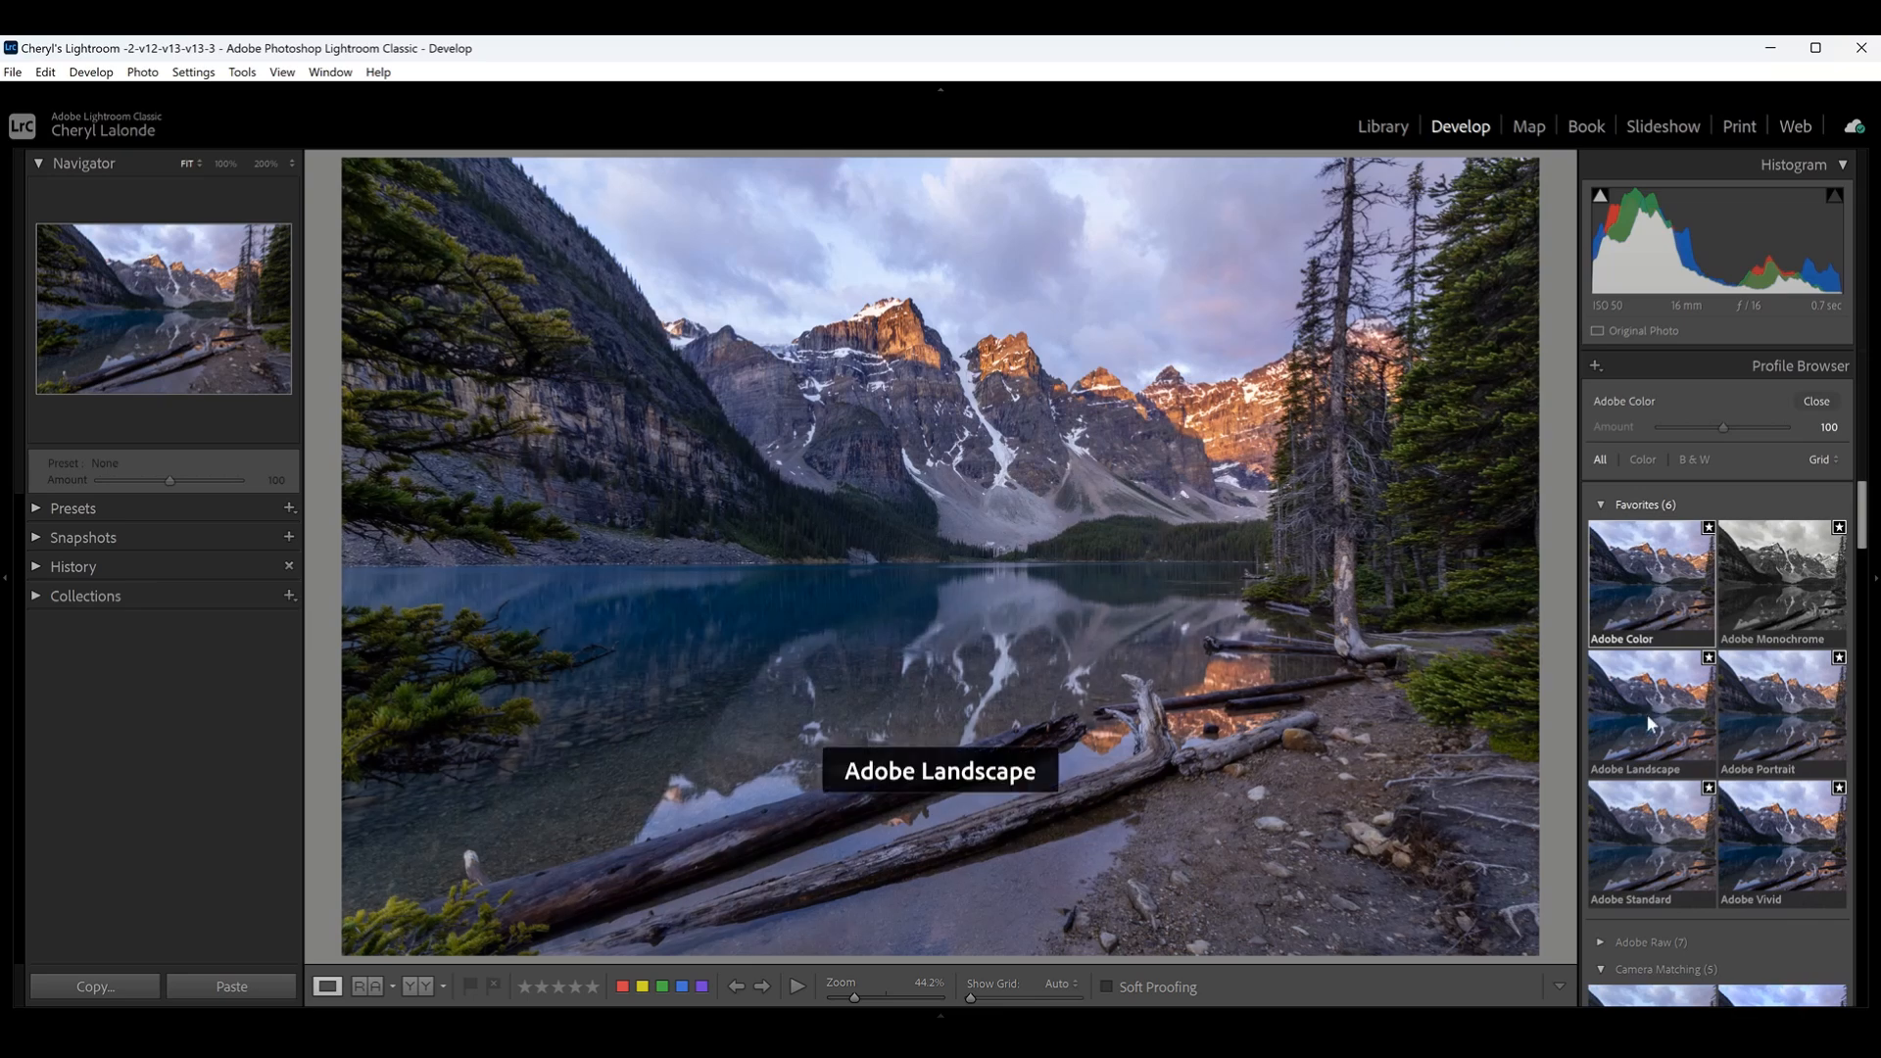
click(1791, 724)
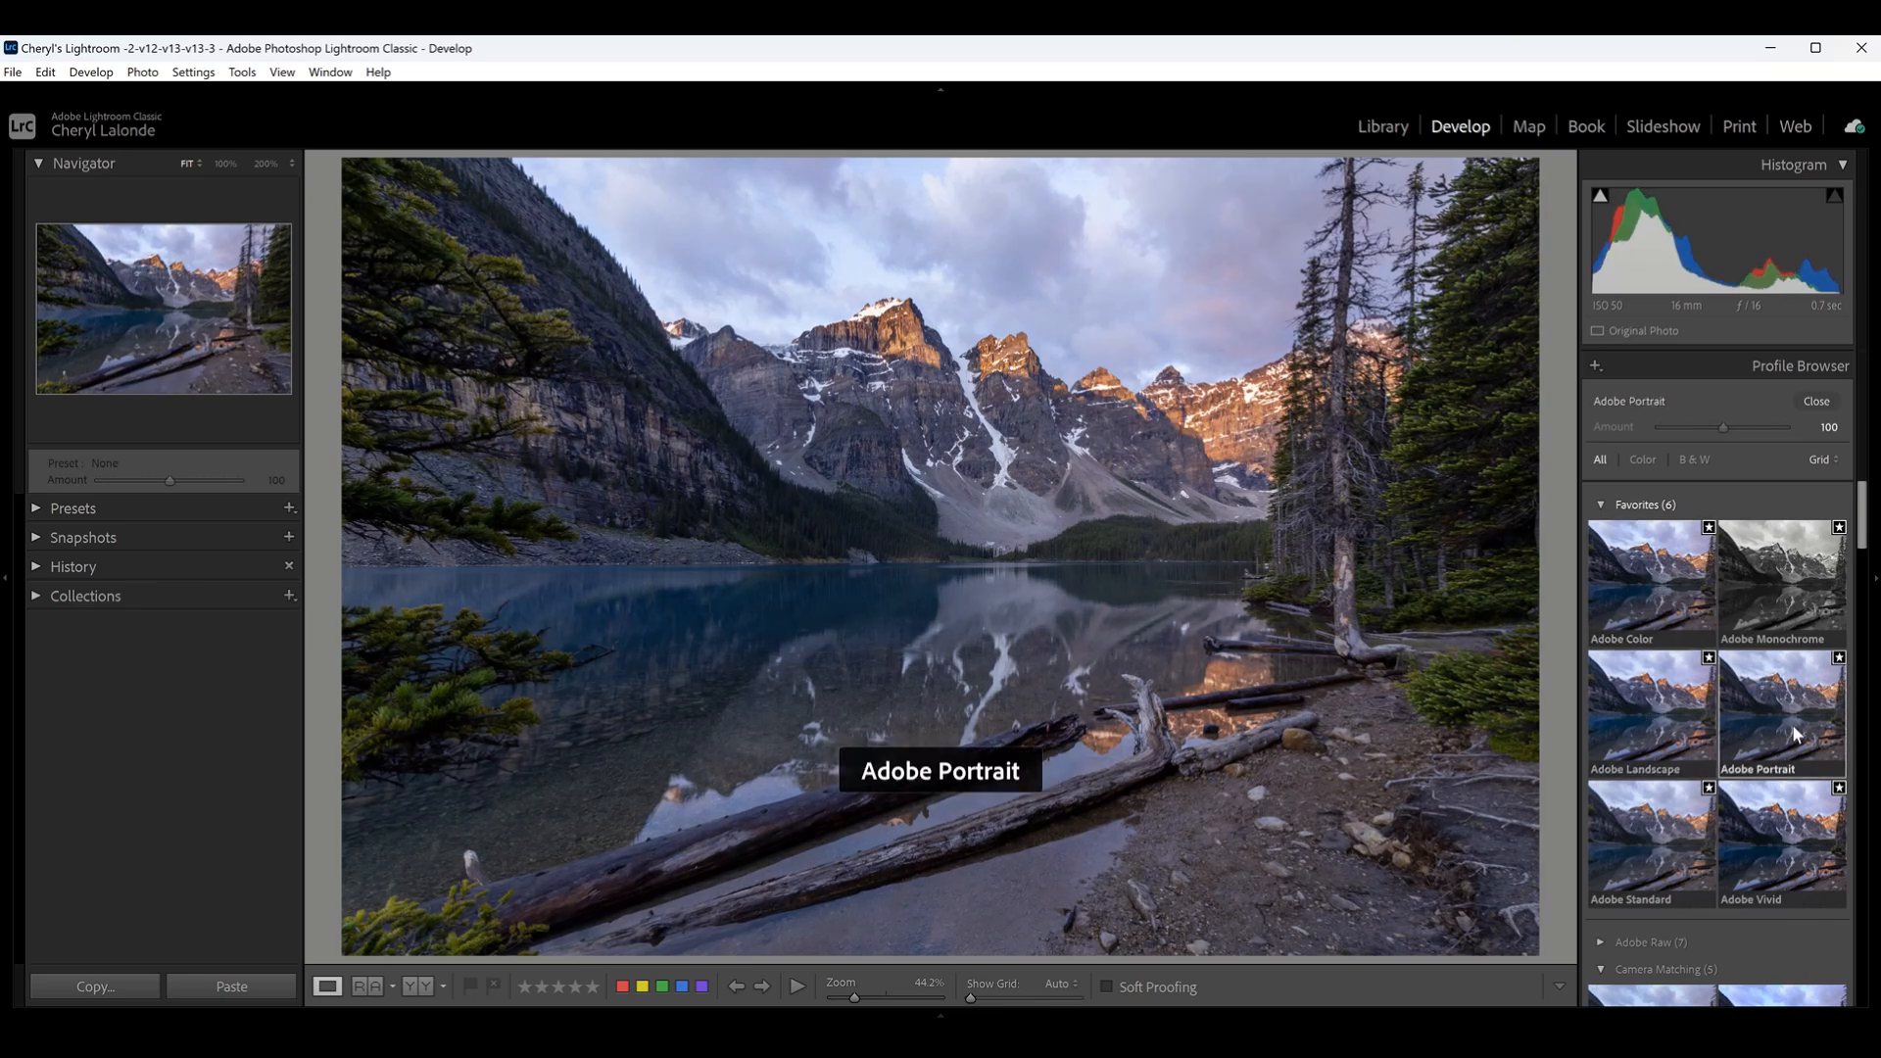
click(1772, 858)
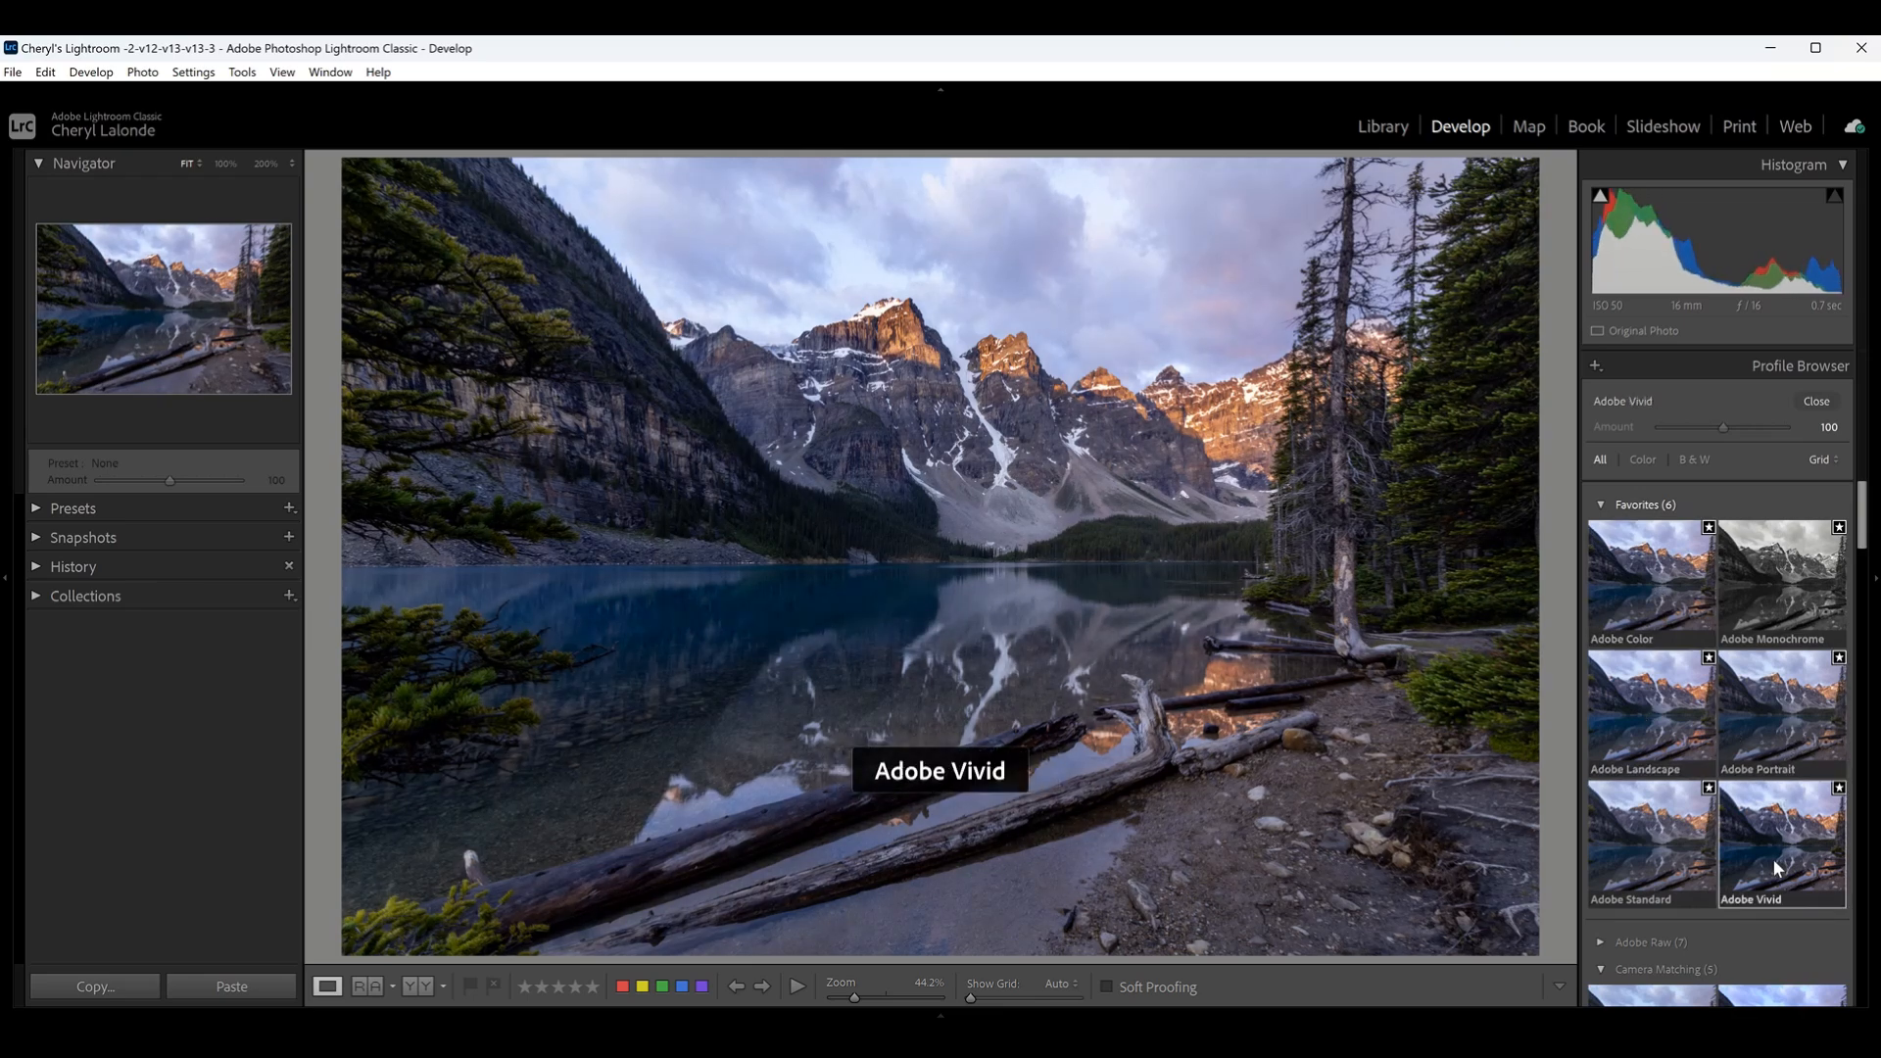
click(1636, 871)
- Try the creative profiles B&W 01 and Artistic 07 on the lake photo
scroll(1636, 868, down, 2)
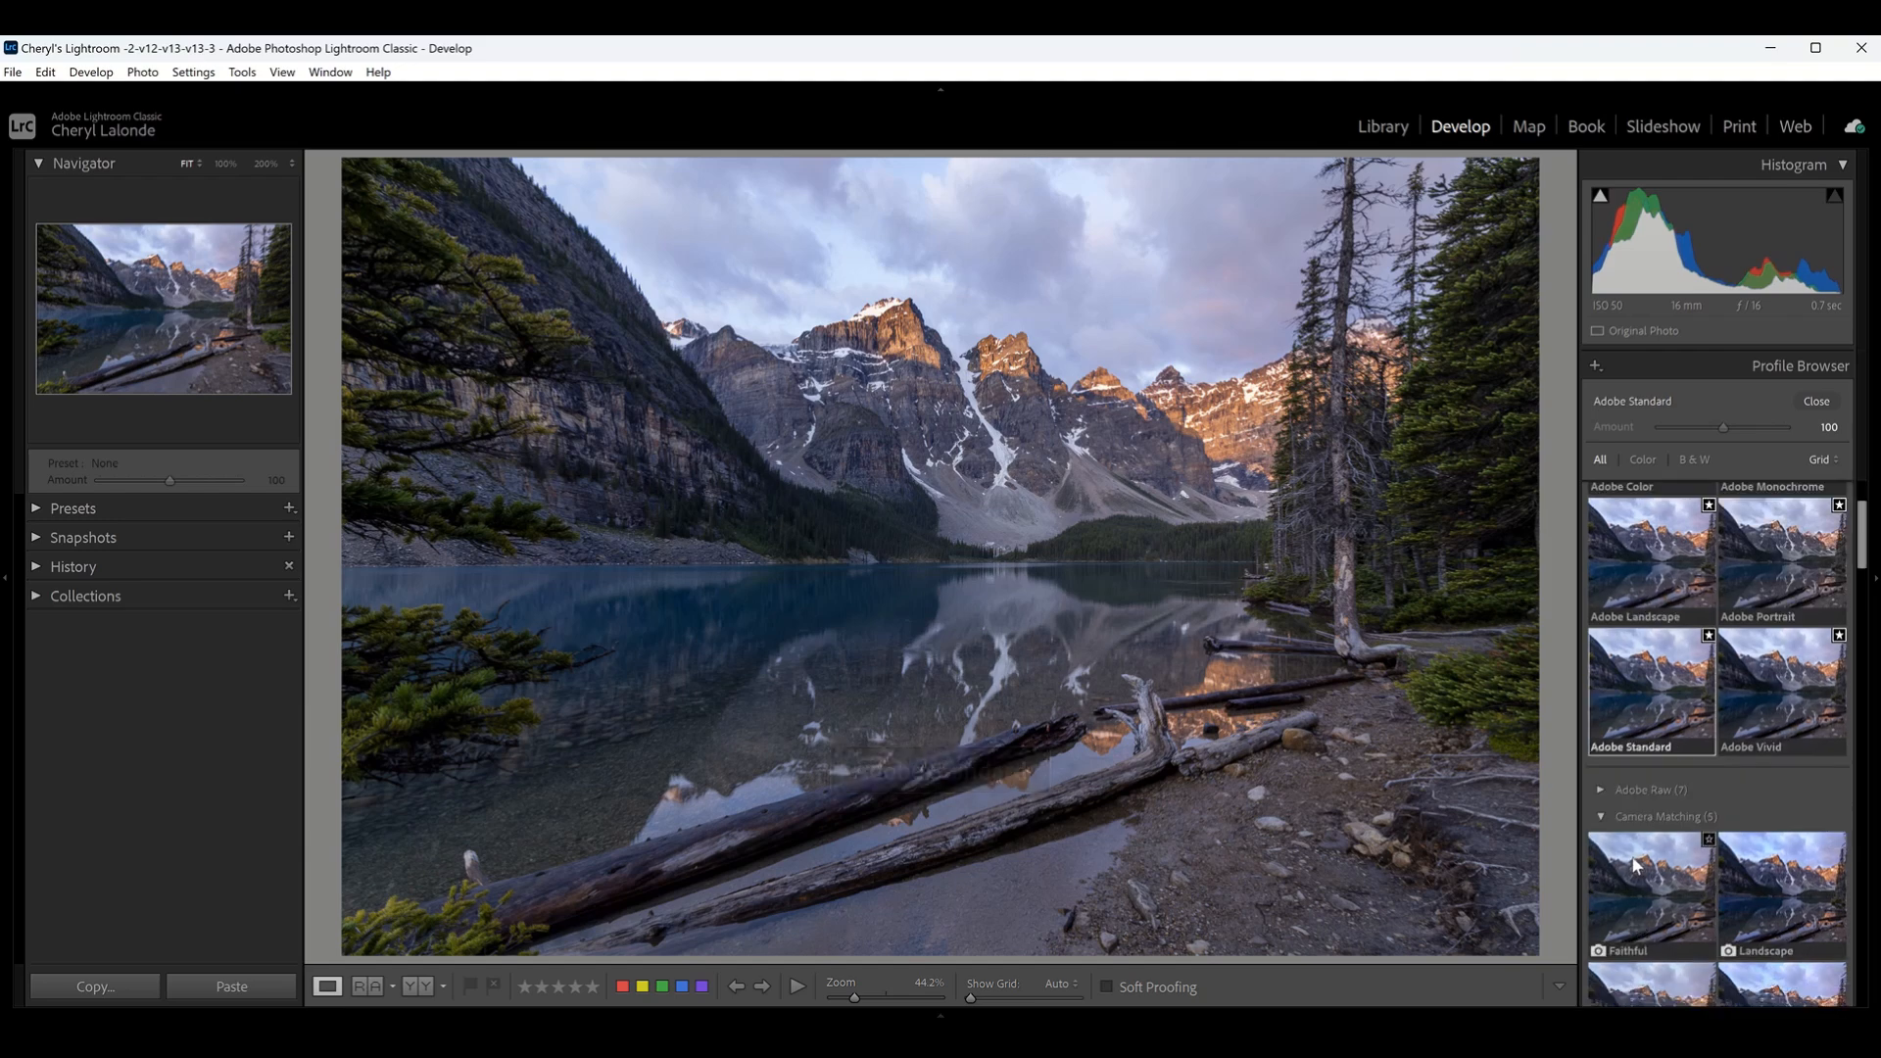
scroll(1632, 862, down, 10)
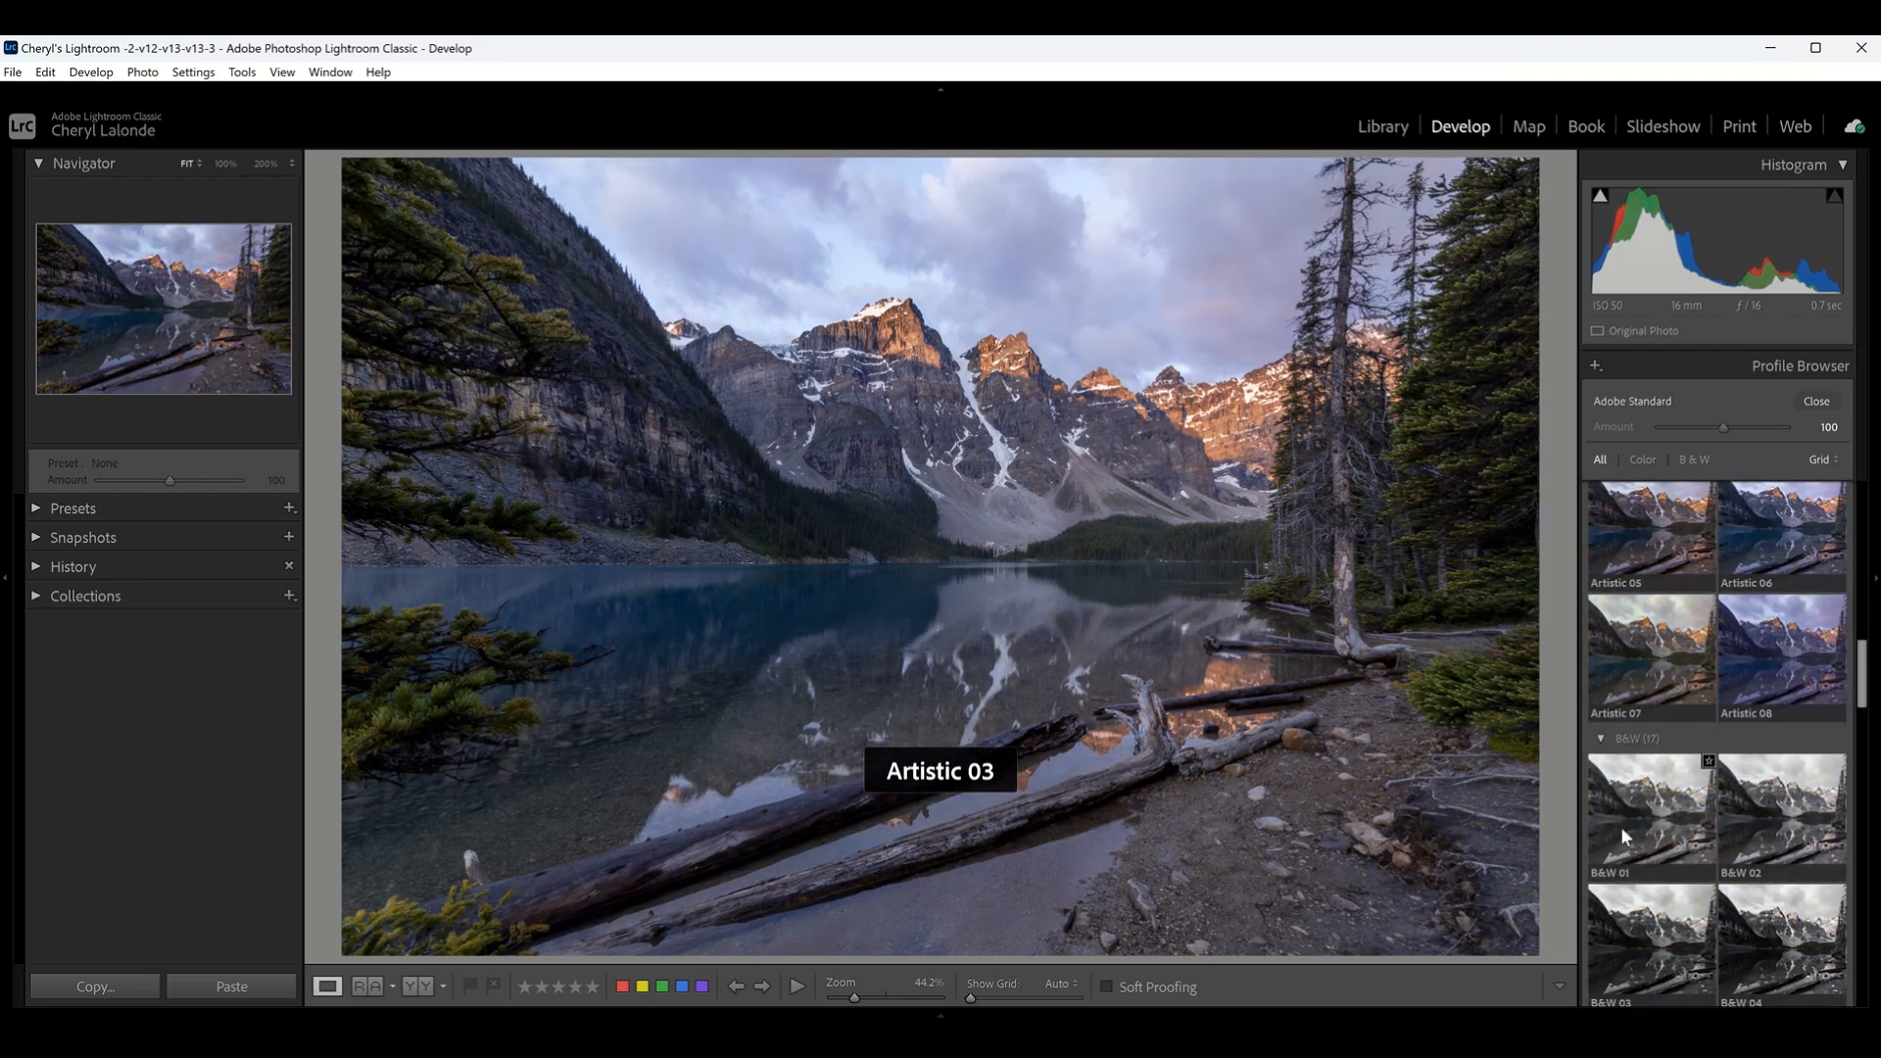
click(1652, 819)
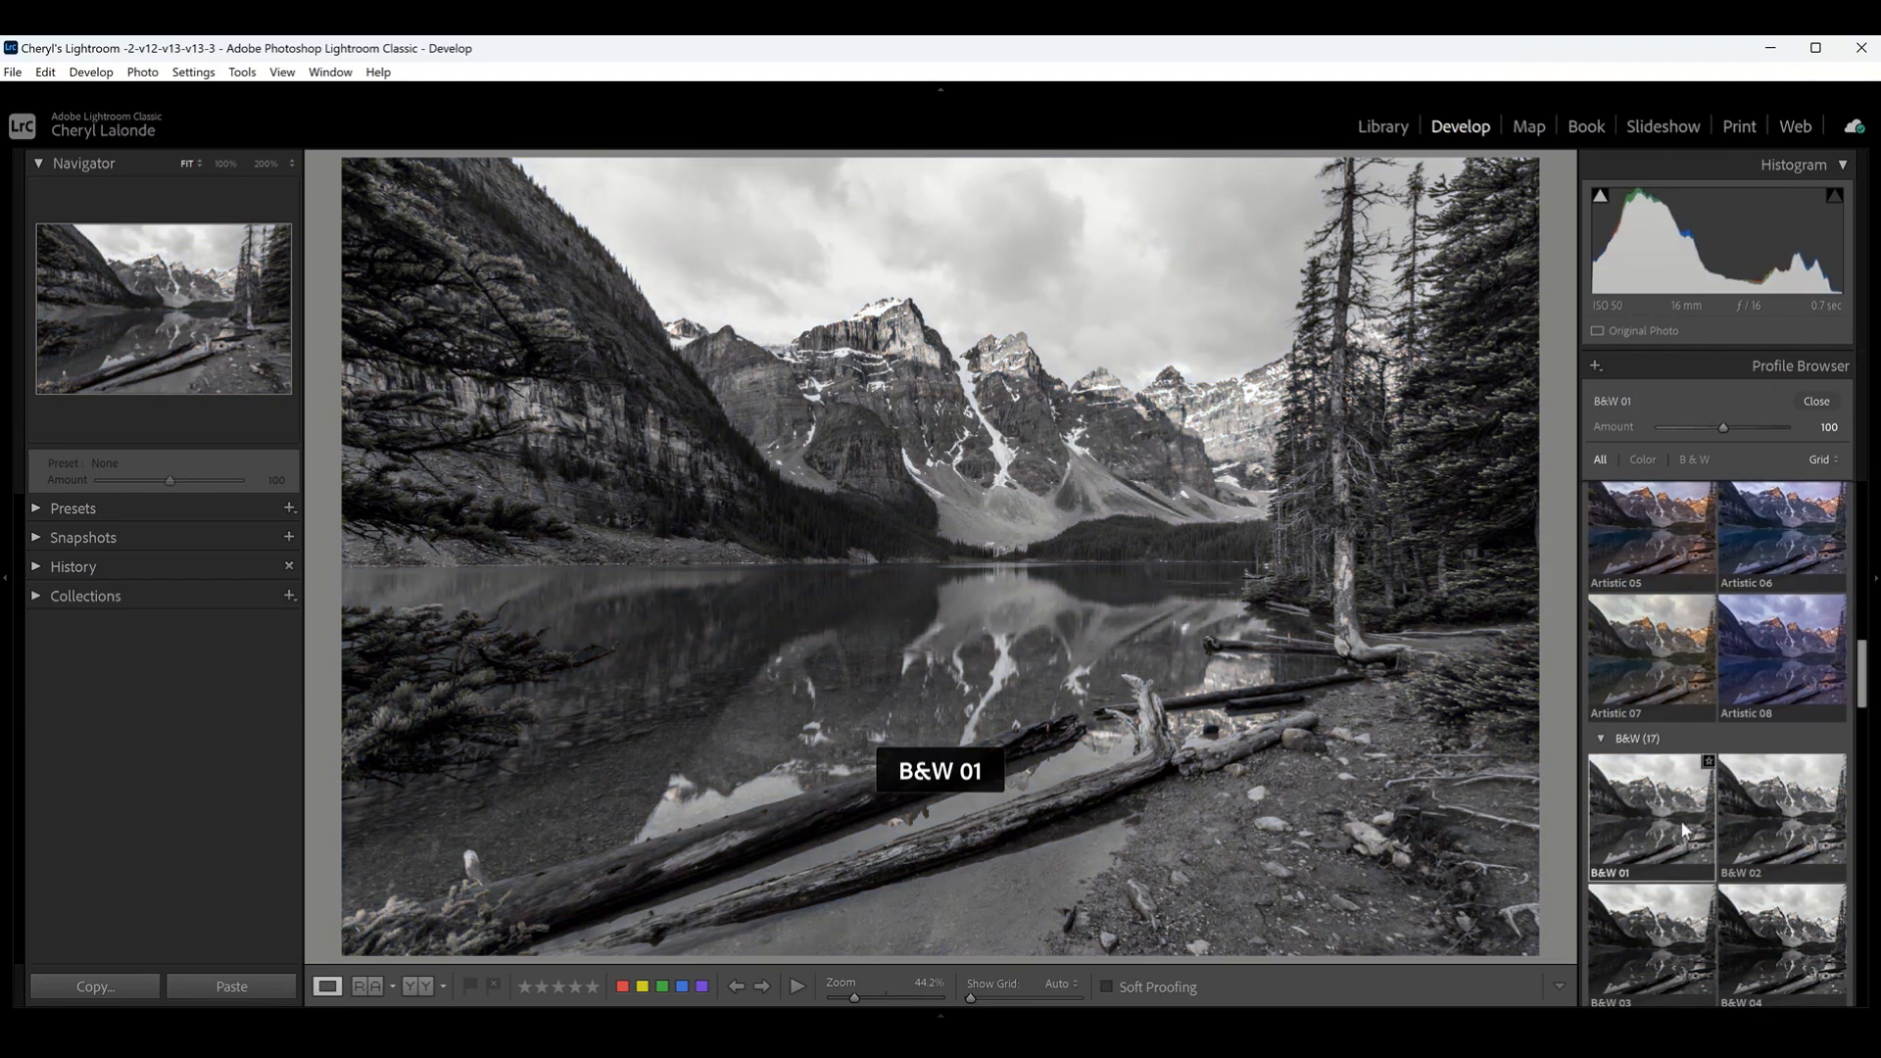
click(1660, 668)
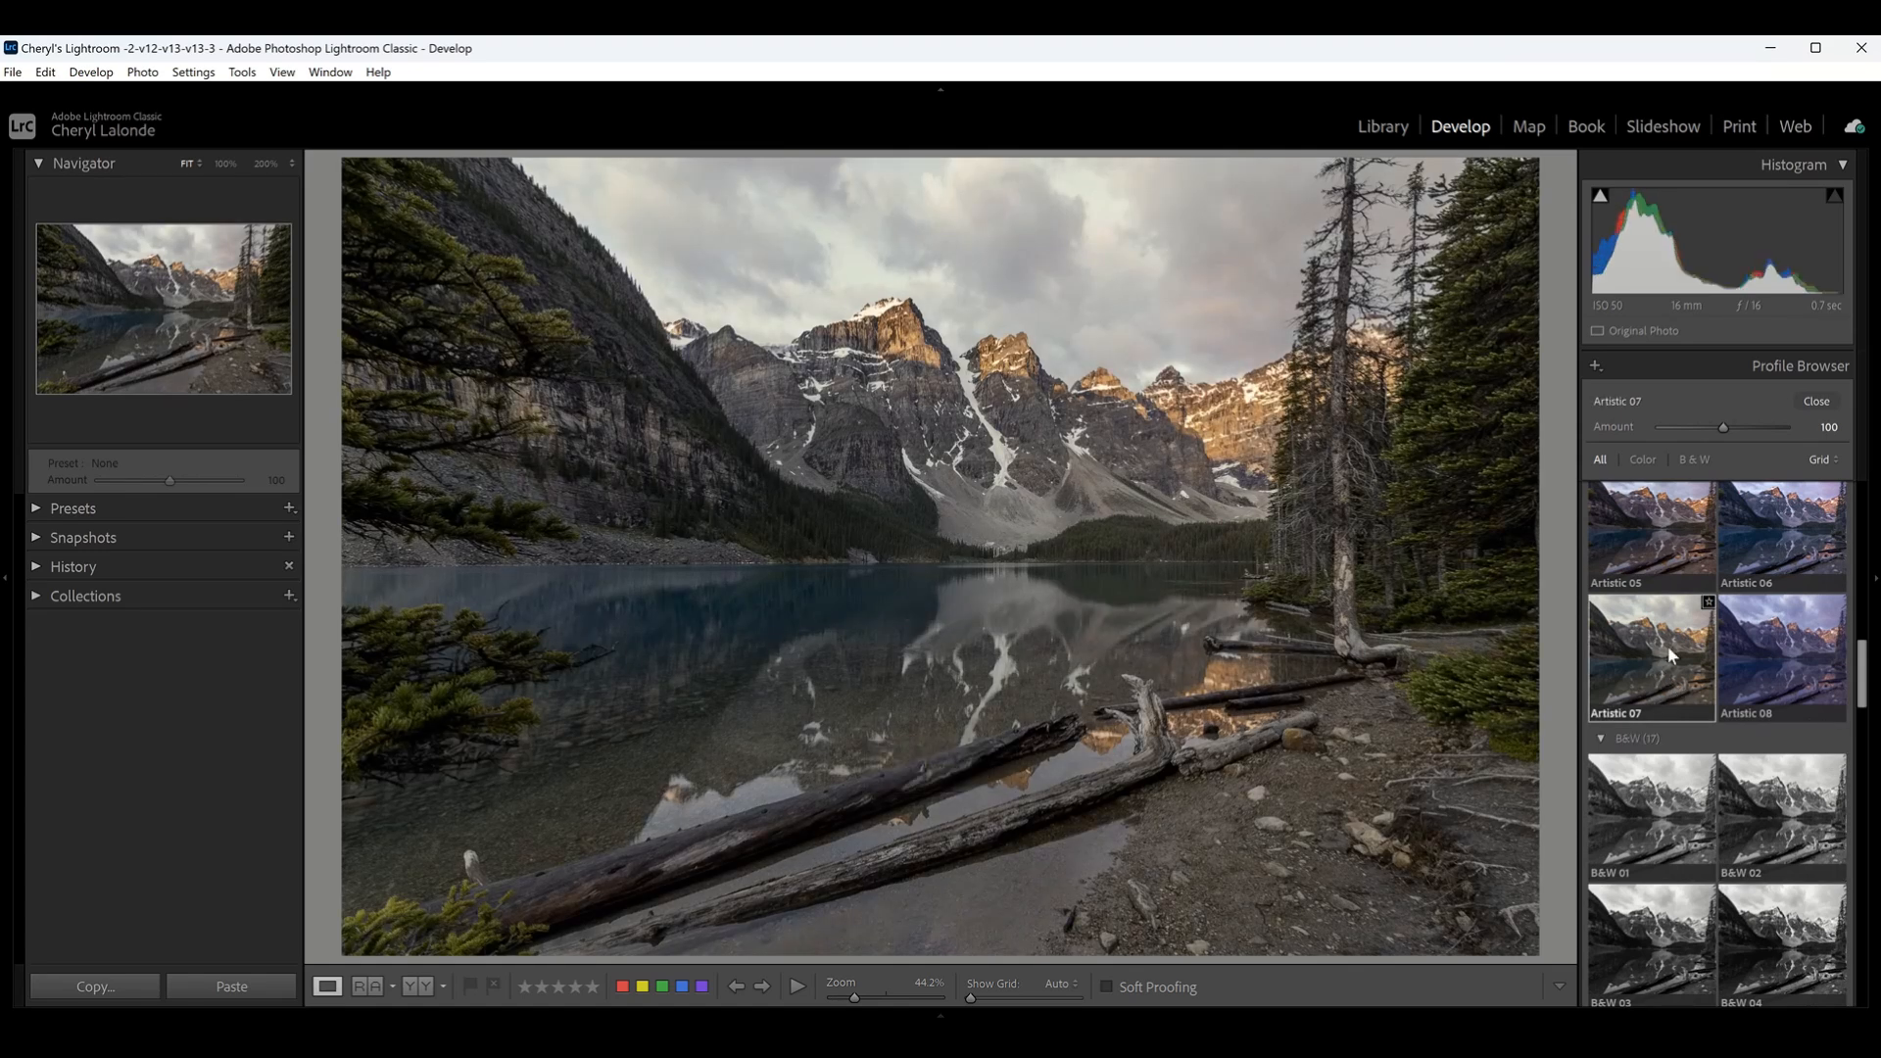
click(1641, 689)
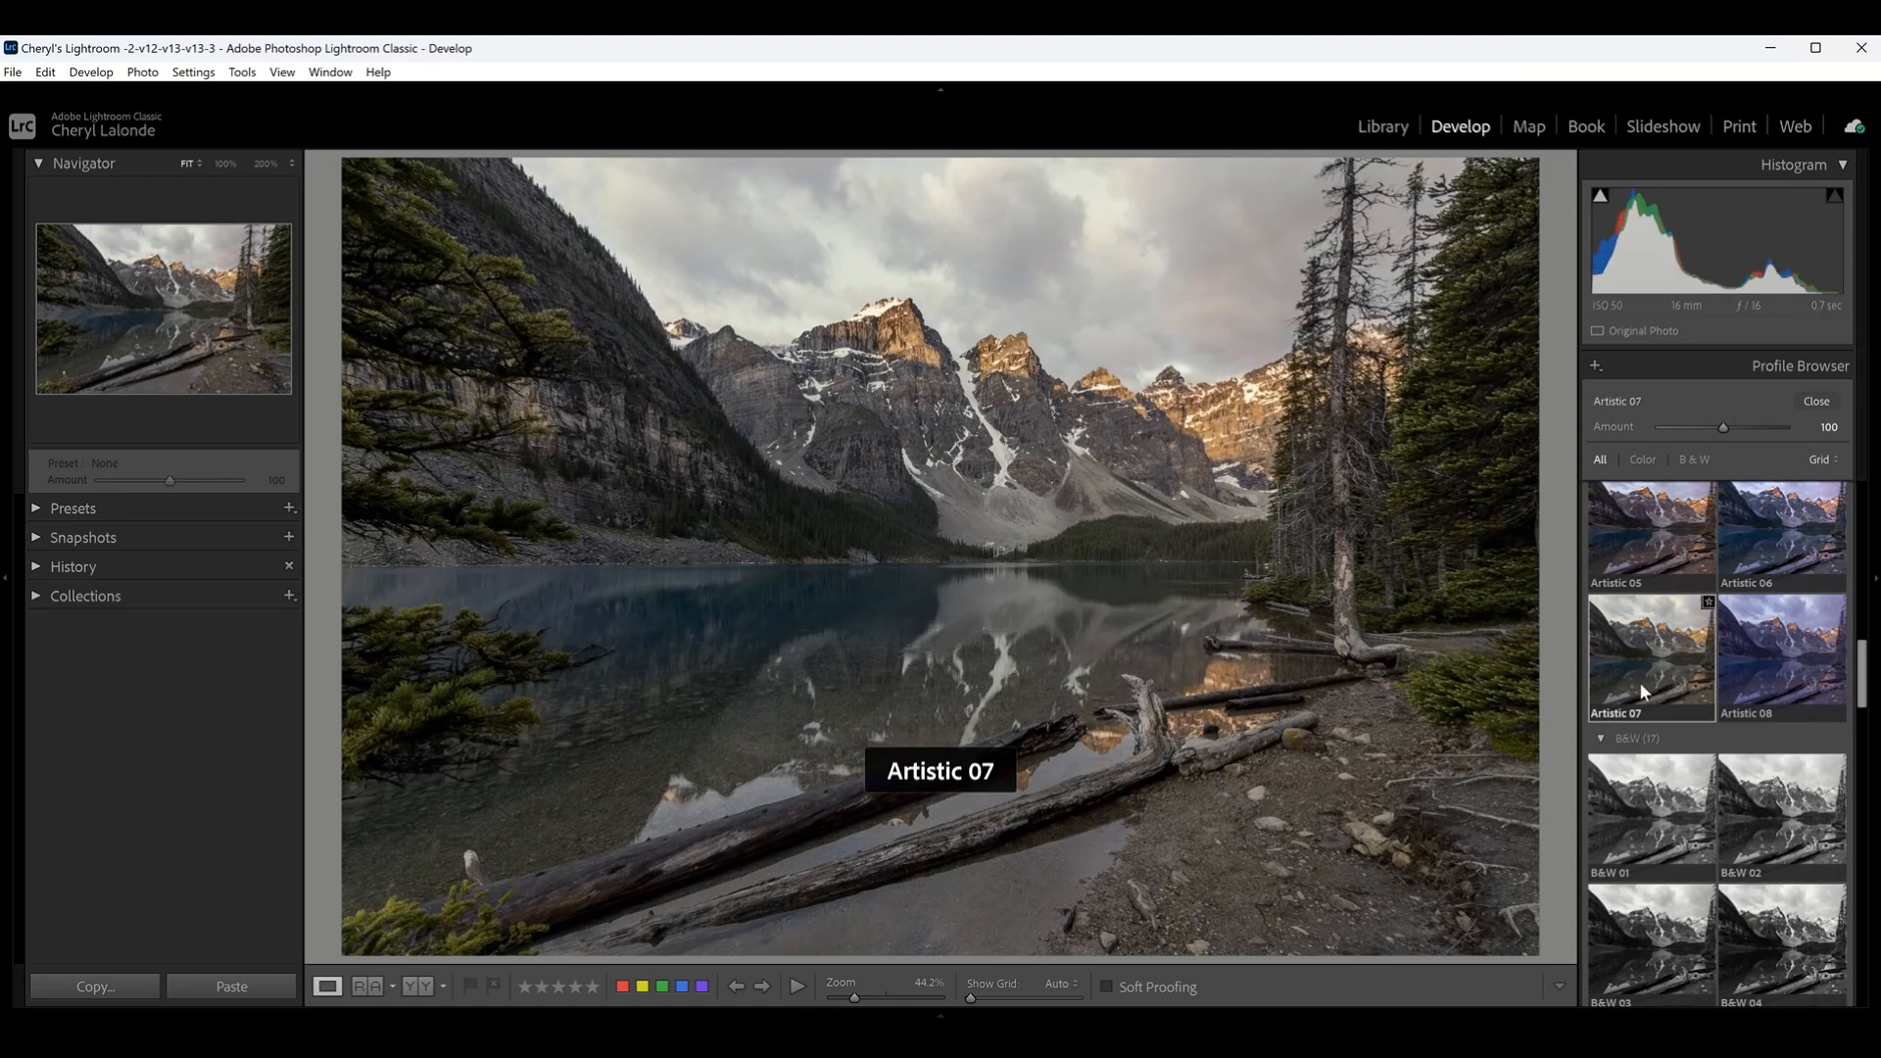
- Return the photo to the Adobe Color profile and close the profile browser
scroll(1648, 687, up, 10)
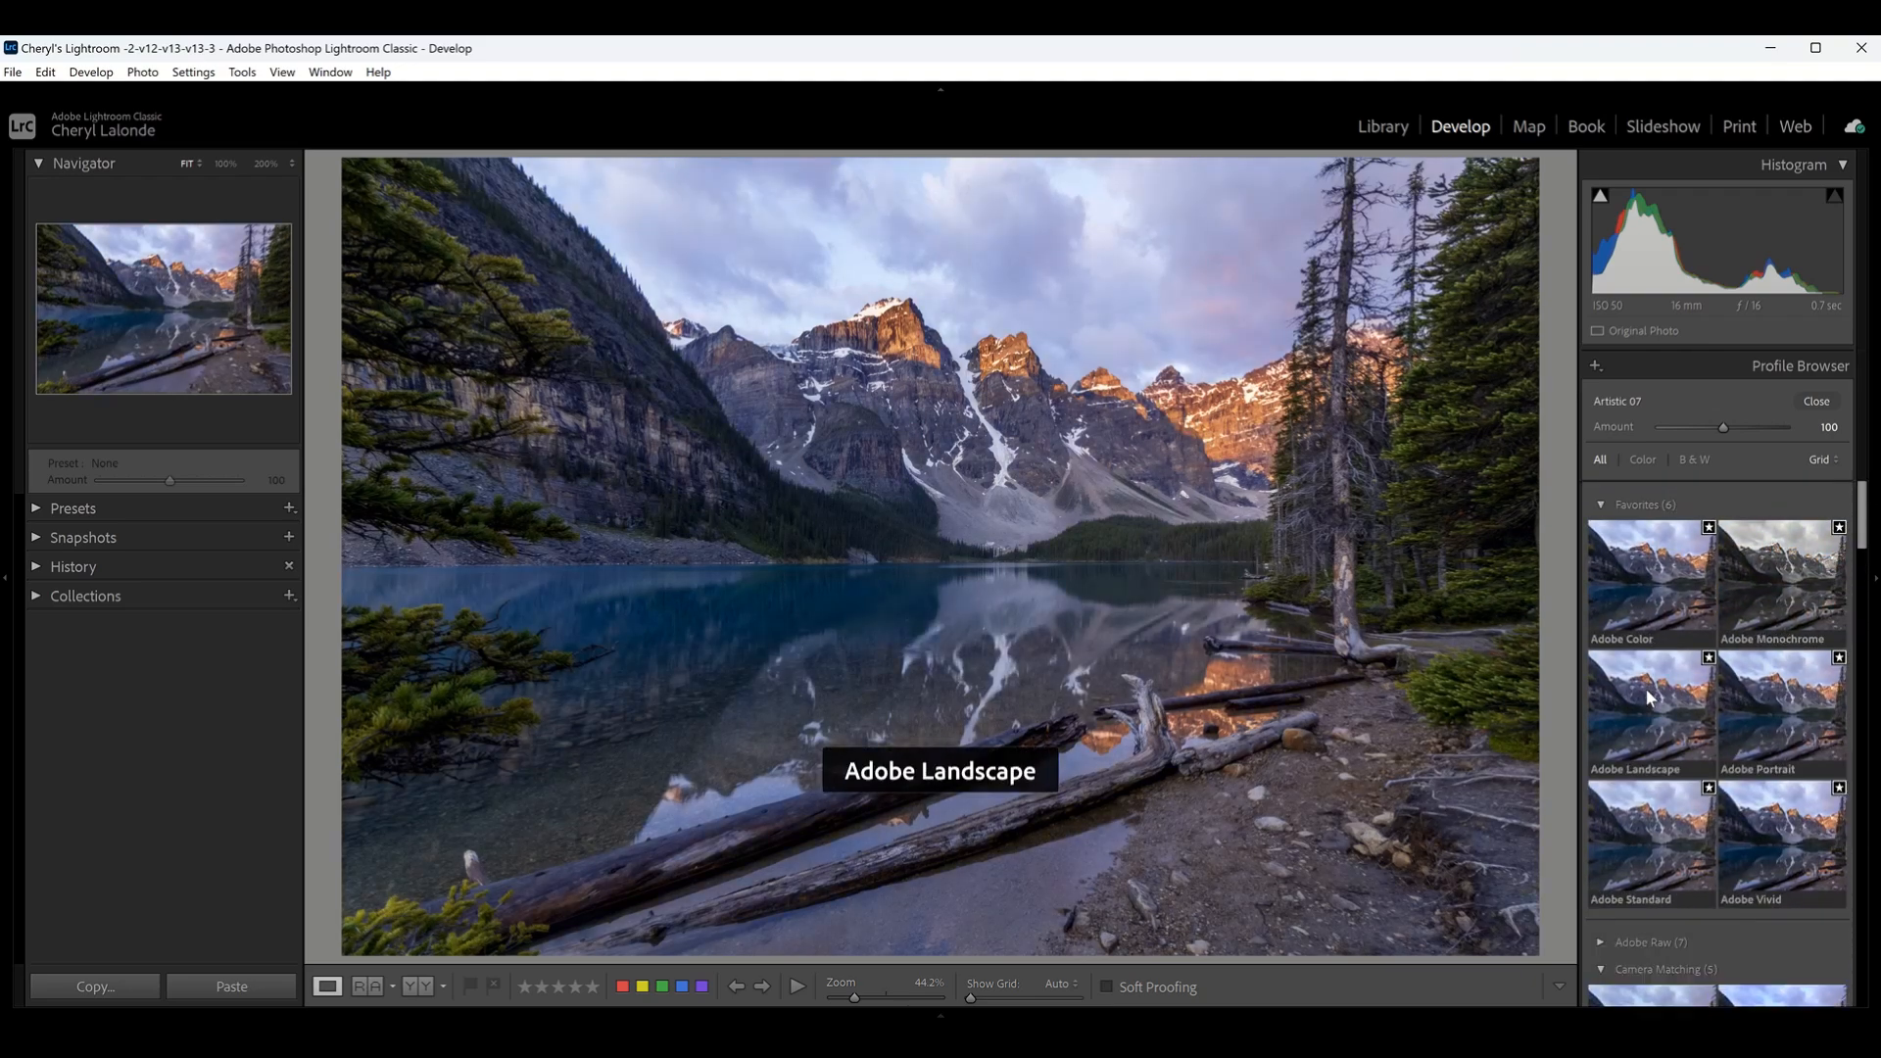
click(1657, 607)
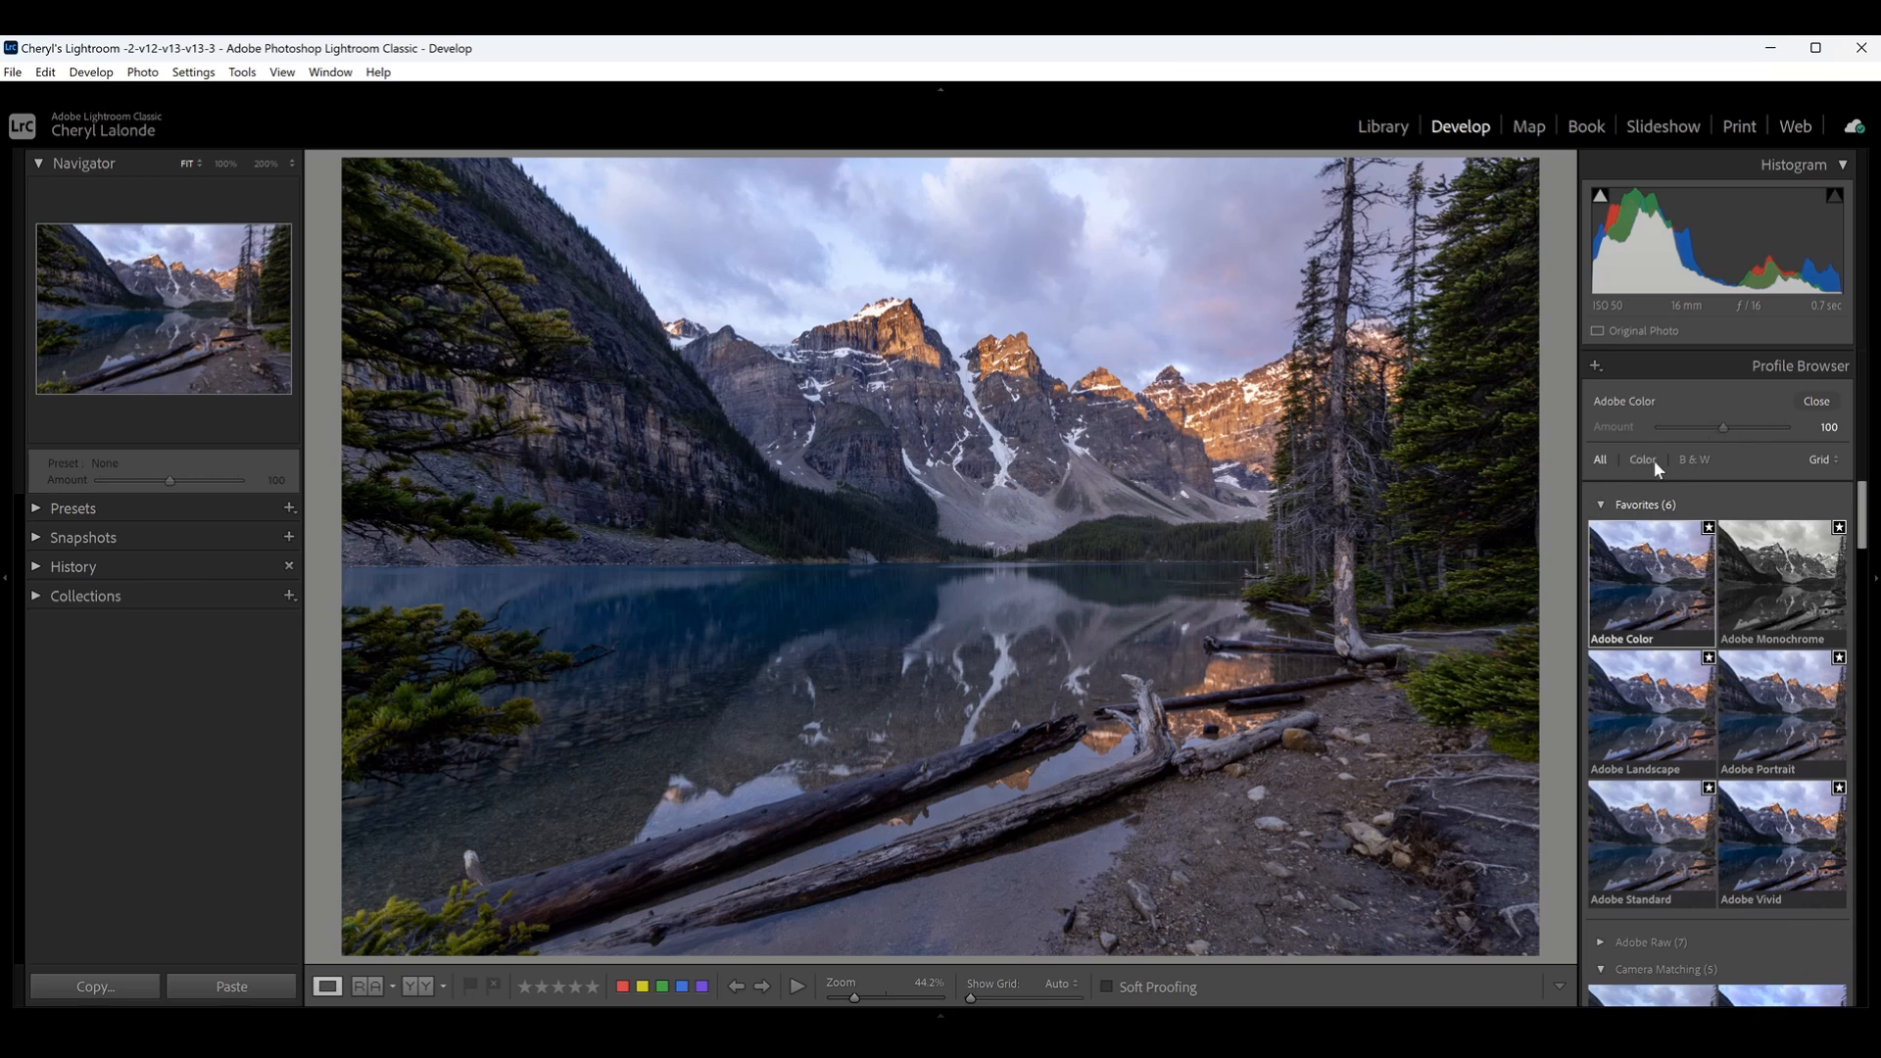
click(1817, 402)
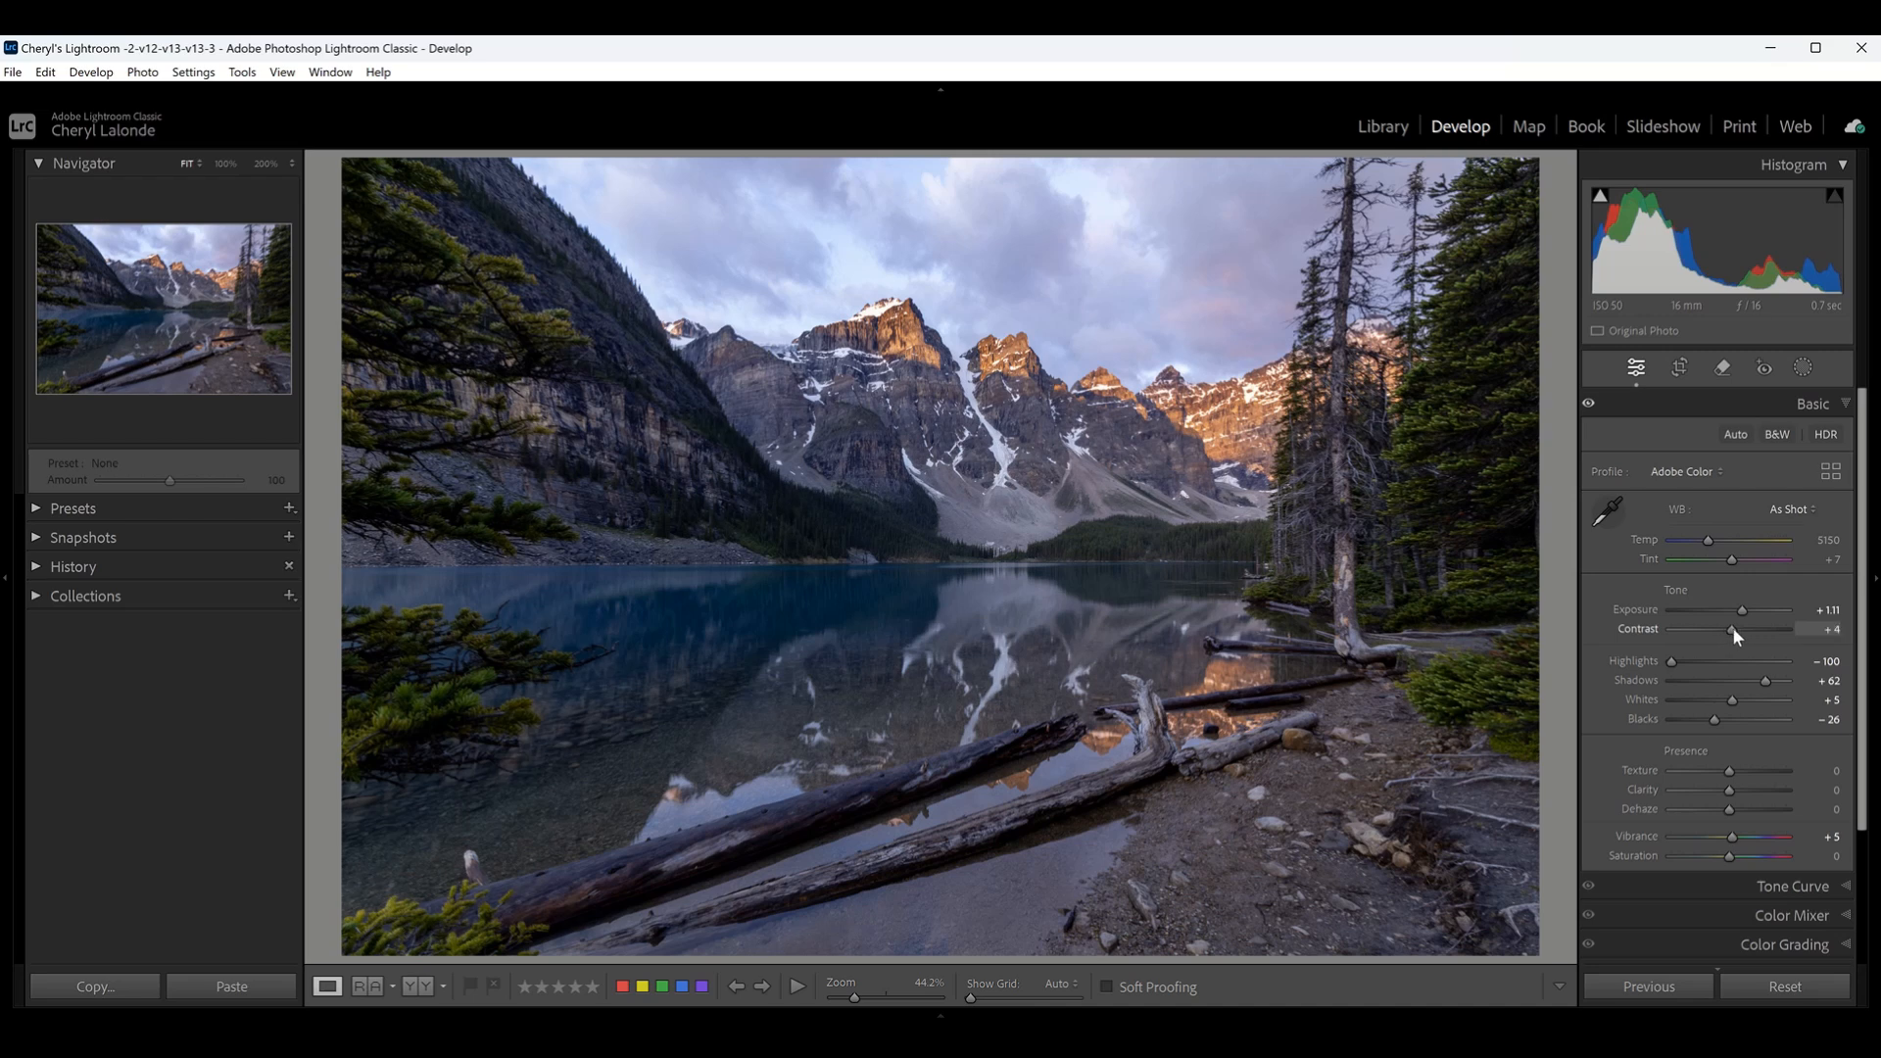
- Try a Contrast of +19 and different Texture amounts, resetting both adjustments to 0
mouse_move(1732, 631)
mouse_down()
mouse_move(1756, 628)
mouse_move(1738, 632)
mouse_up()
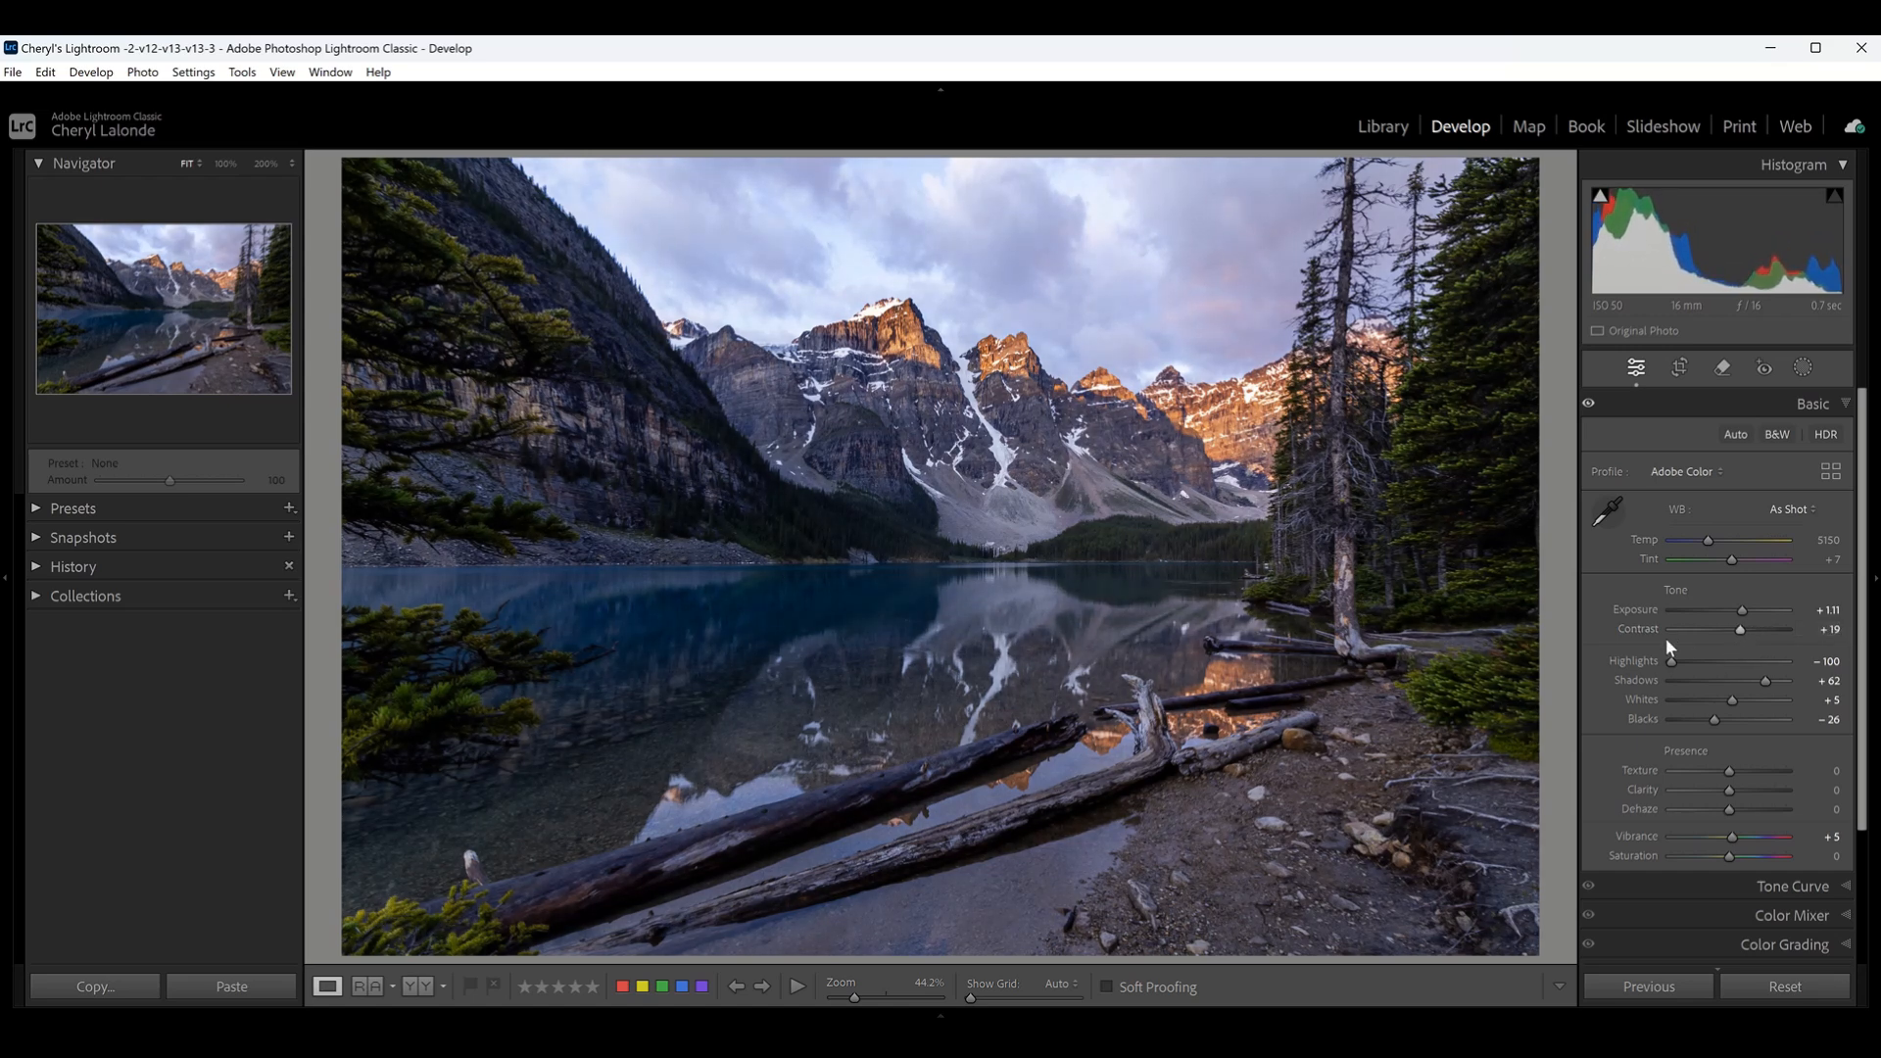
double_click(1642, 628)
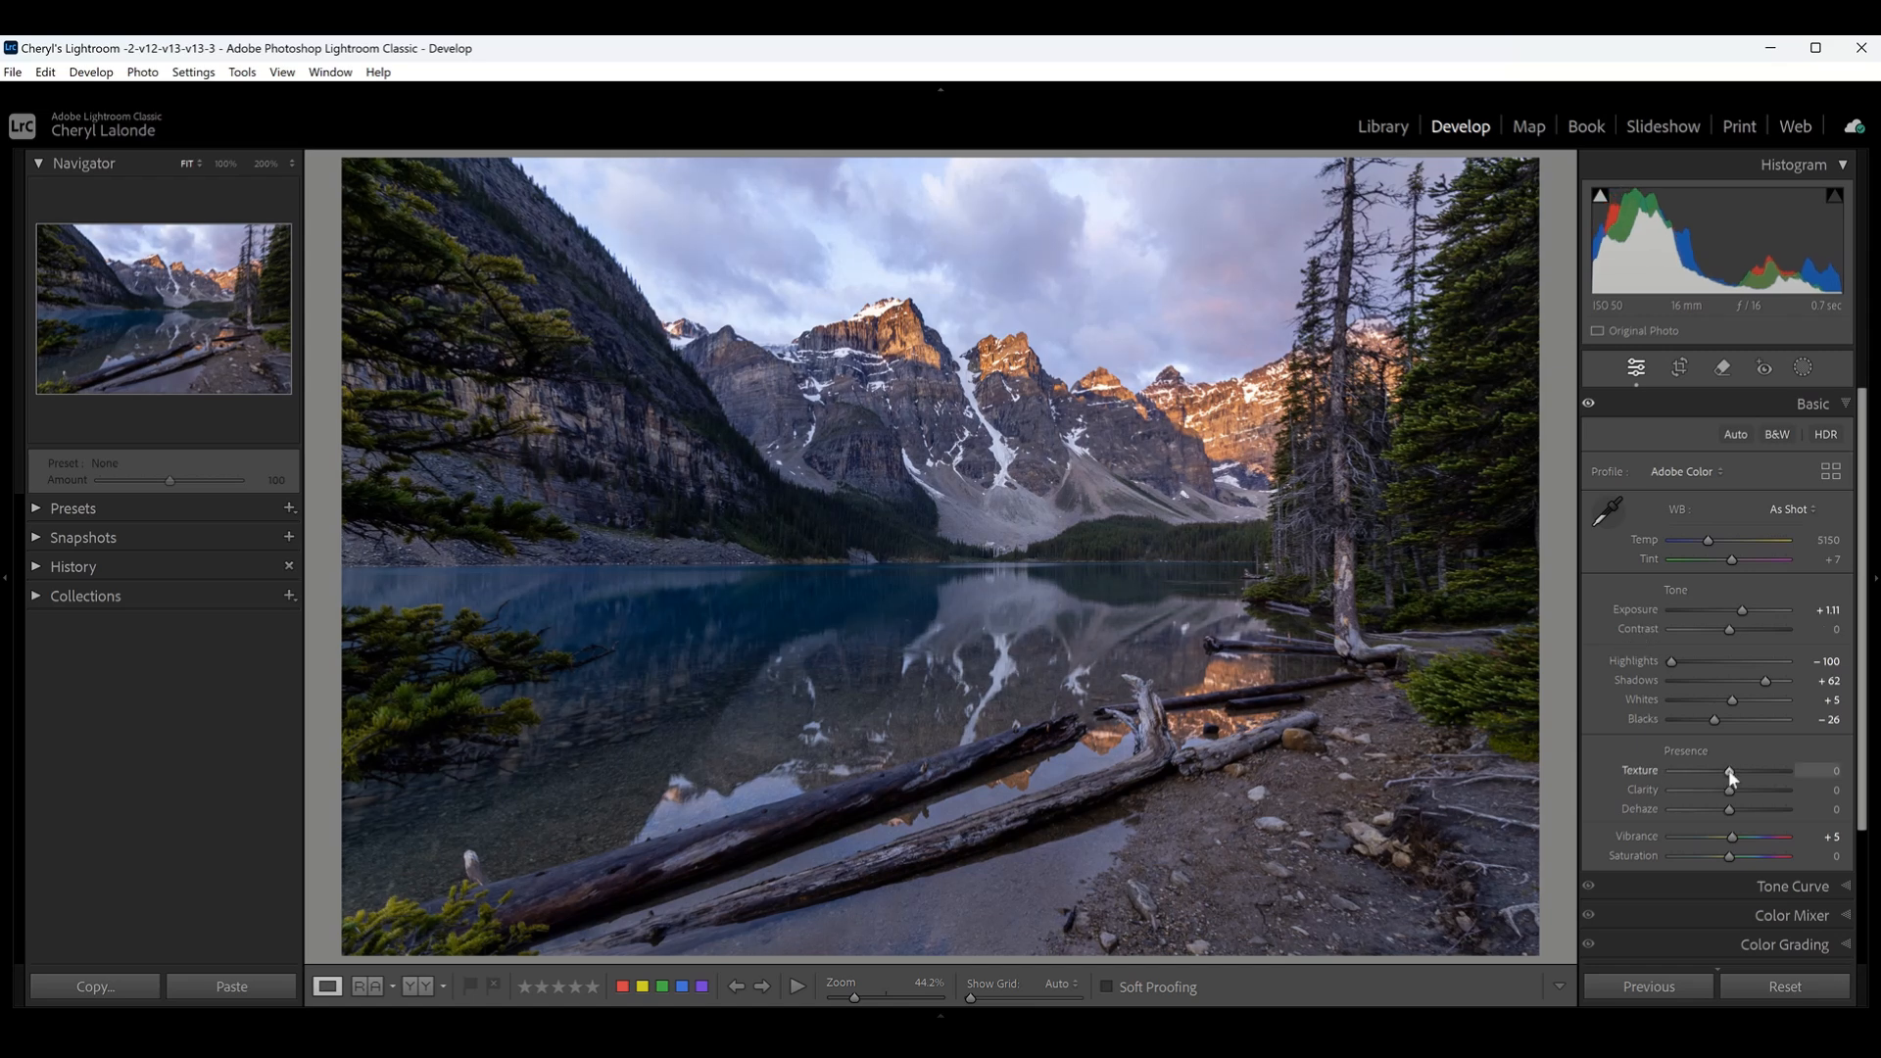
mouse_move(1742, 776)
mouse_down()
mouse_move(1680, 770)
mouse_move(1736, 772)
mouse_up()
drag(1742, 772, 1728, 772)
double_click(1646, 767)
mouse_move(1730, 772)
mouse_down()
mouse_move(1754, 770)
mouse_move(1730, 772)
mouse_up()
- Set the Clarity to +10, judging the lake and peaks at 100% zoom, and try the Dehaze adjustment on the whole photo
mouse_move(1730, 789)
mouse_down()
mouse_move(1706, 788)
mouse_move(1732, 790)
mouse_up()
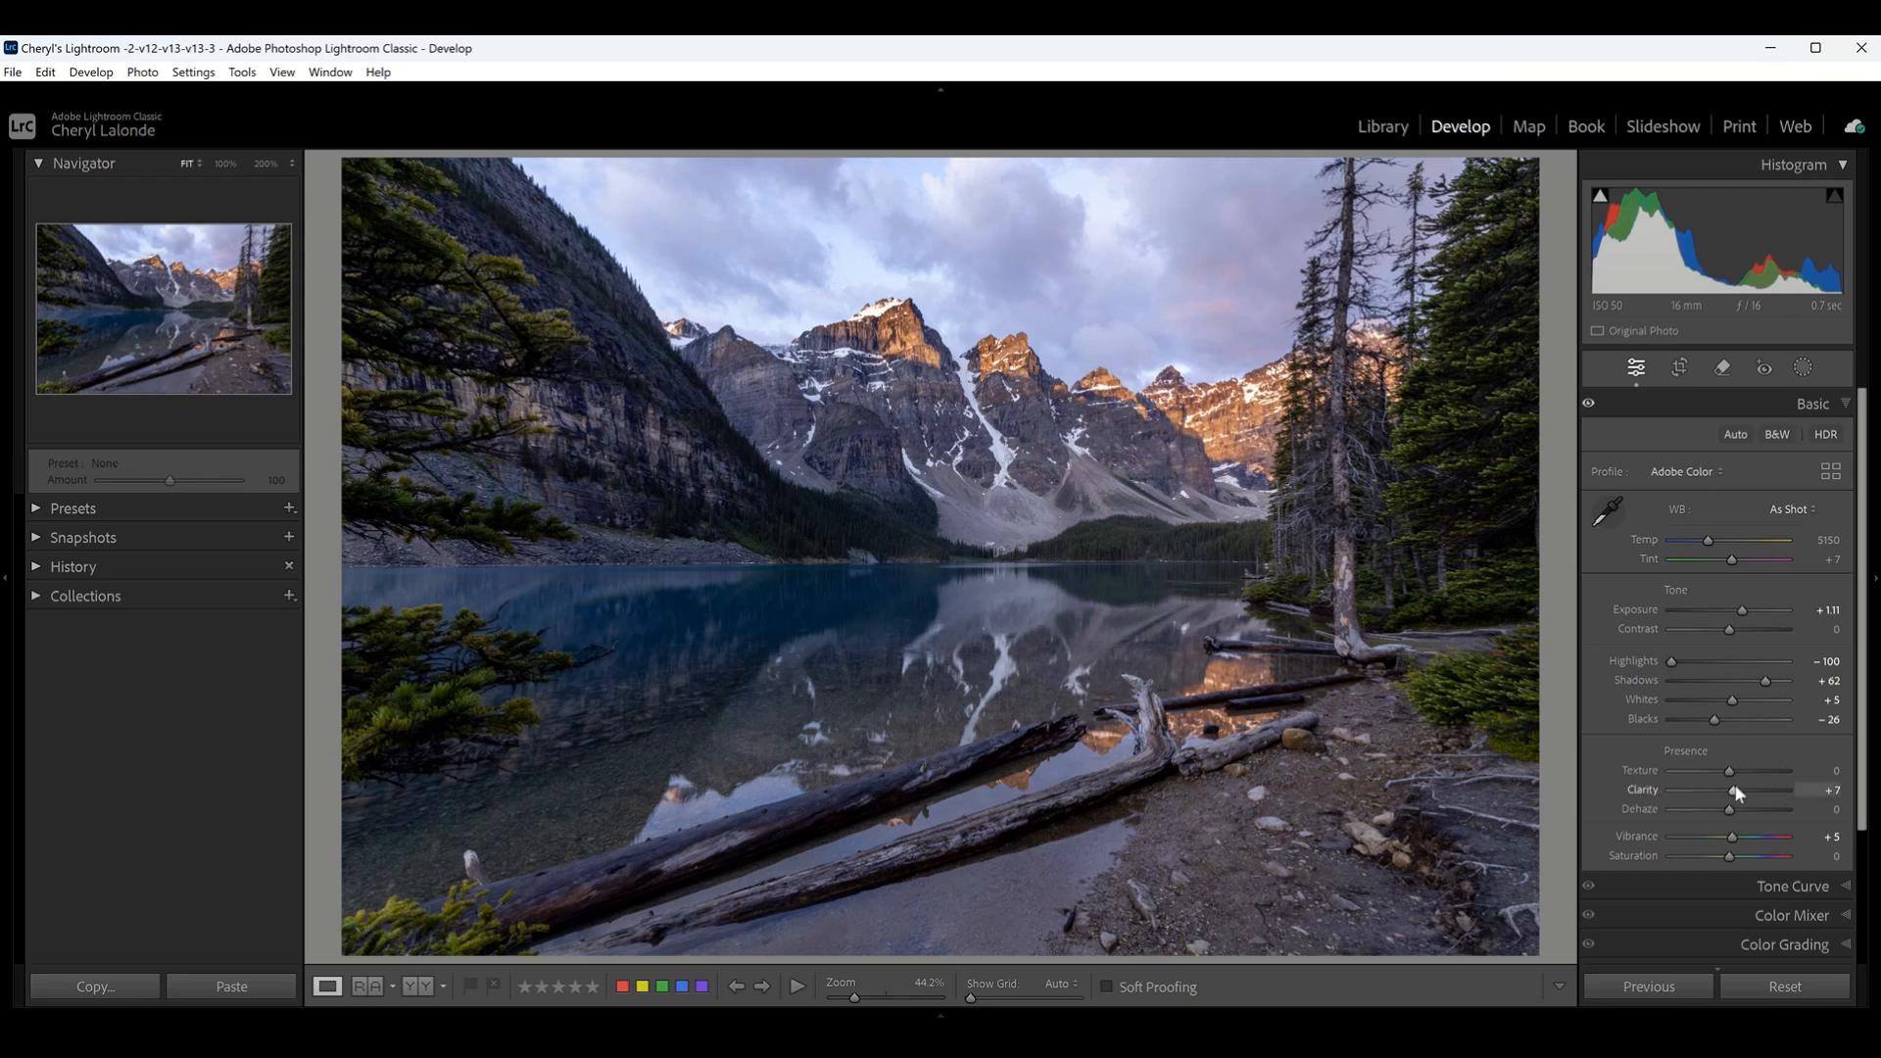
drag(1732, 789, 1735, 789)
click(1020, 646)
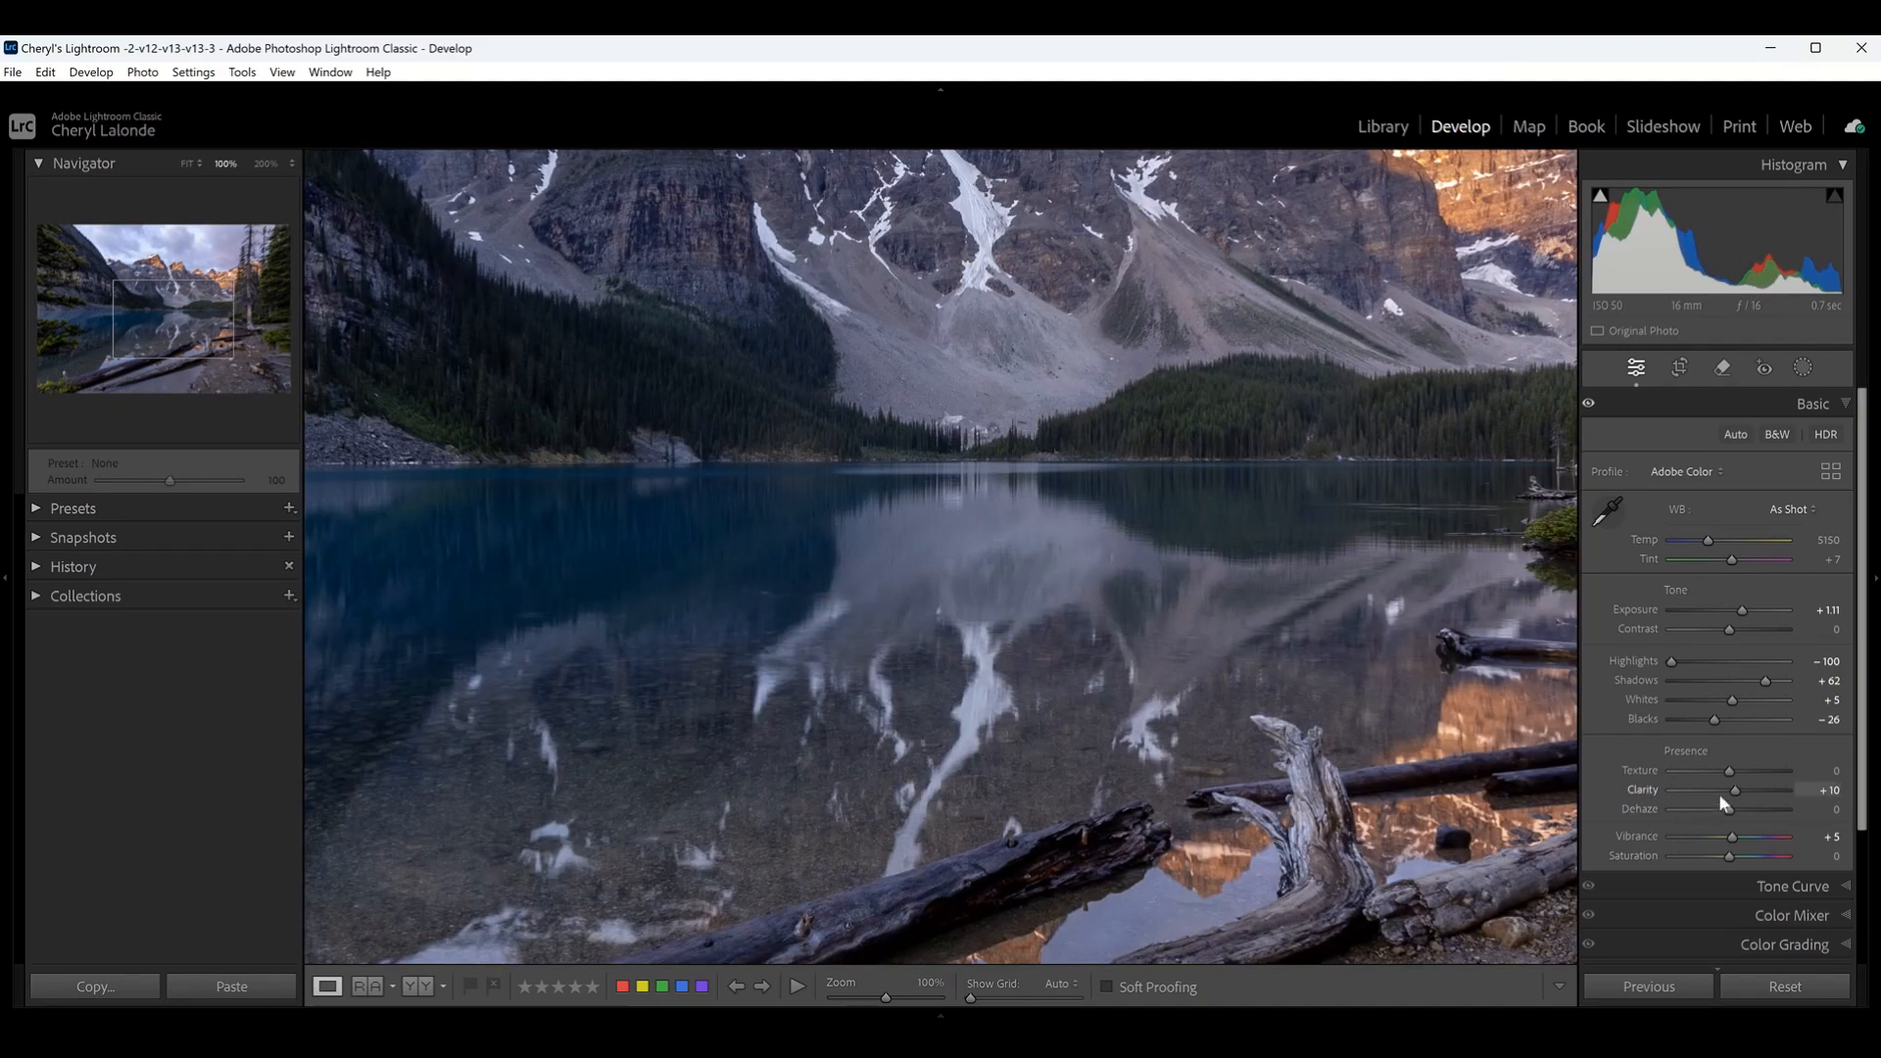
mouse_move(1736, 792)
mouse_down()
mouse_move(1768, 795)
mouse_move(1730, 797)
mouse_up()
drag(1732, 797, 1733, 797)
drag(1105, 310, 1101, 798)
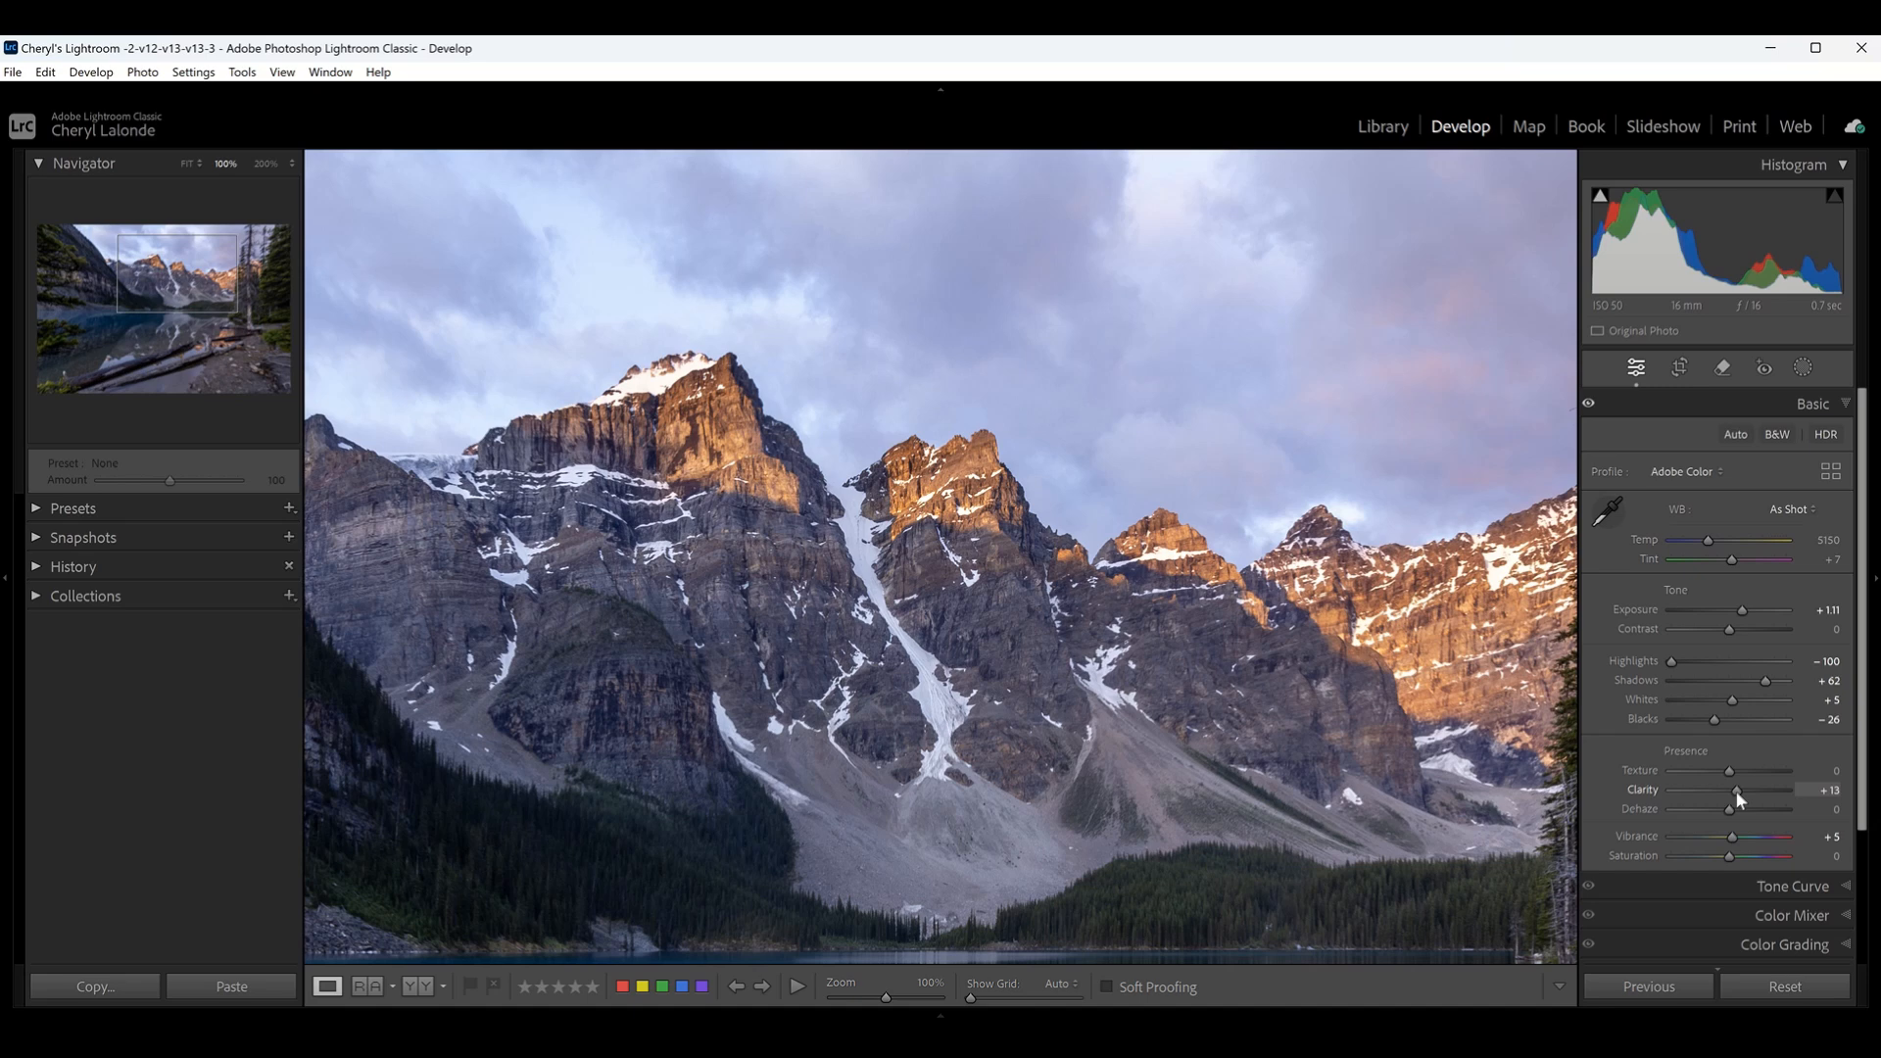
drag(1735, 789, 1732, 789)
drag(1732, 790, 1735, 790)
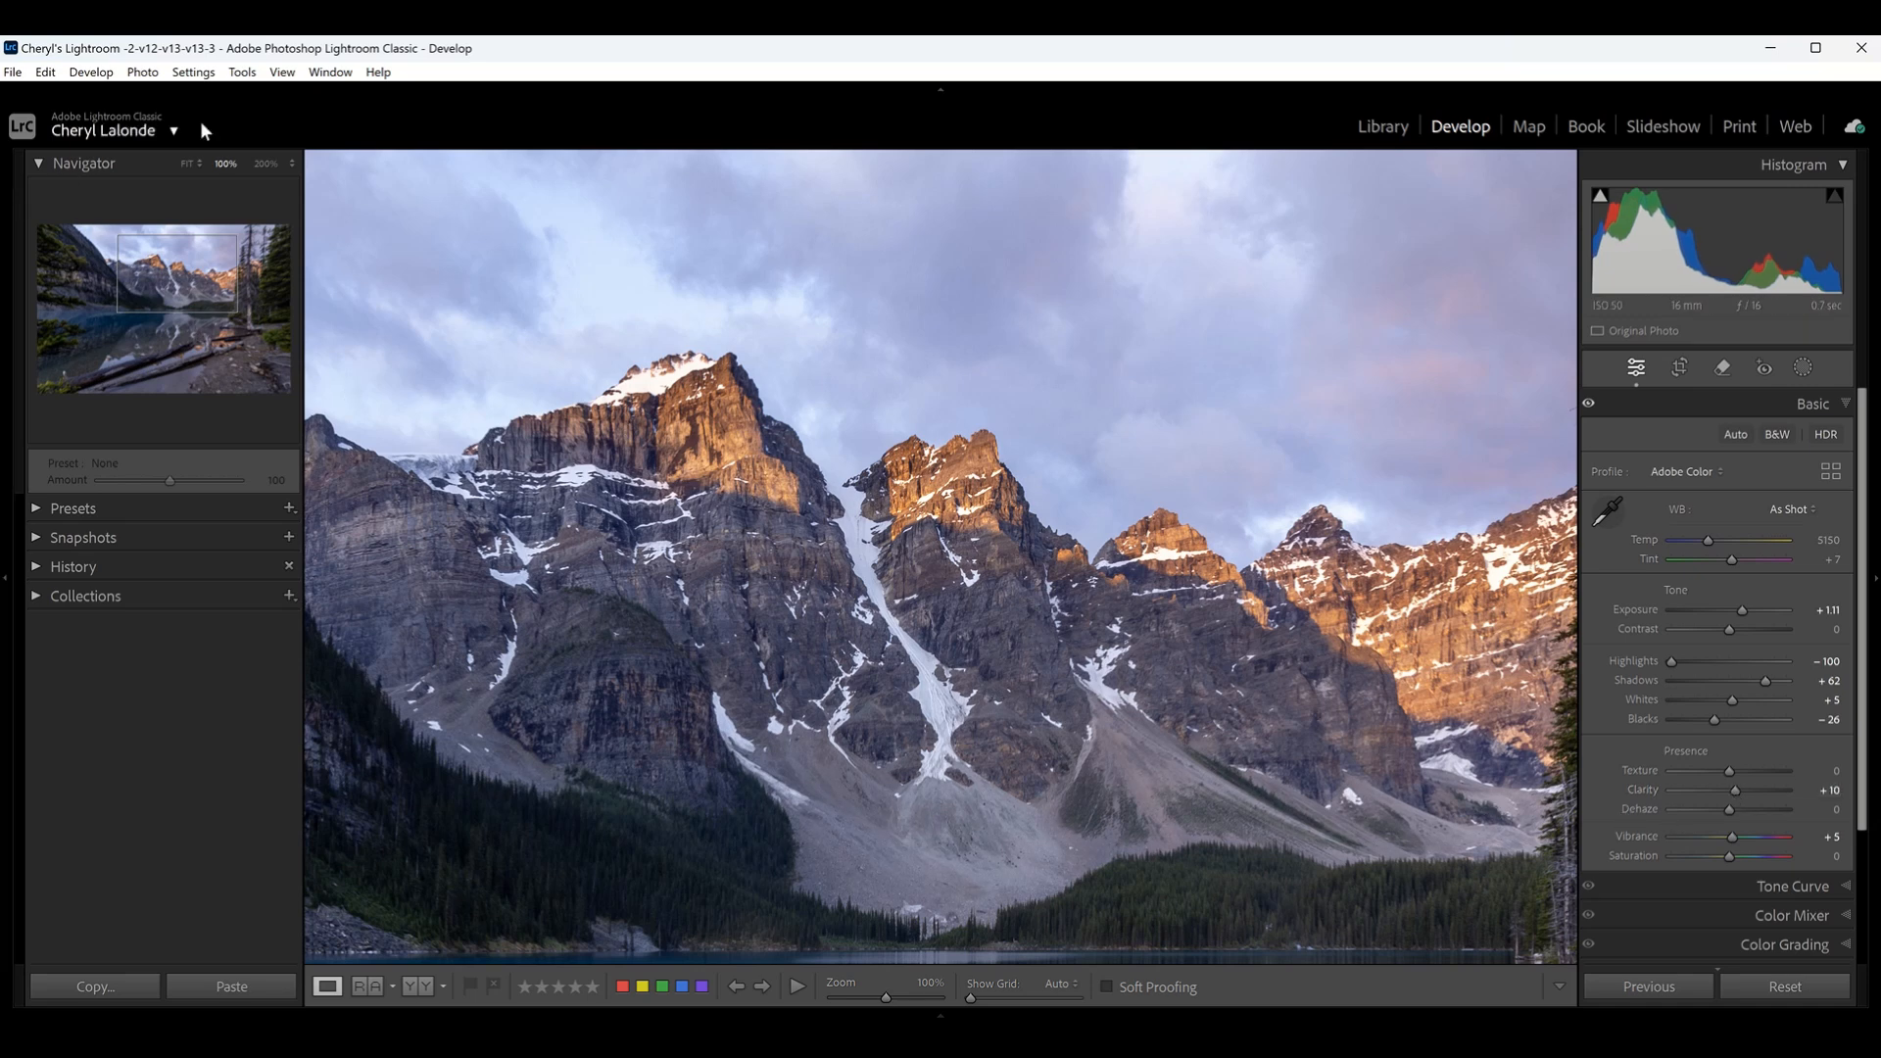
click(186, 164)
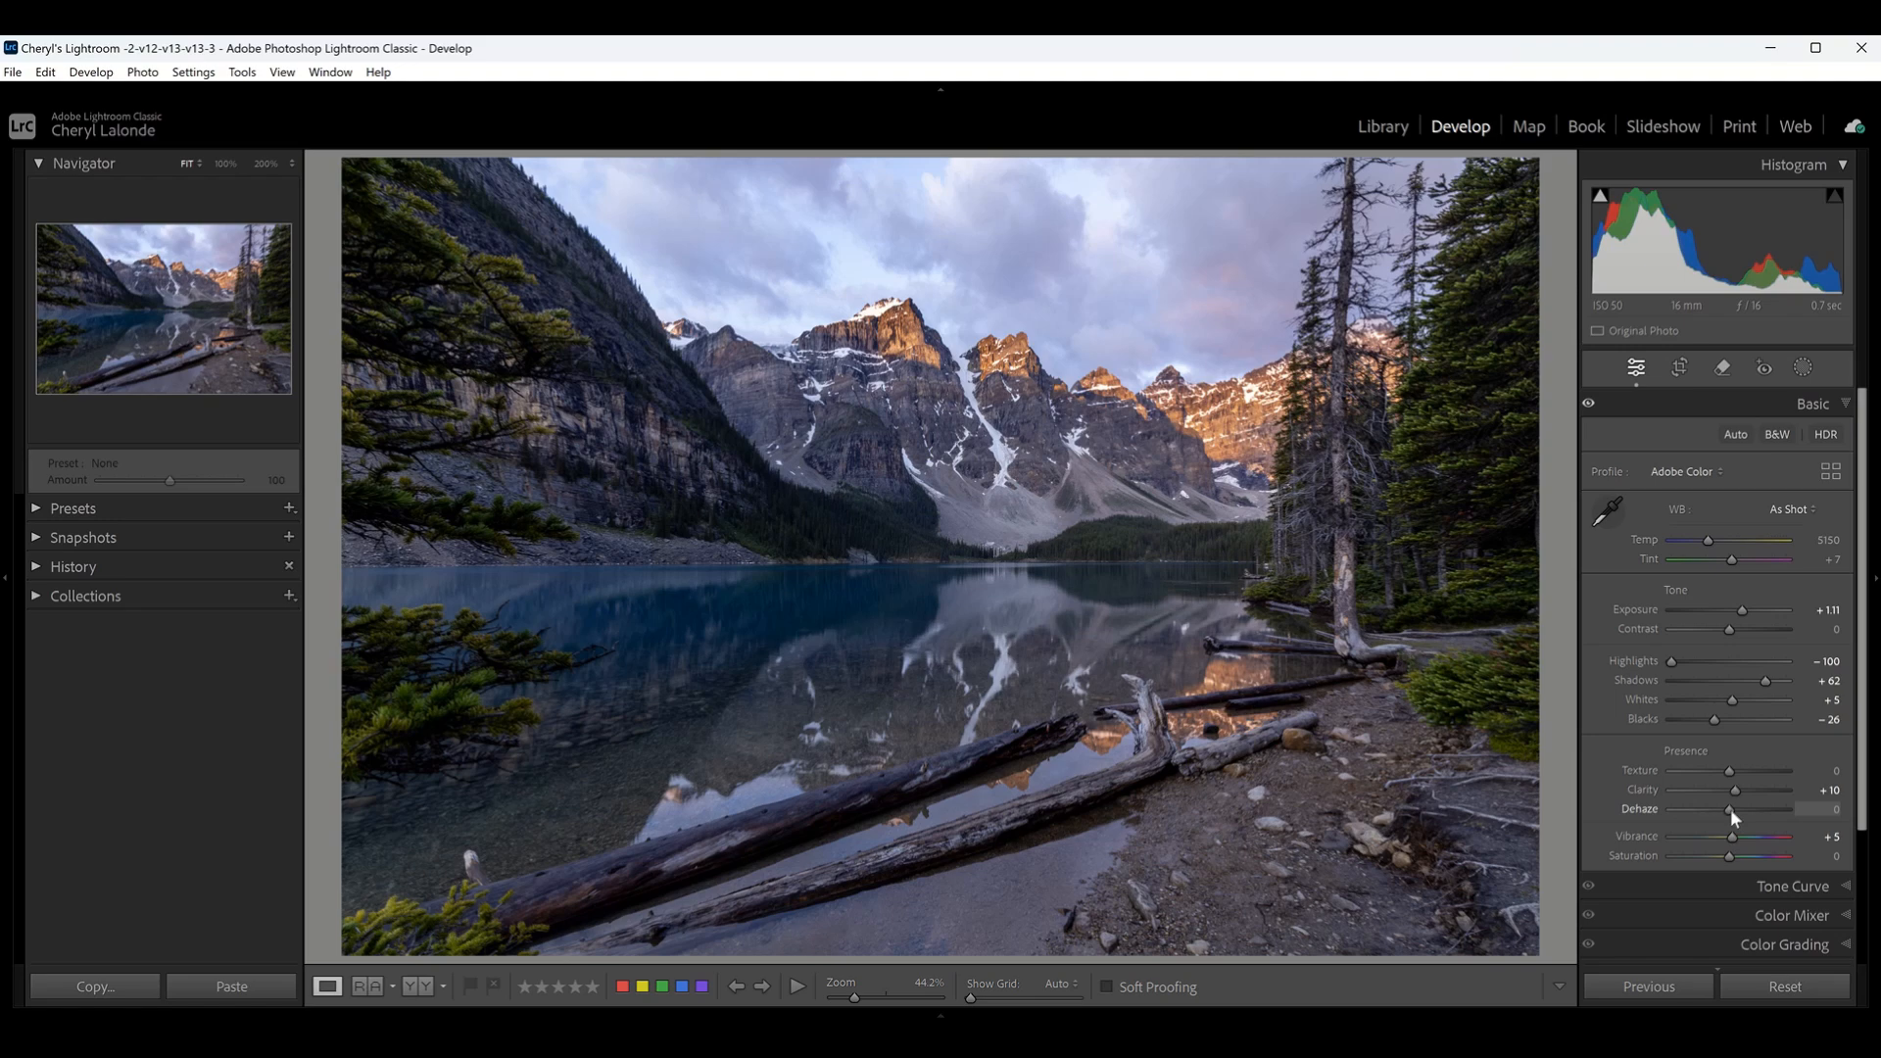
mouse_move(1730, 808)
mouse_down()
mouse_move(1755, 811)
mouse_move(1699, 804)
mouse_move(1728, 810)
mouse_up()
- Switch from the Basic to the Detail settings and examine the sky and mountain peaks for noise at 100% and 200% zoom
click(1845, 404)
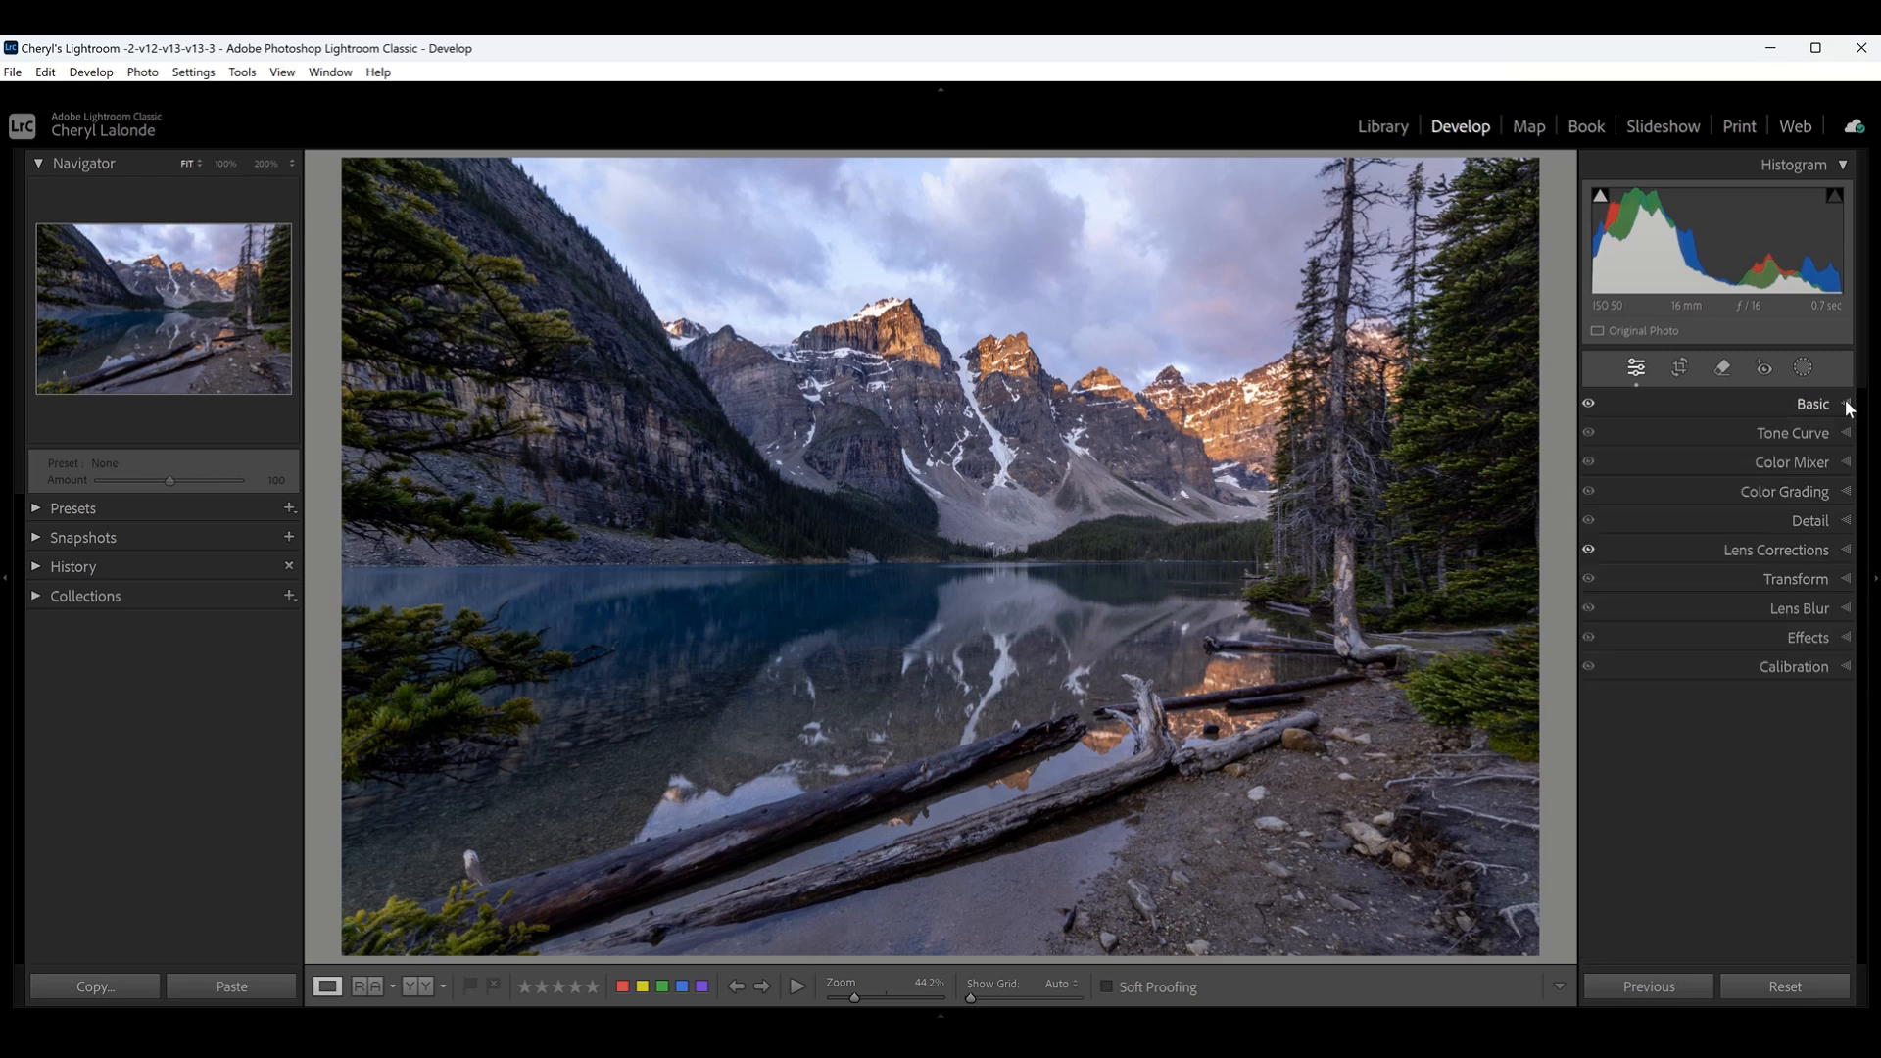
click(1844, 522)
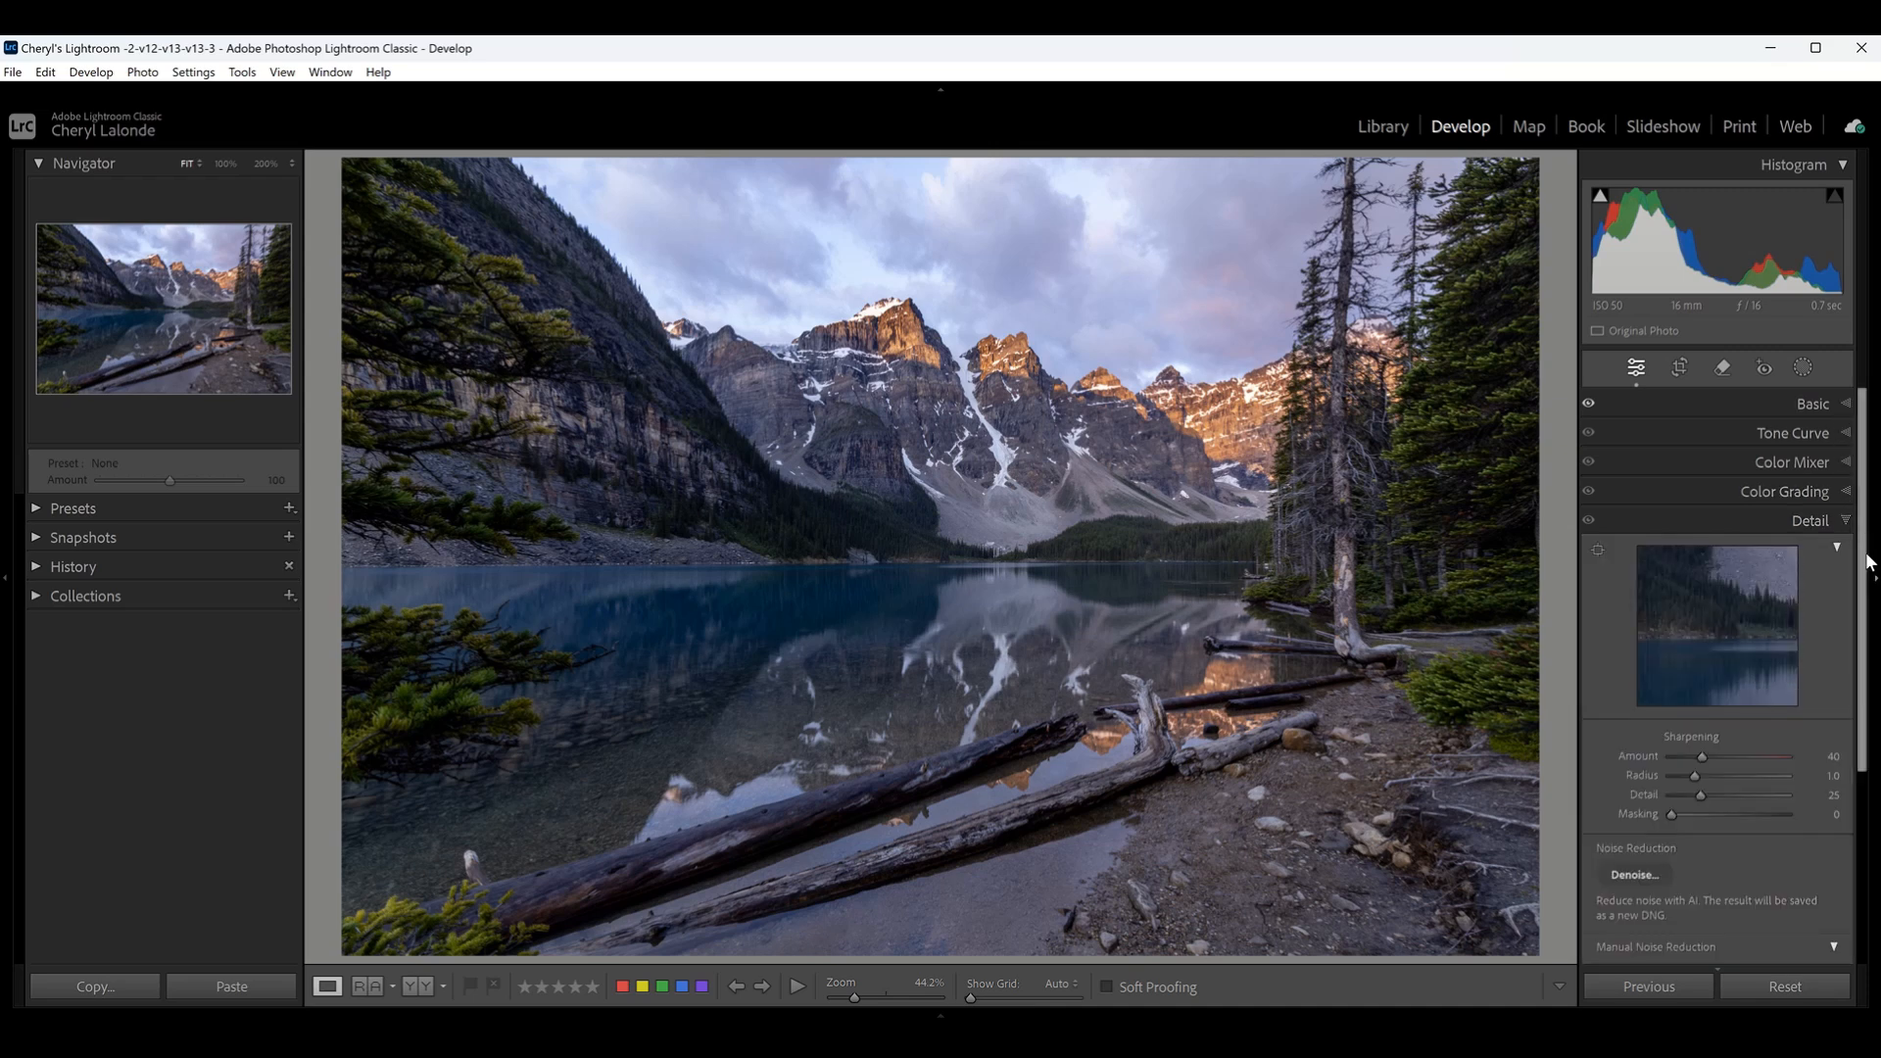
click(225, 164)
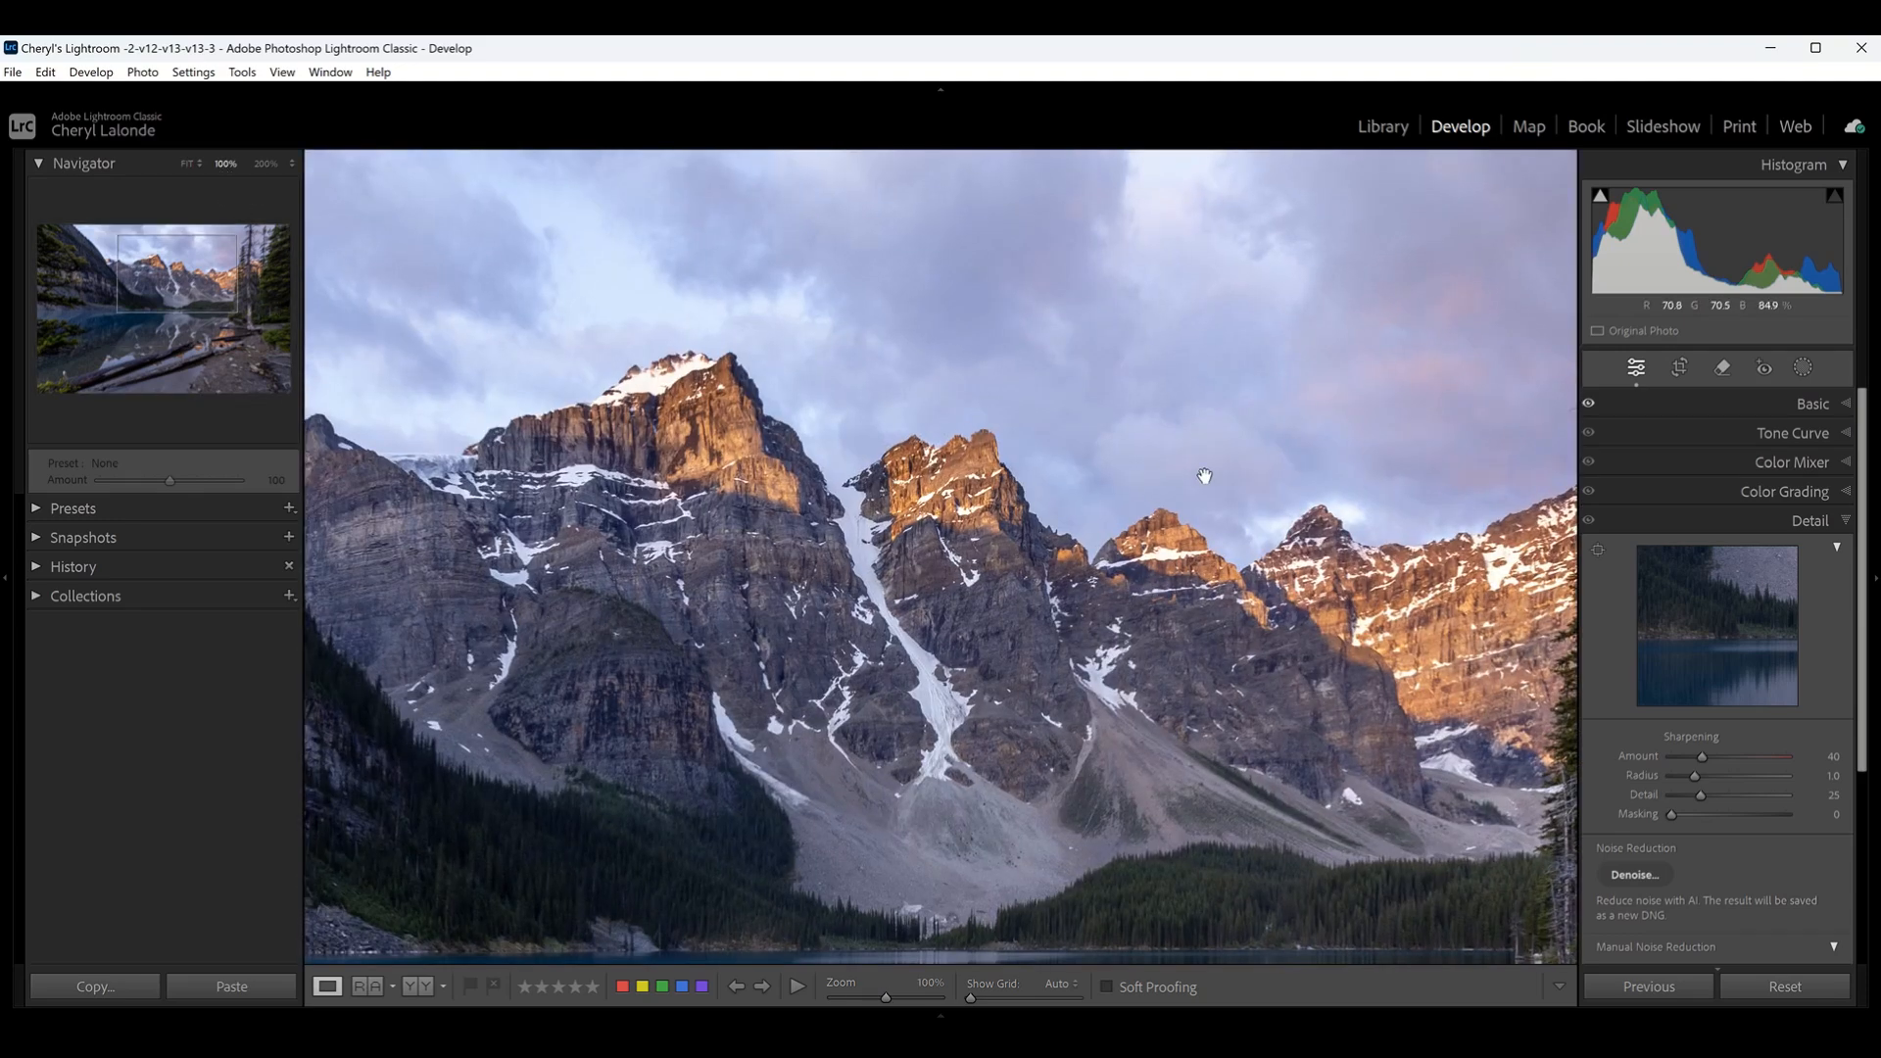
drag(1201, 474, 1143, 638)
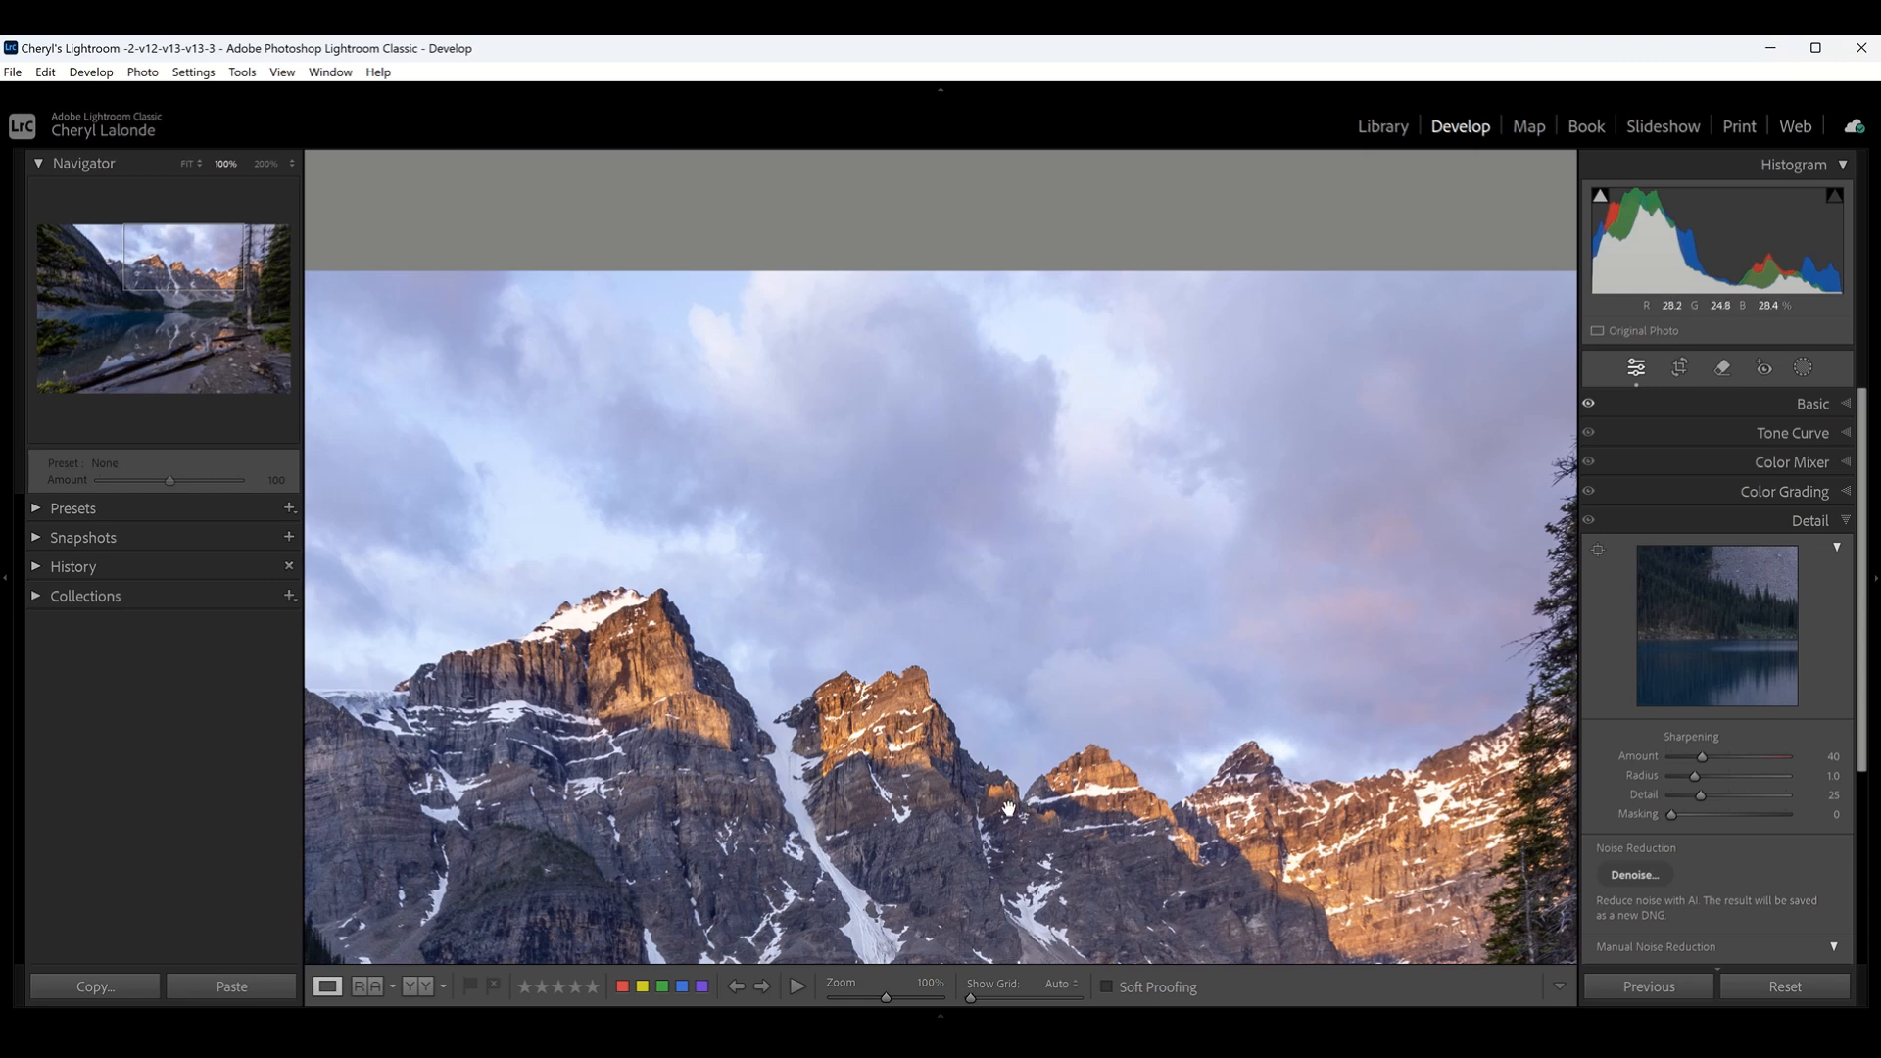
click(262, 165)
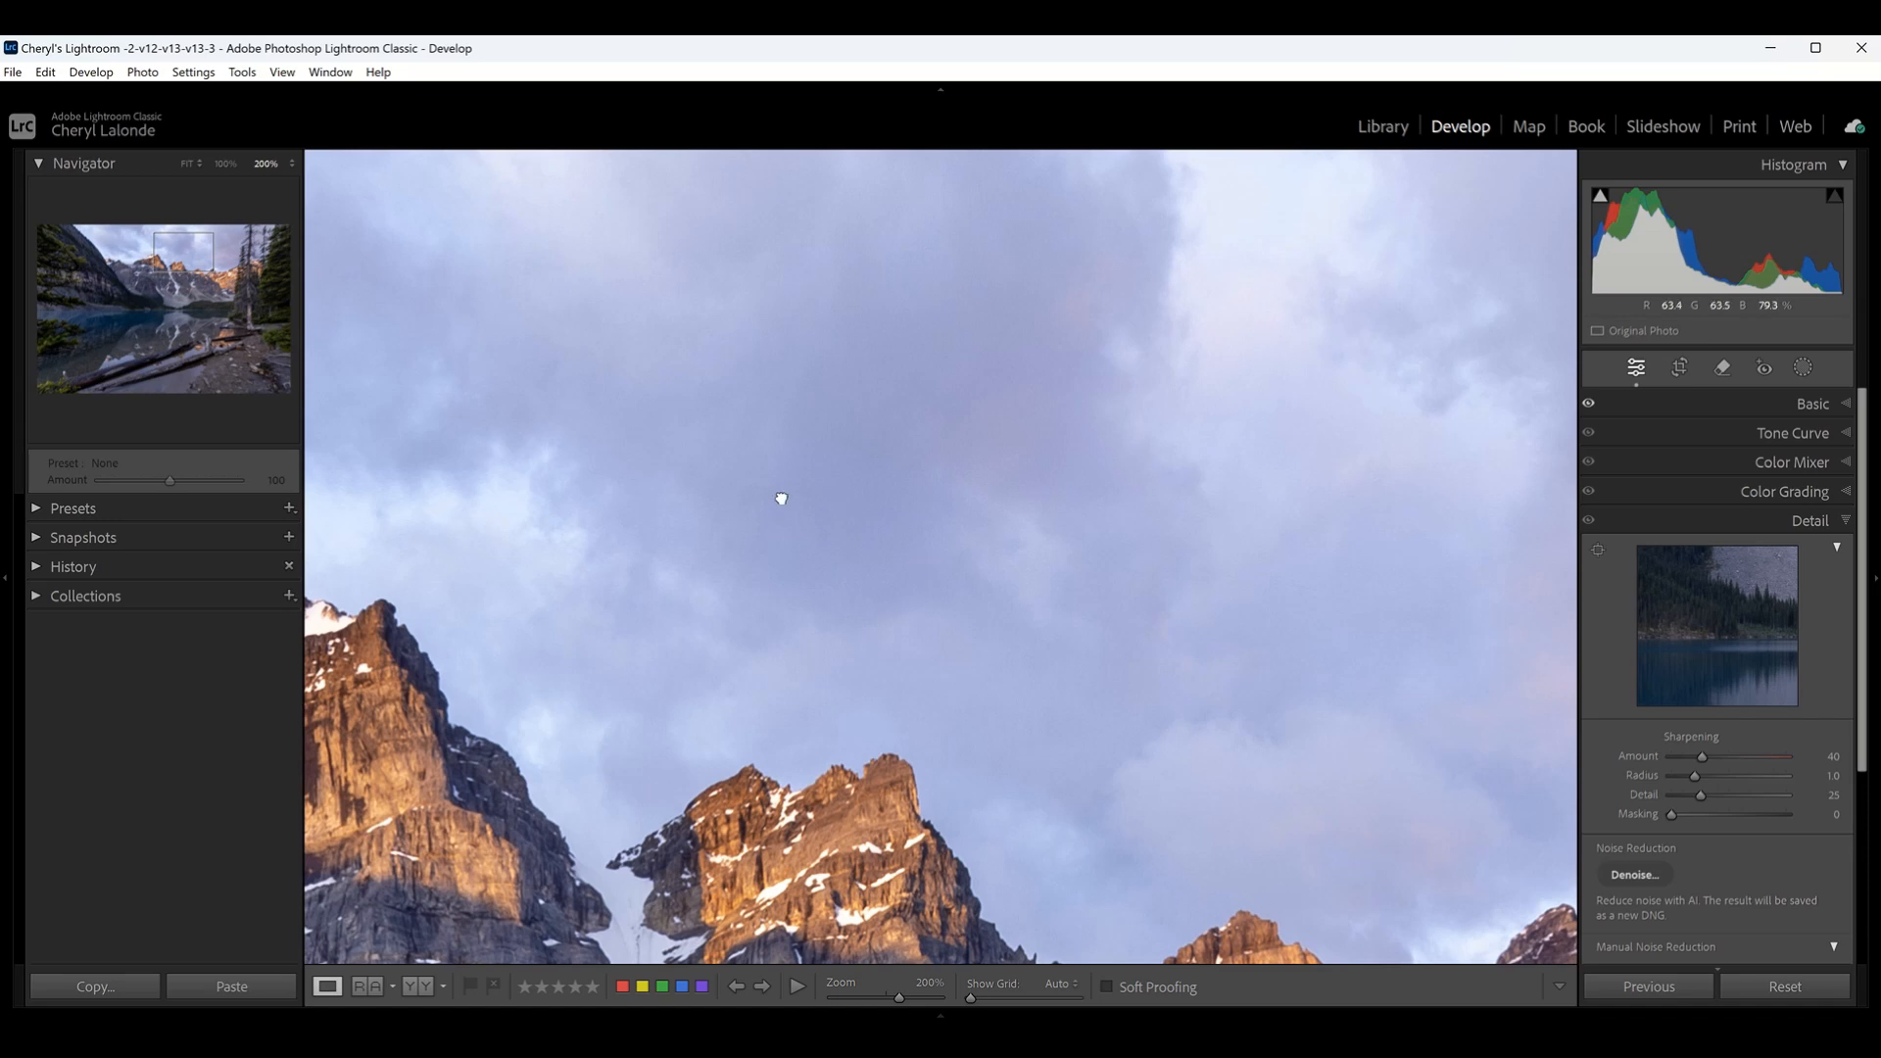
drag(777, 495, 872, 785)
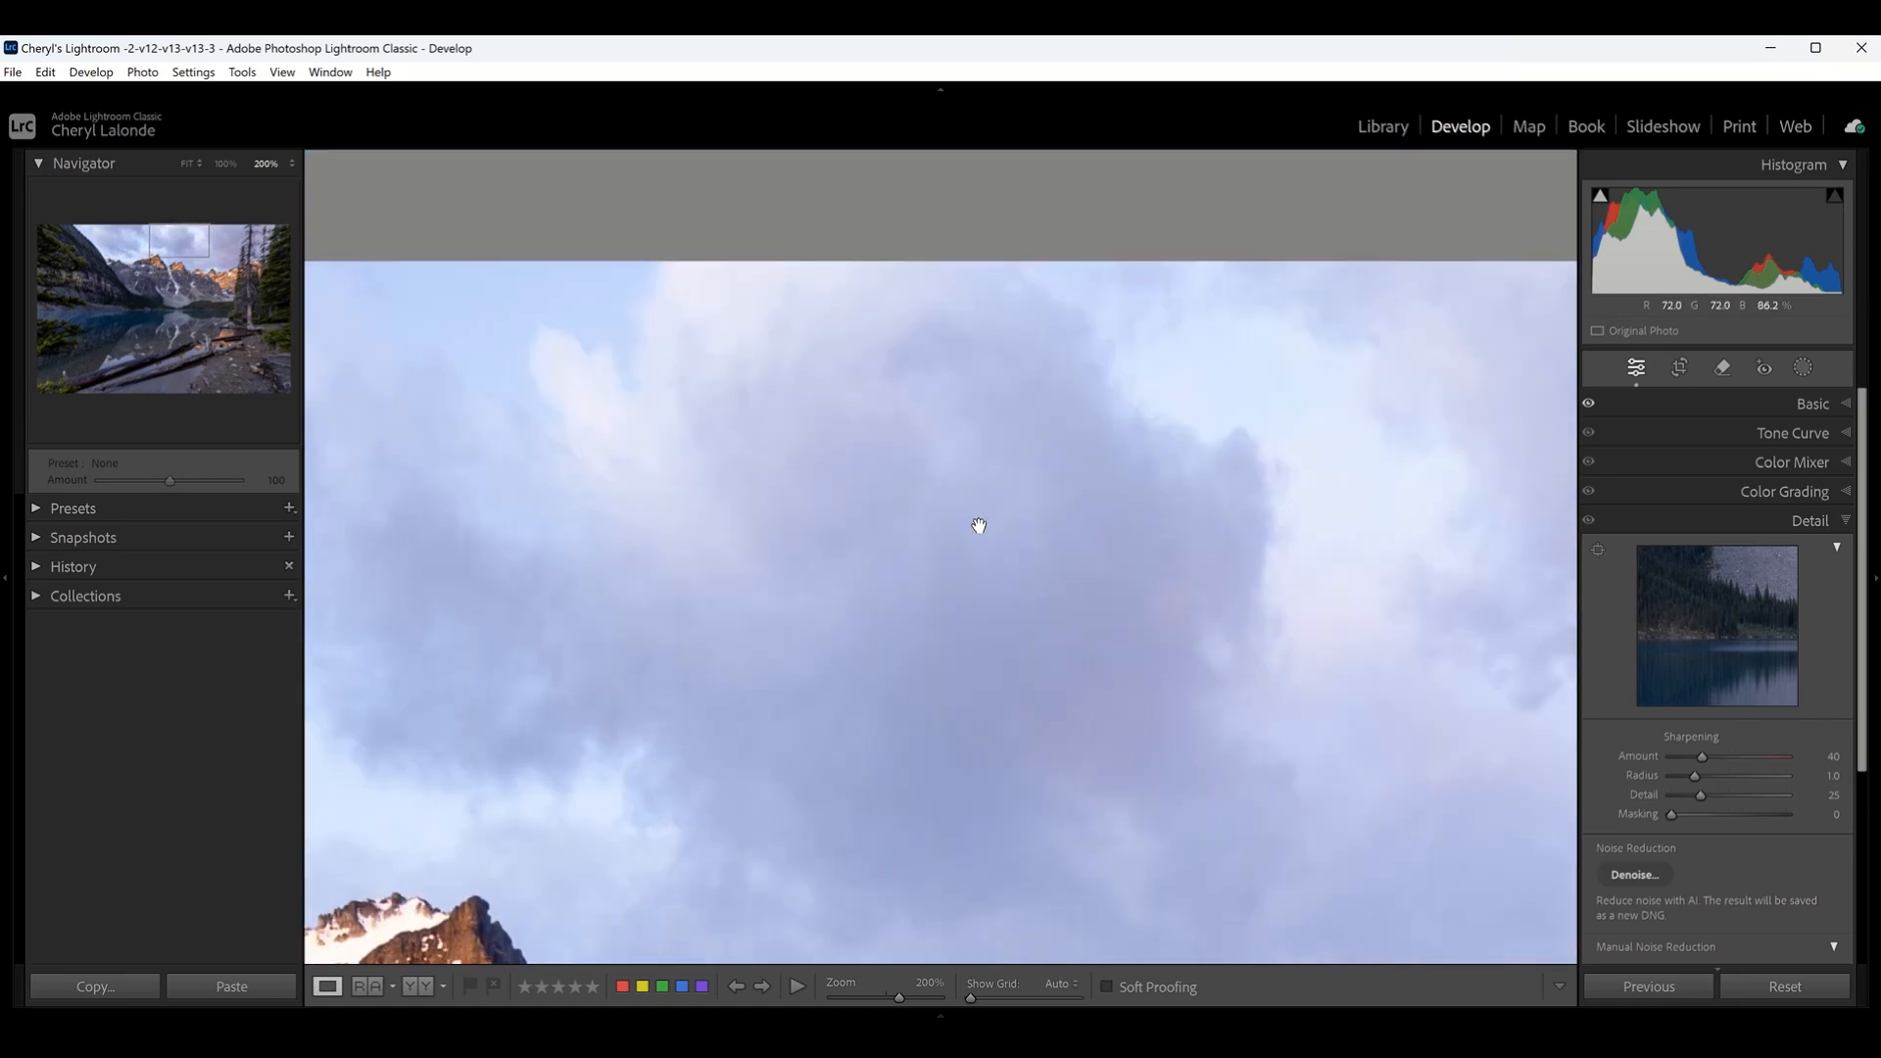
drag(871, 710, 911, 285)
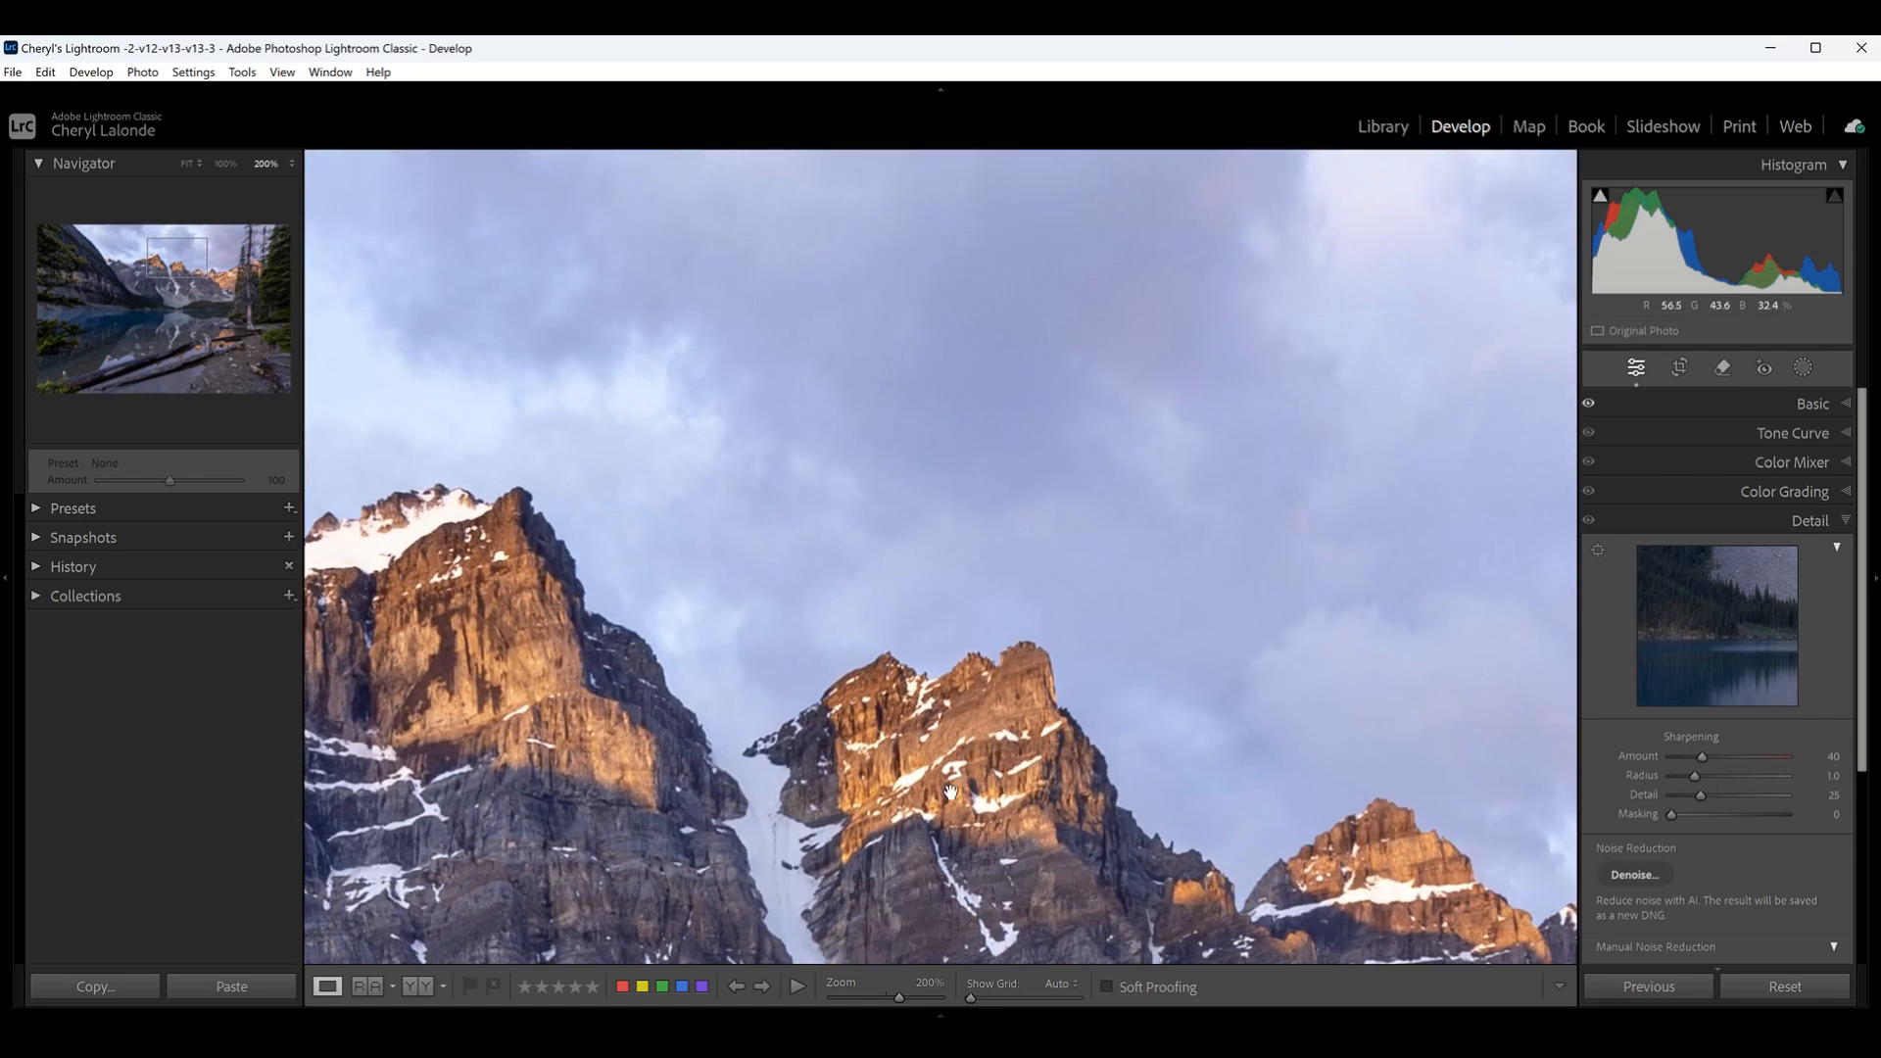
drag(951, 791, 960, 591)
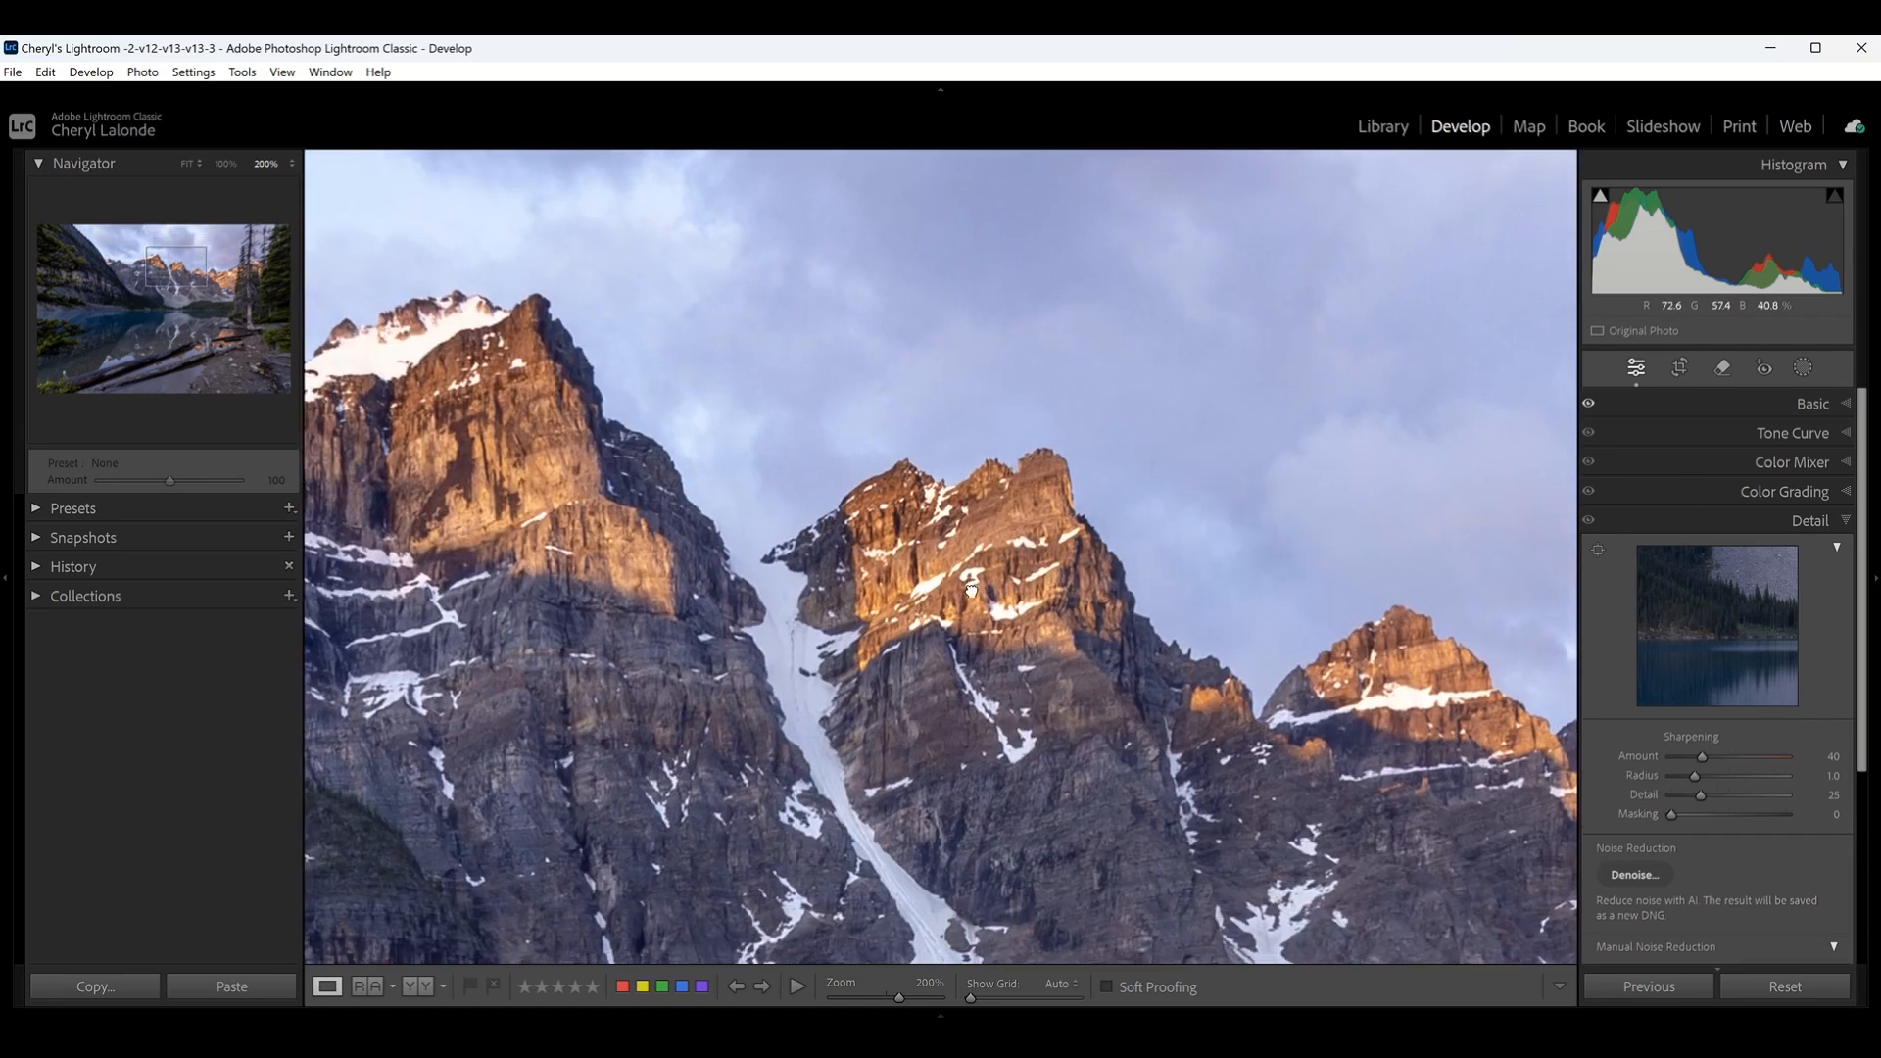
click(226, 165)
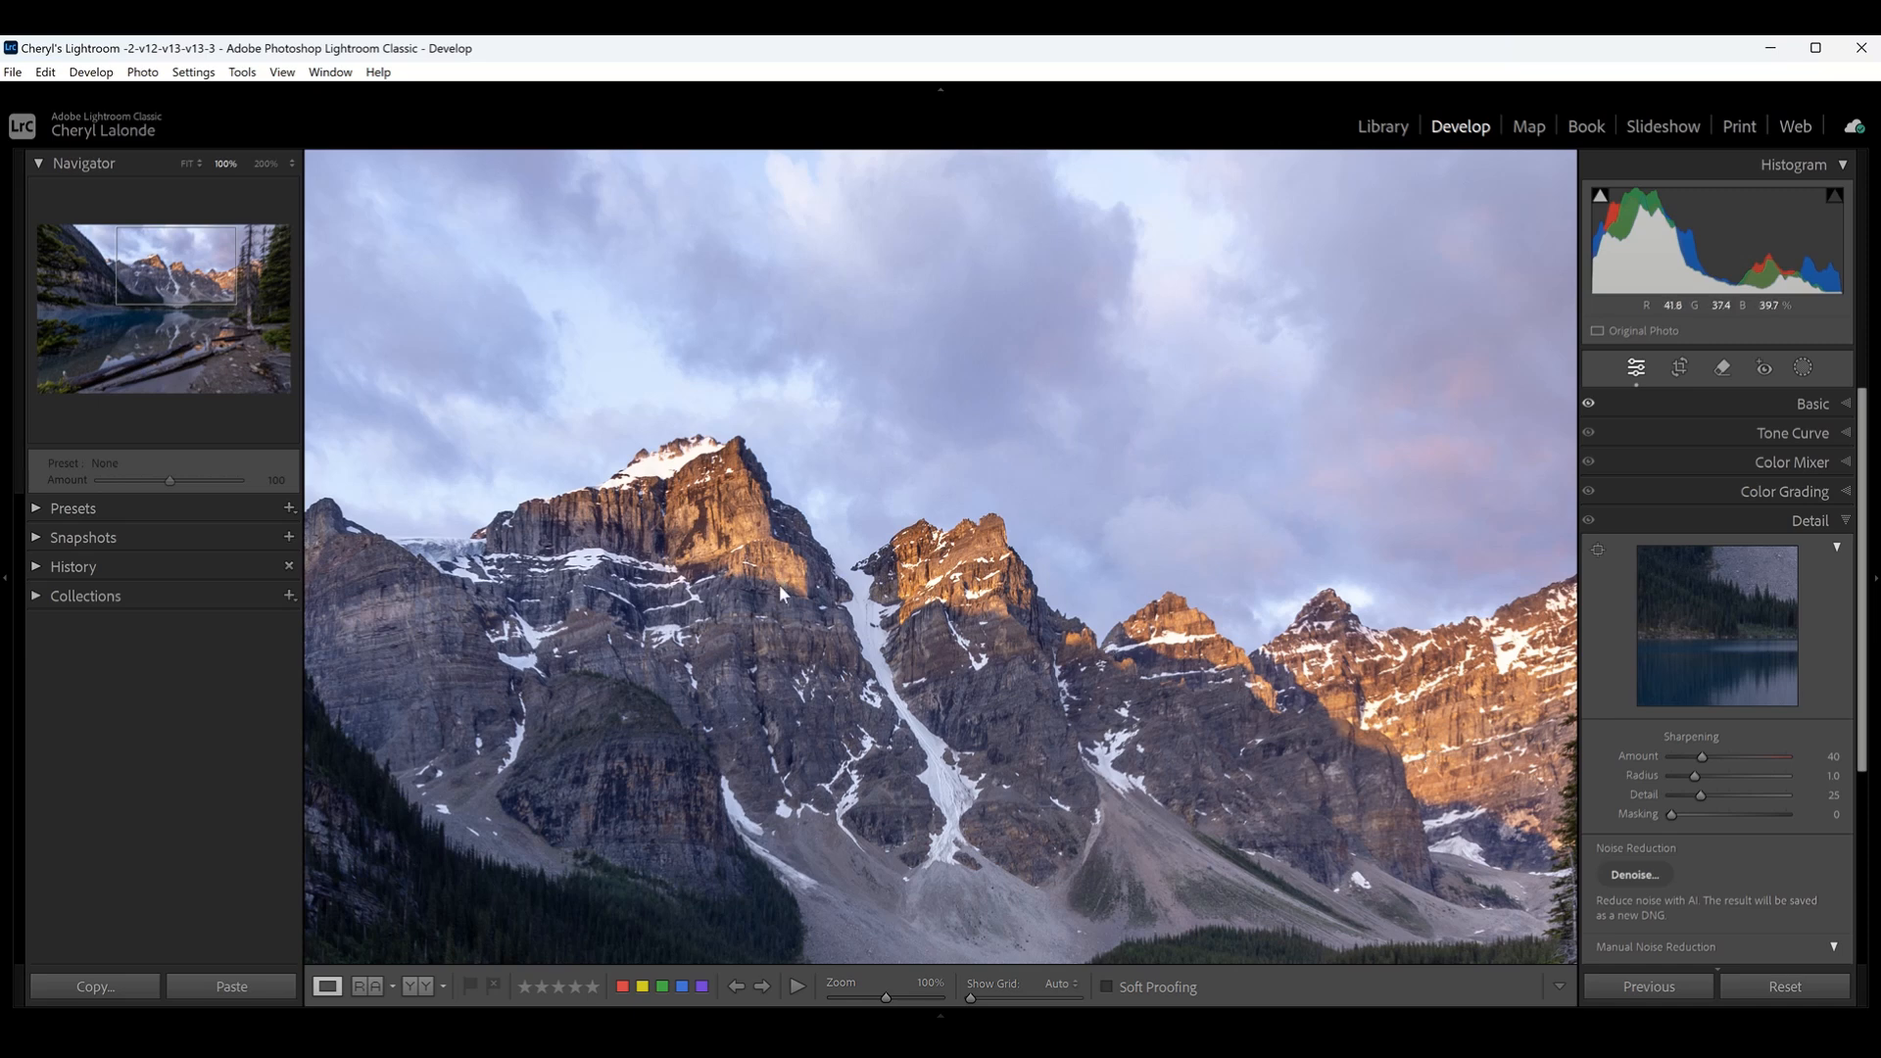
- Set the manual Luminance noise reduction to 49, checking the clouds above the peaks at 200% zoom
click(809, 579)
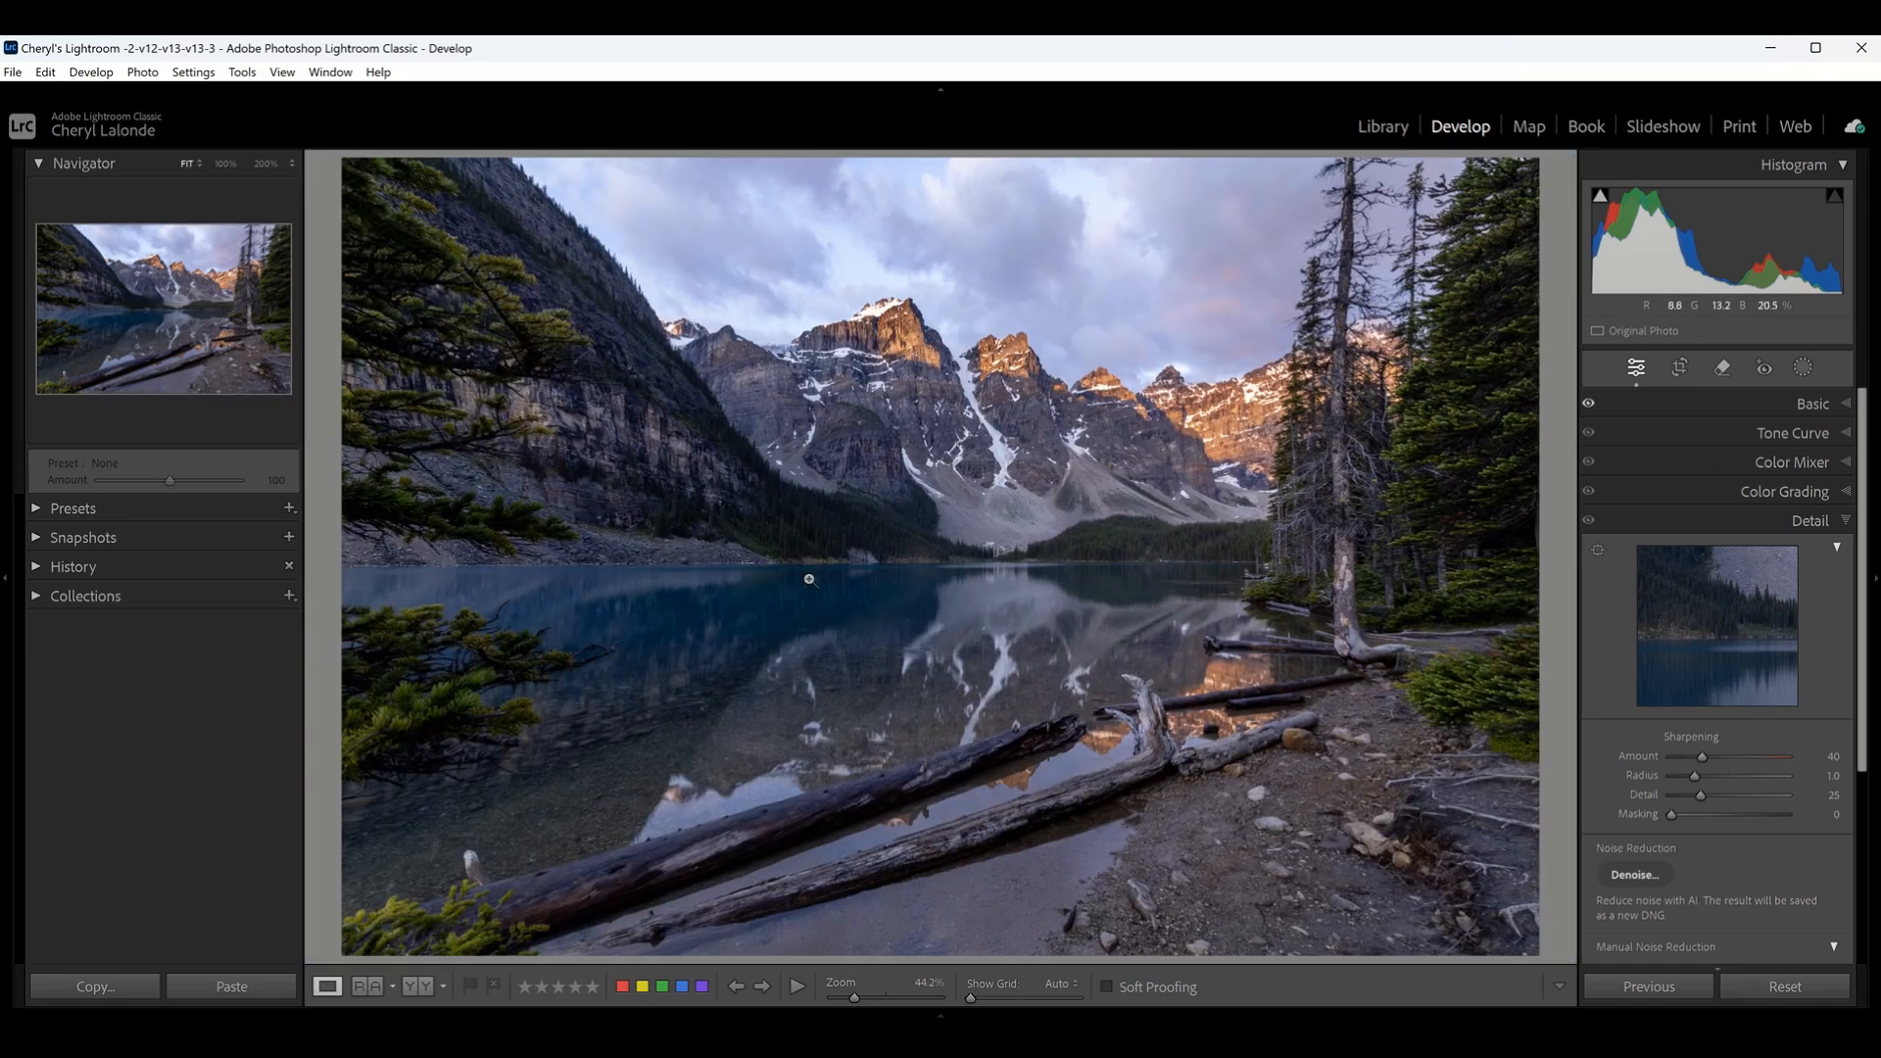
click(221, 161)
click(262, 162)
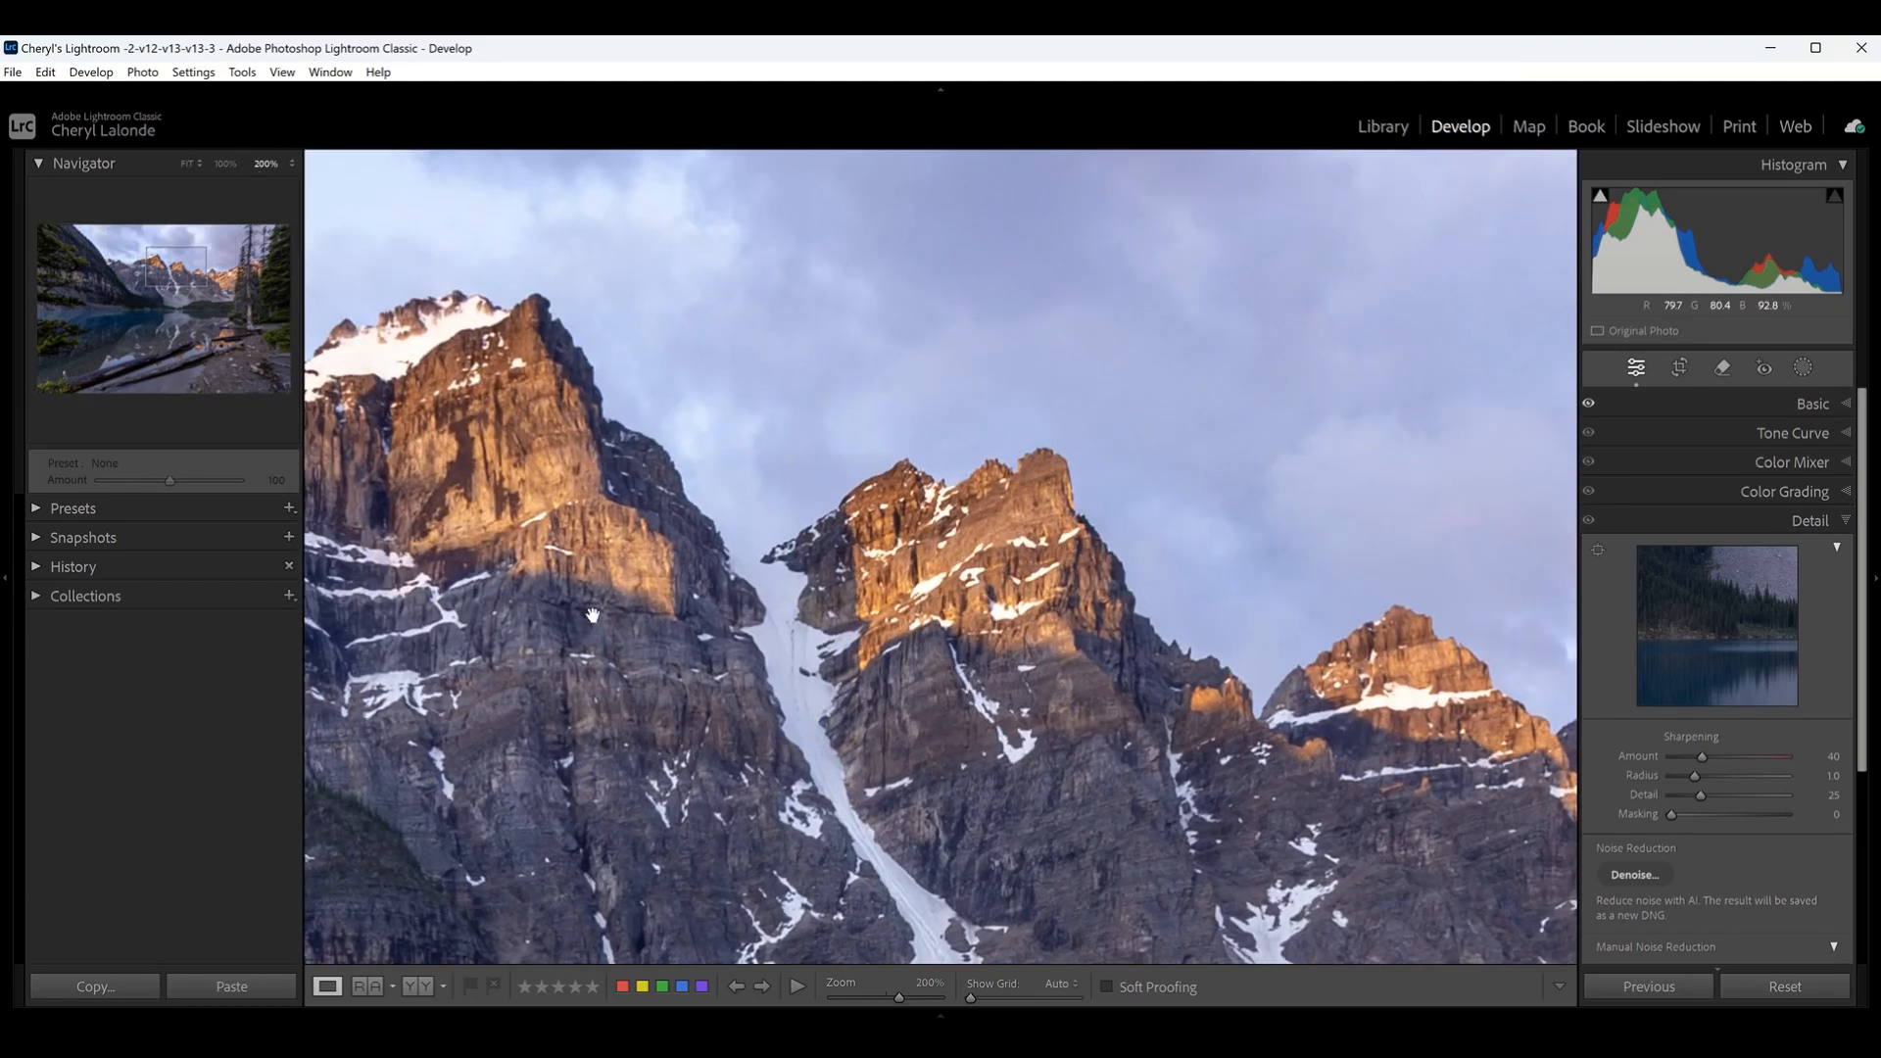
drag(1105, 620, 964, 896)
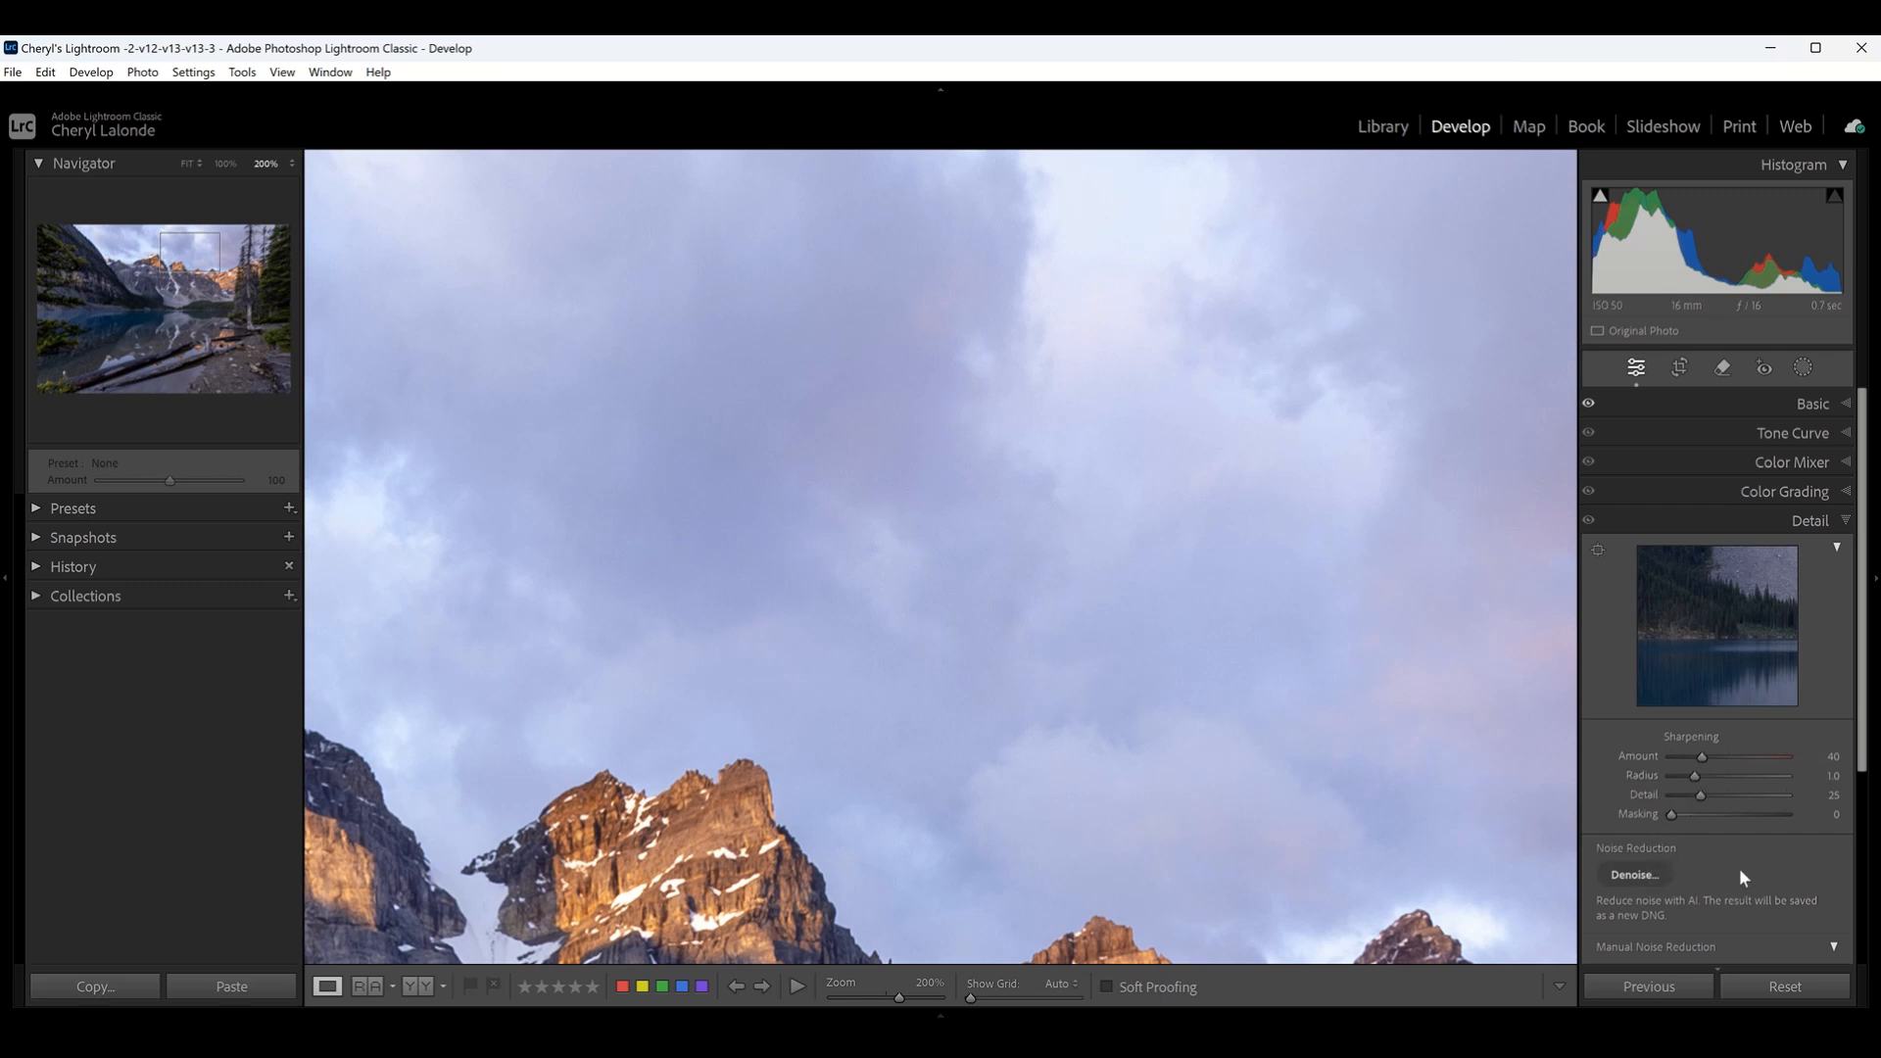
scroll(1739, 870, down, 3)
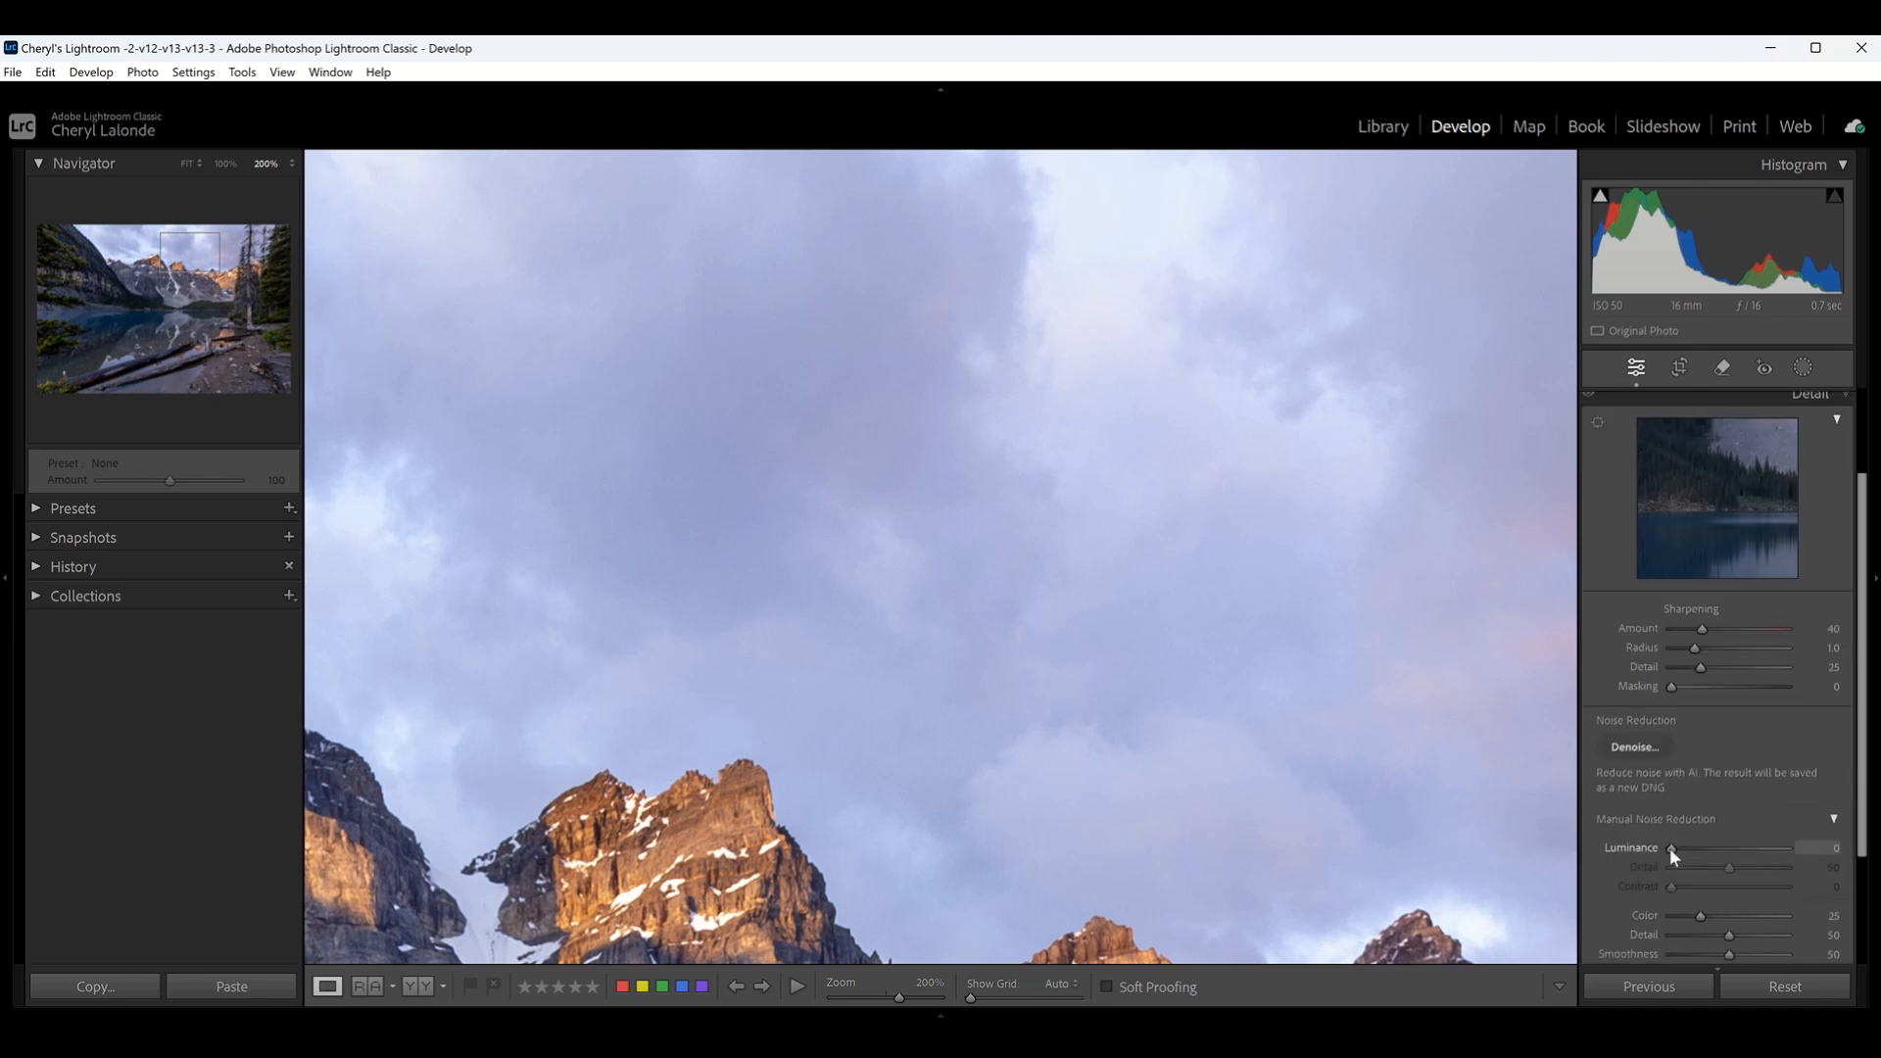
drag(1669, 848, 1683, 849)
drag(1724, 848, 1730, 848)
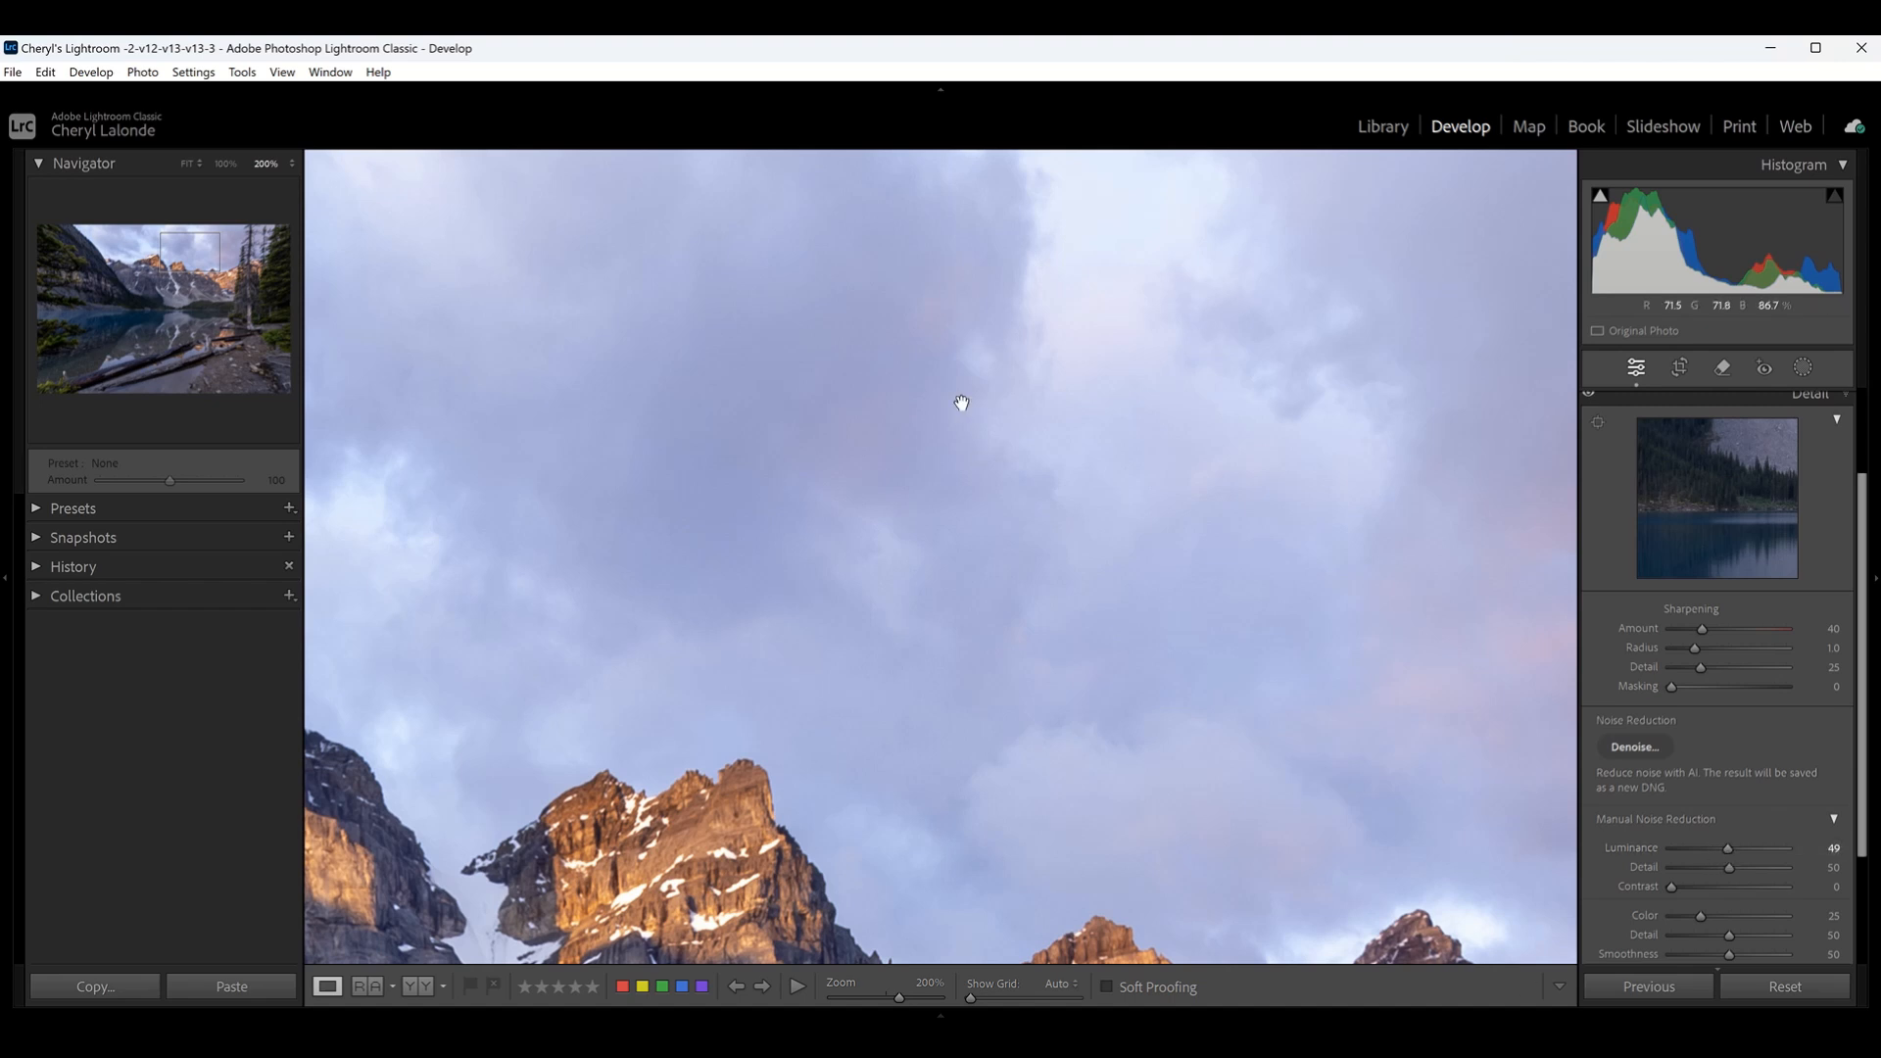
drag(957, 403, 885, 419)
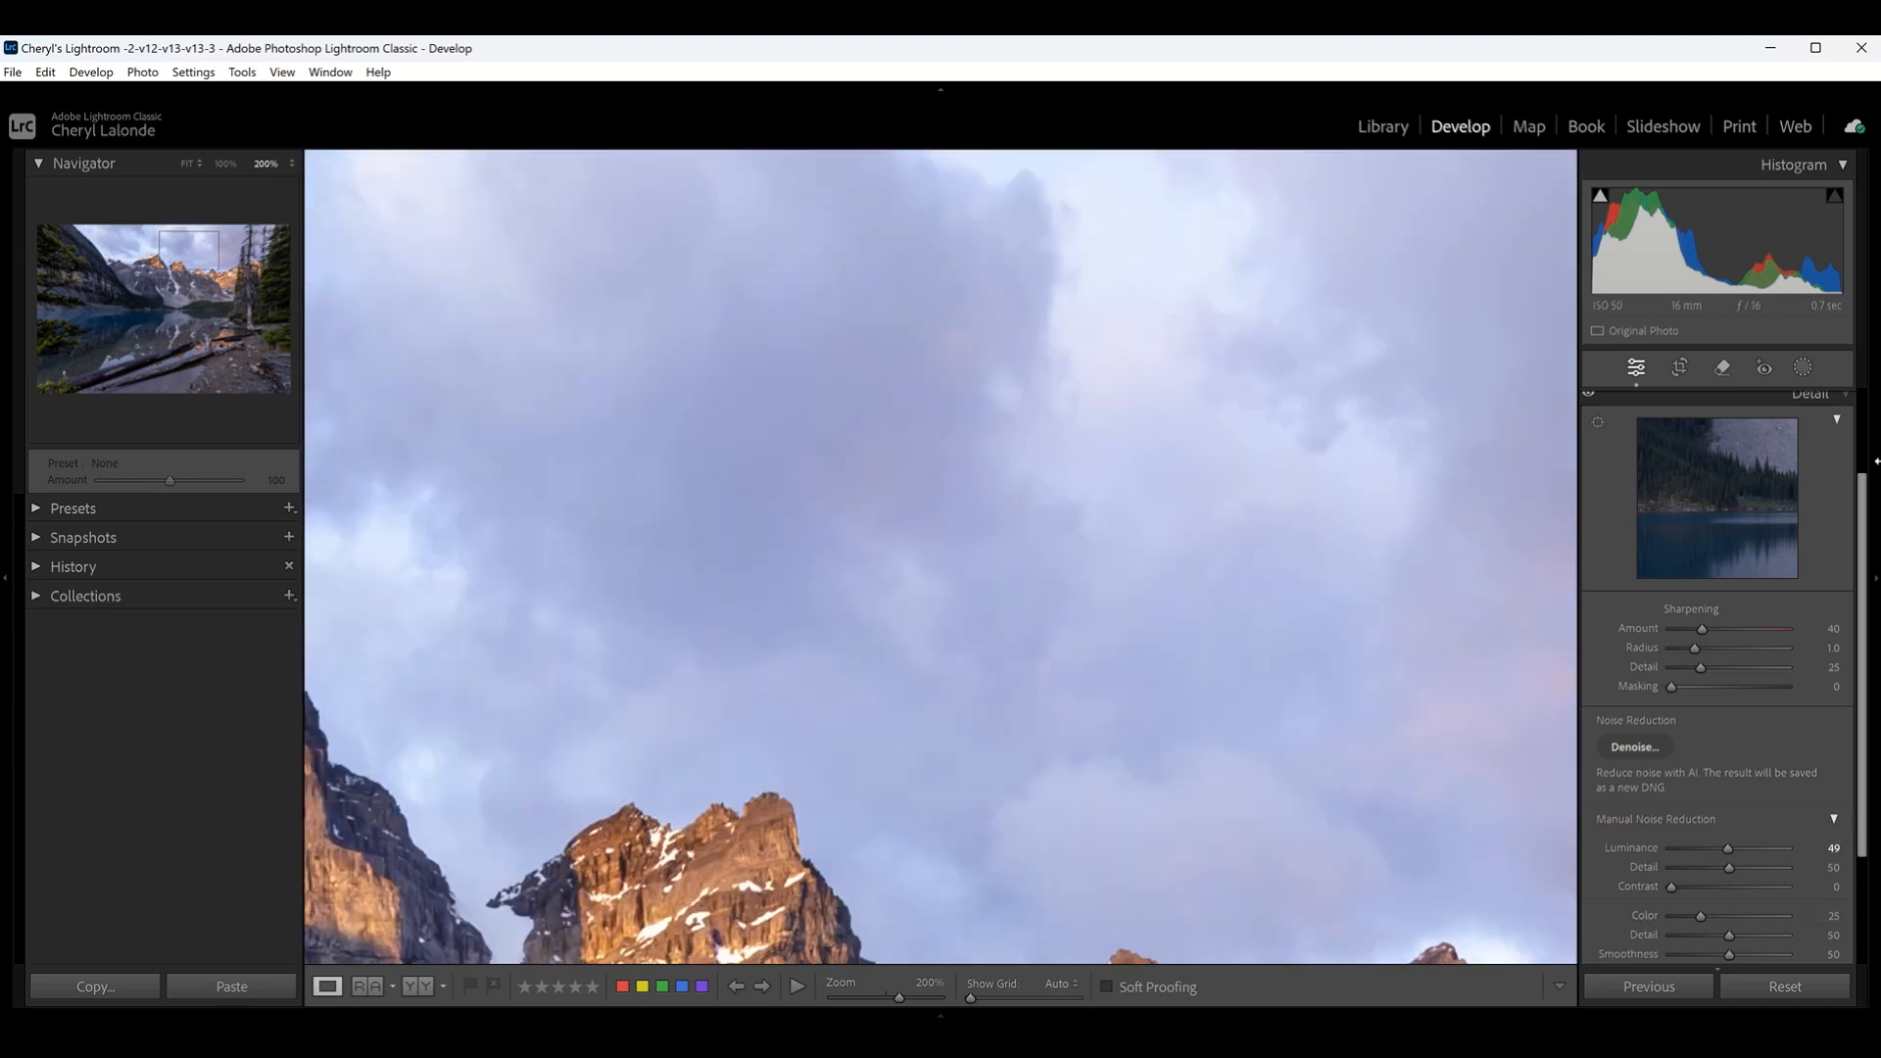
- Set the sharpening Amount to 46, judging the mountain peaks at 100% zoom, and collapse the Detail settings
drag(1117, 806, 1150, 466)
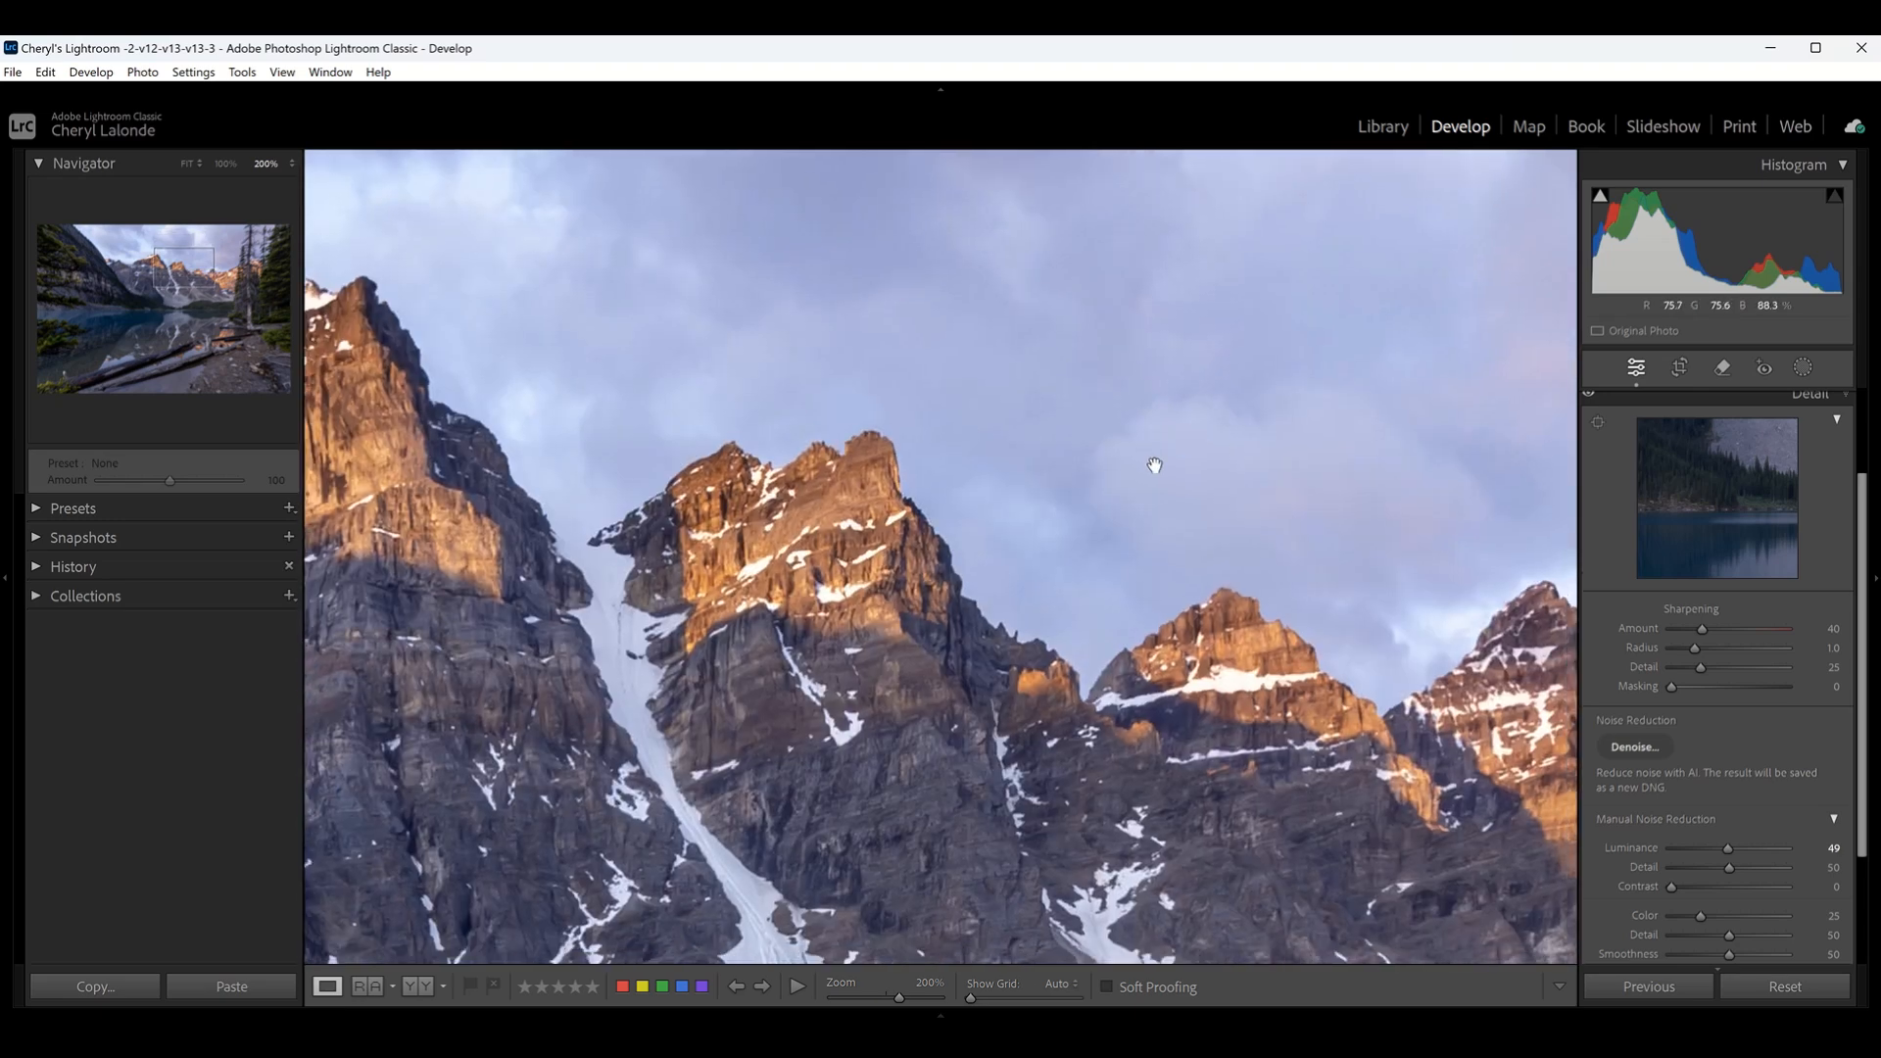
drag(835, 759, 1176, 813)
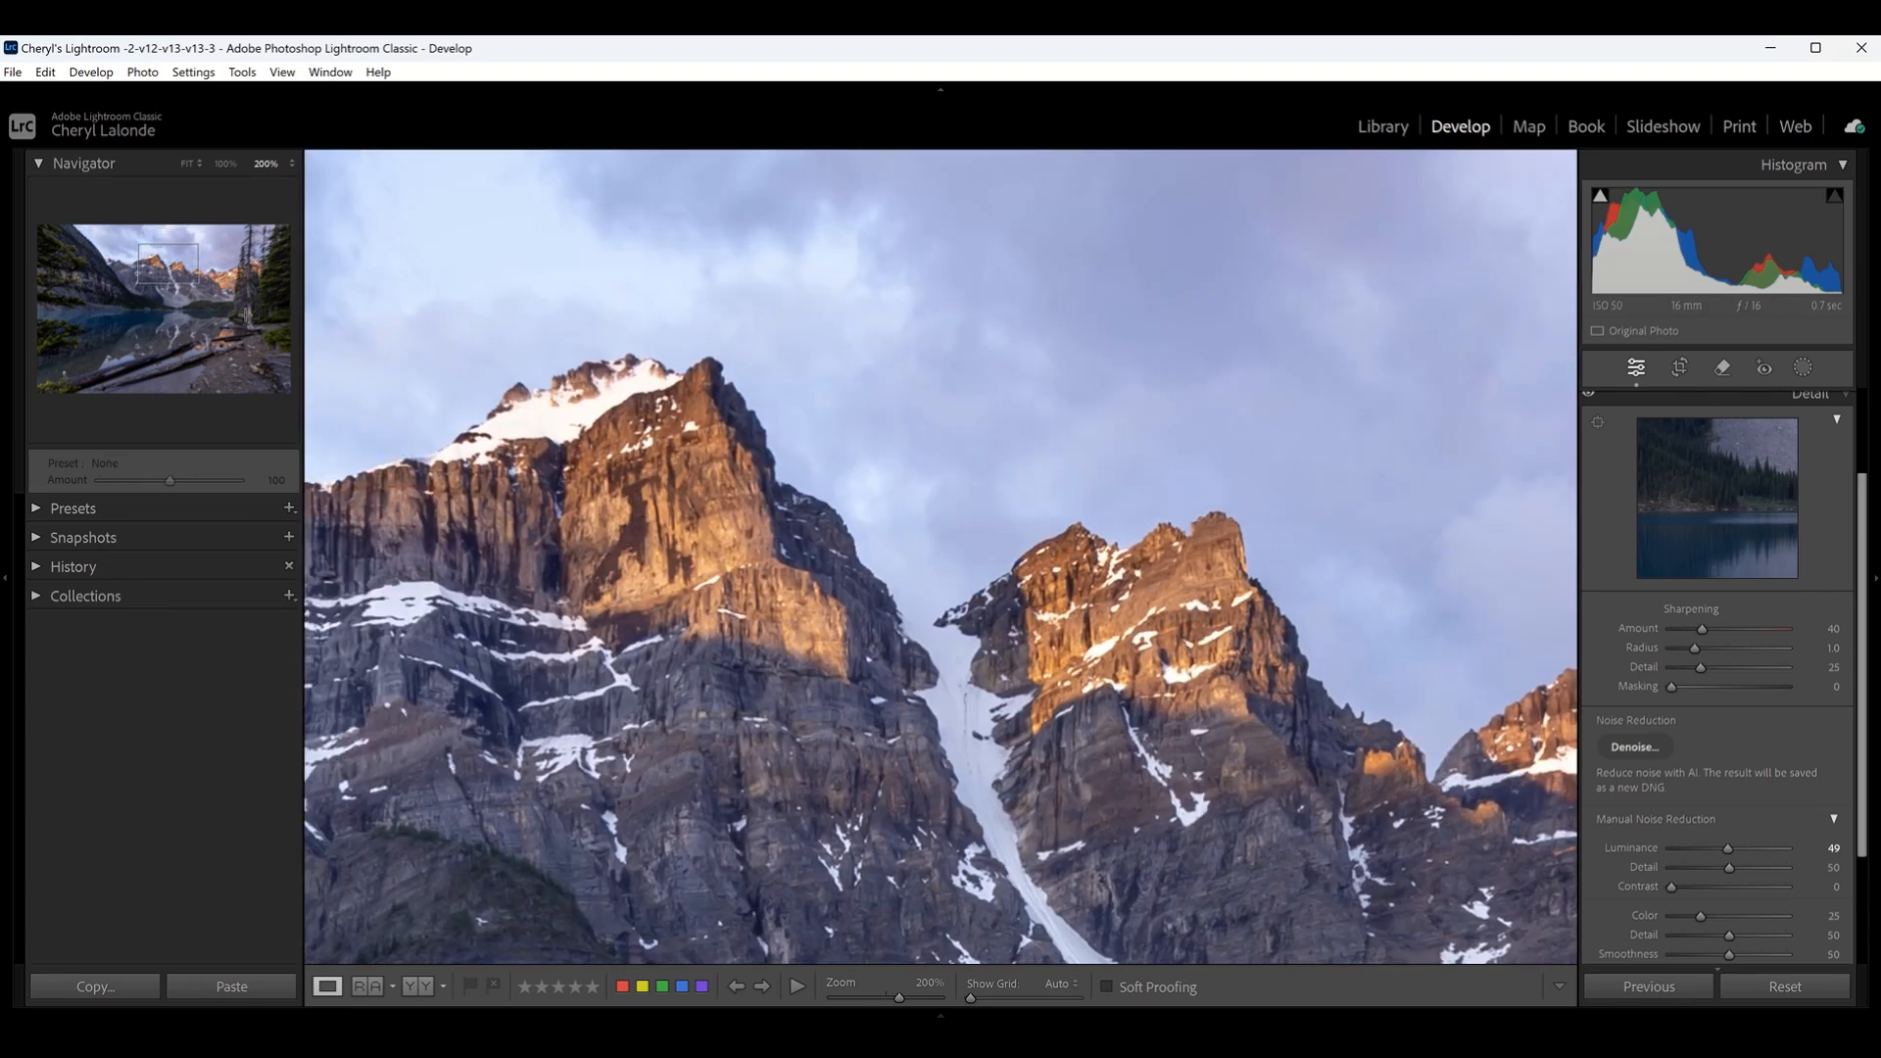
click(224, 164)
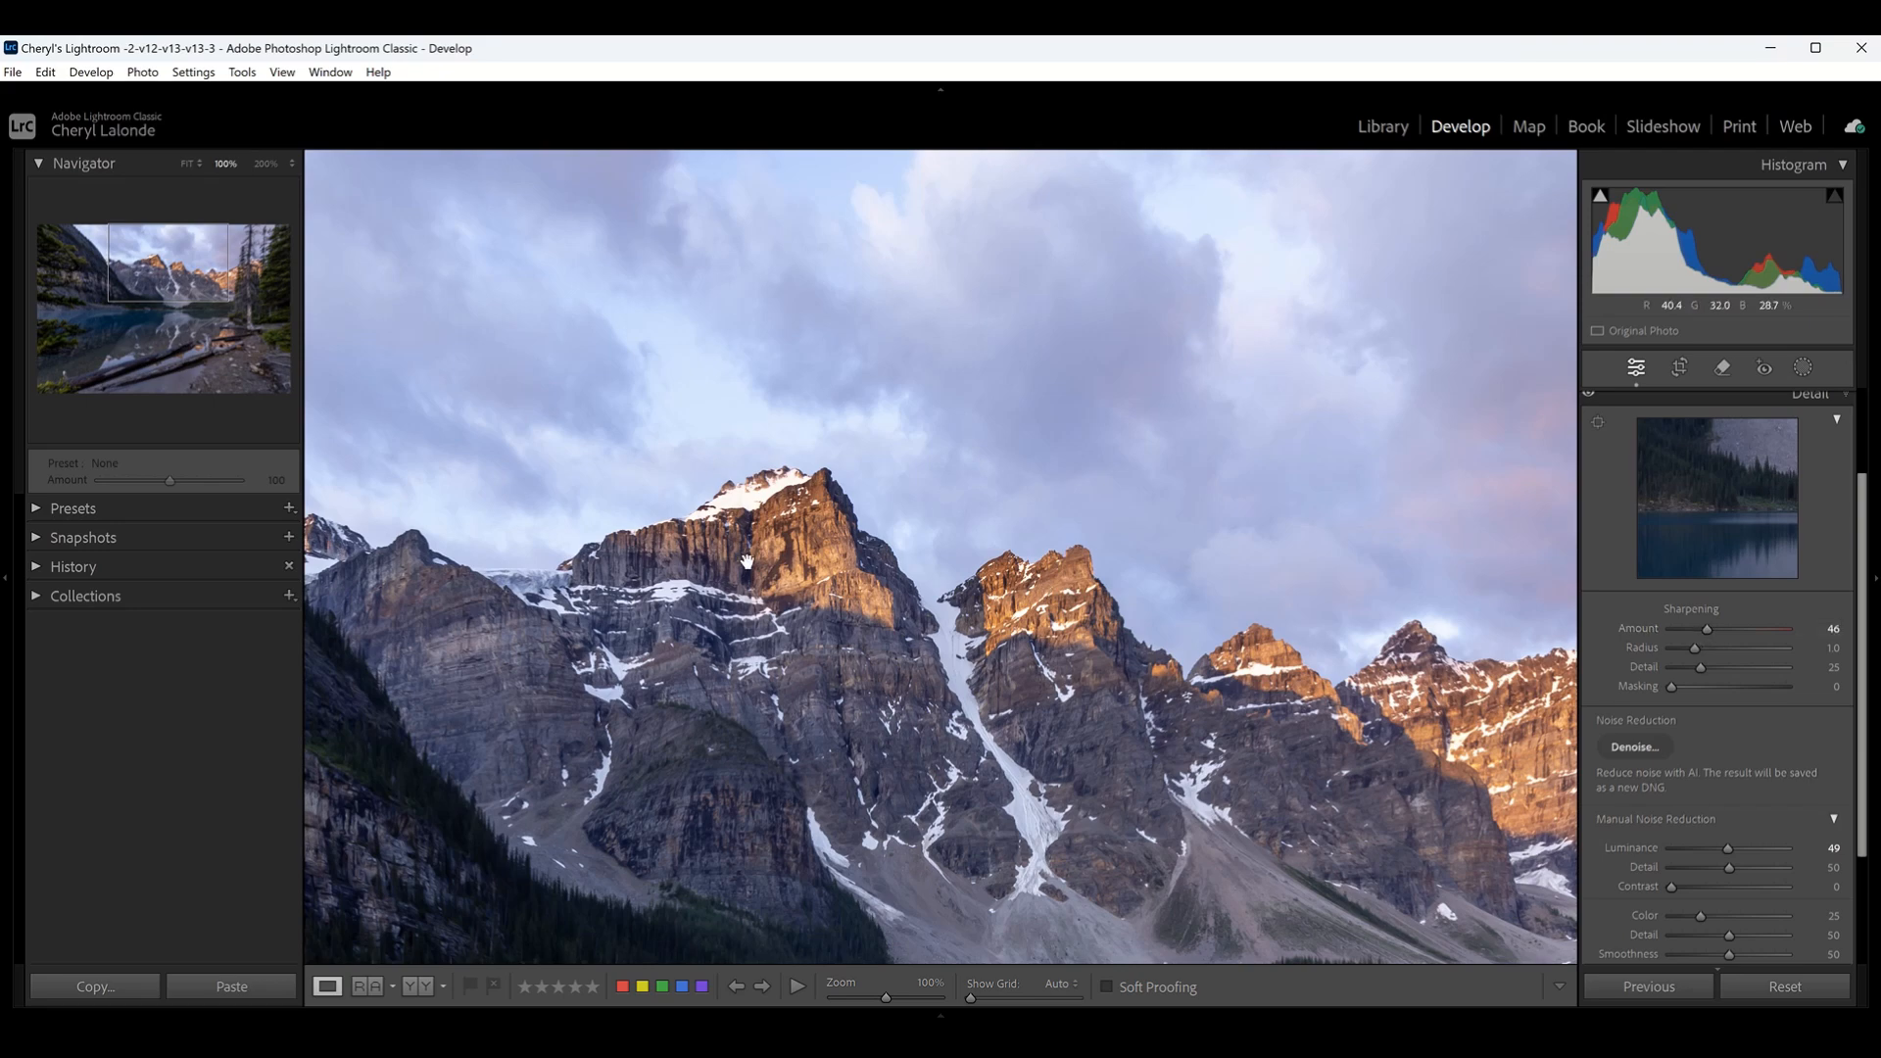
click(848, 599)
click(980, 501)
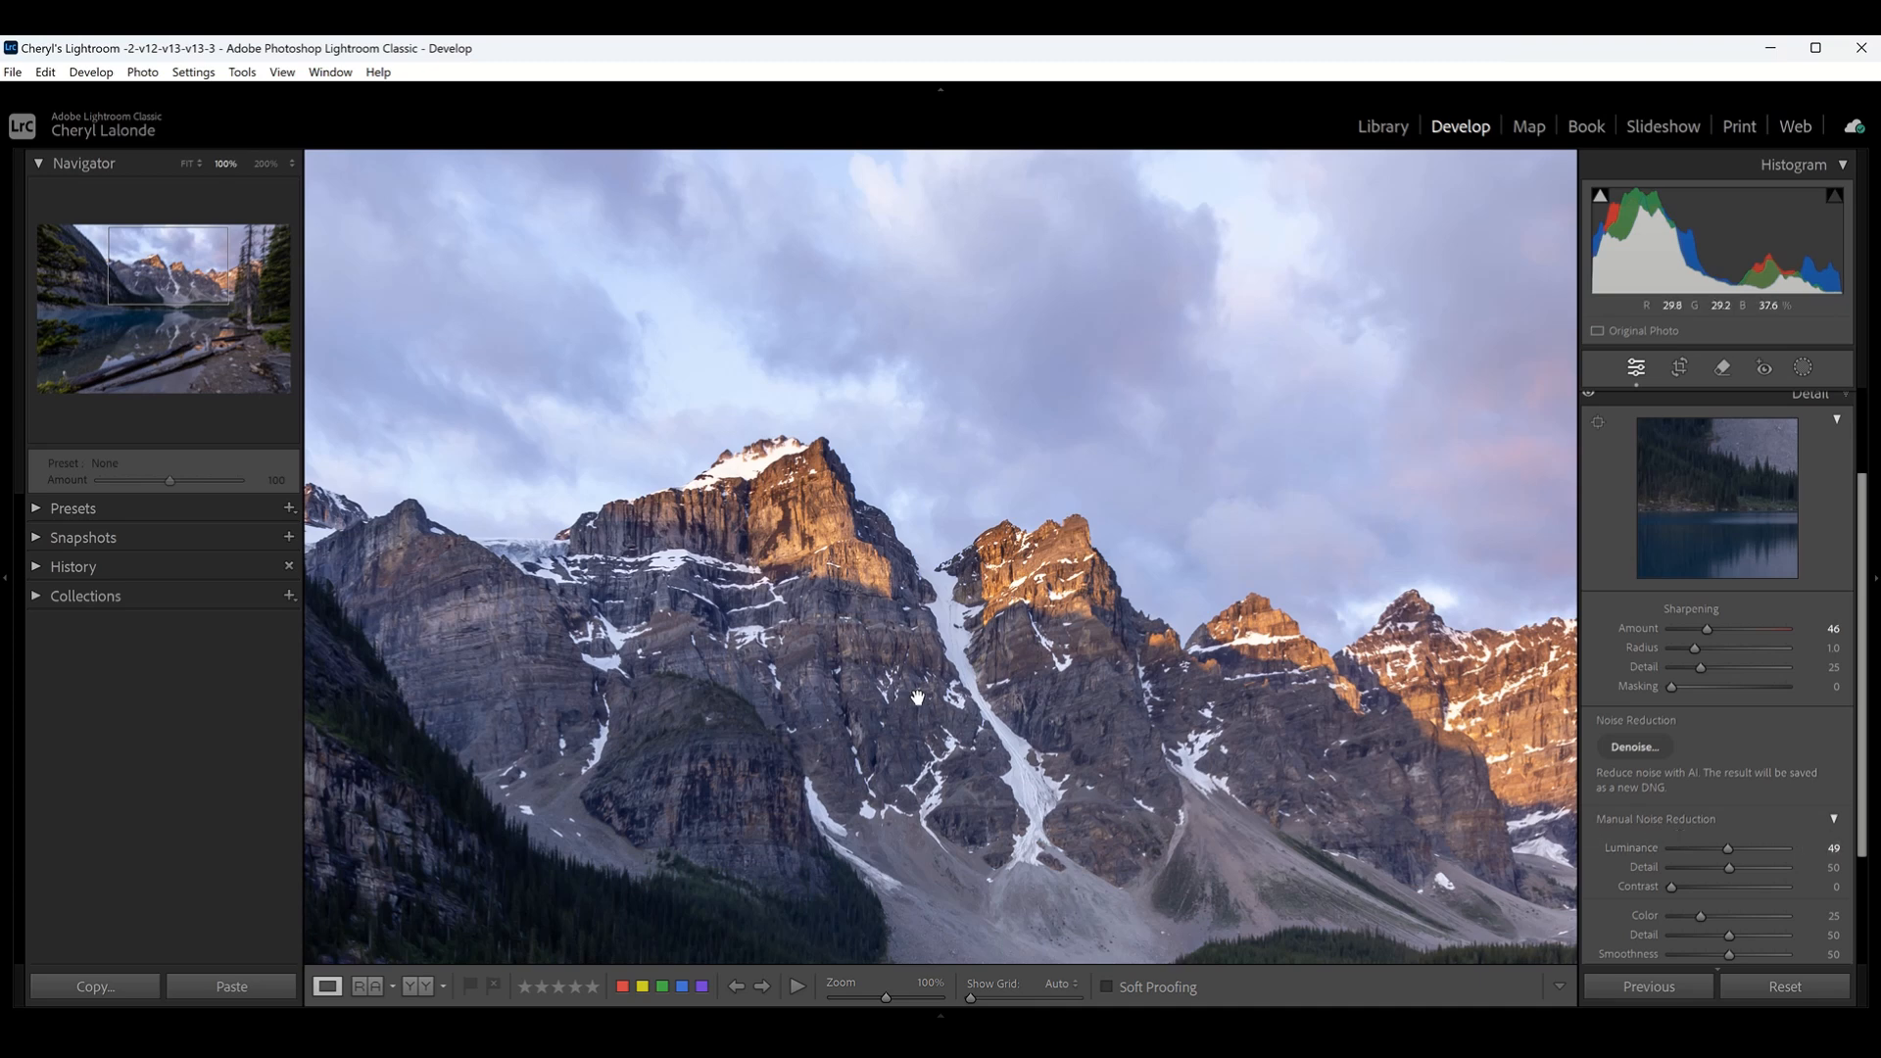
drag(958, 641, 669, 698)
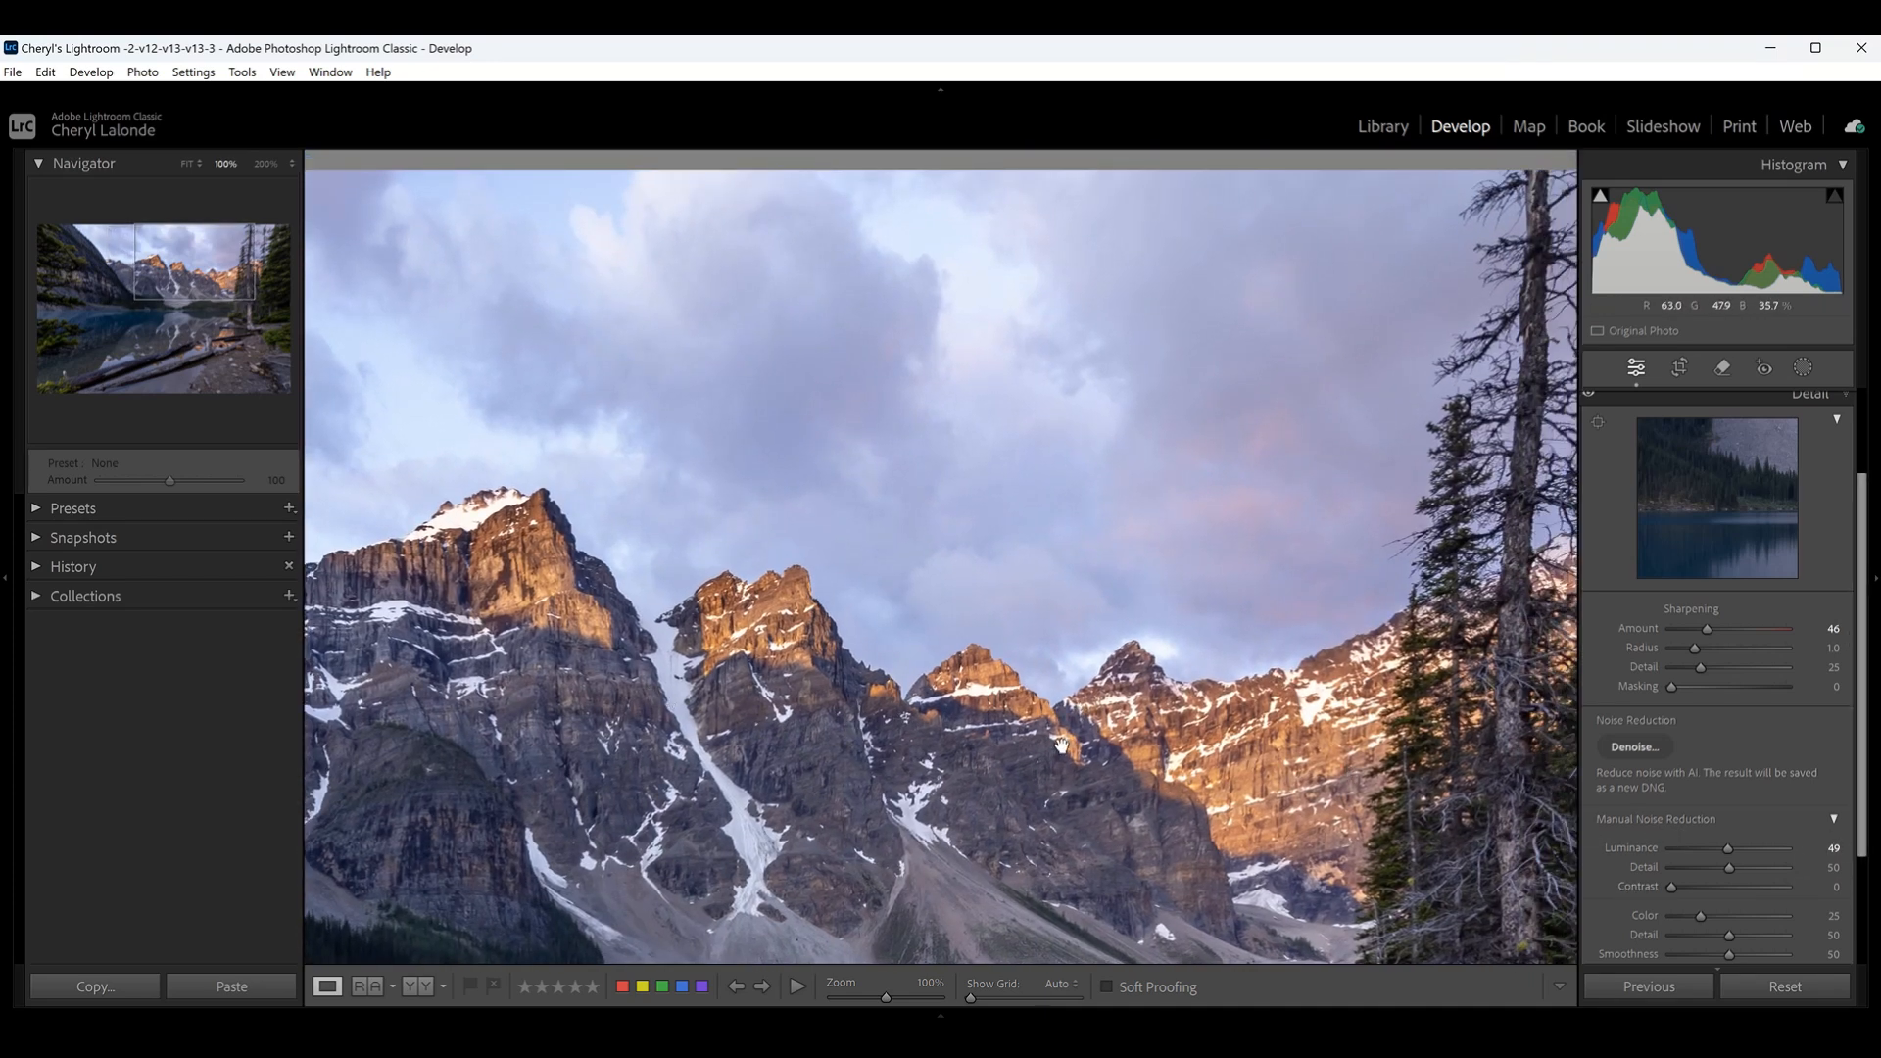
drag(1061, 746, 1027, 588)
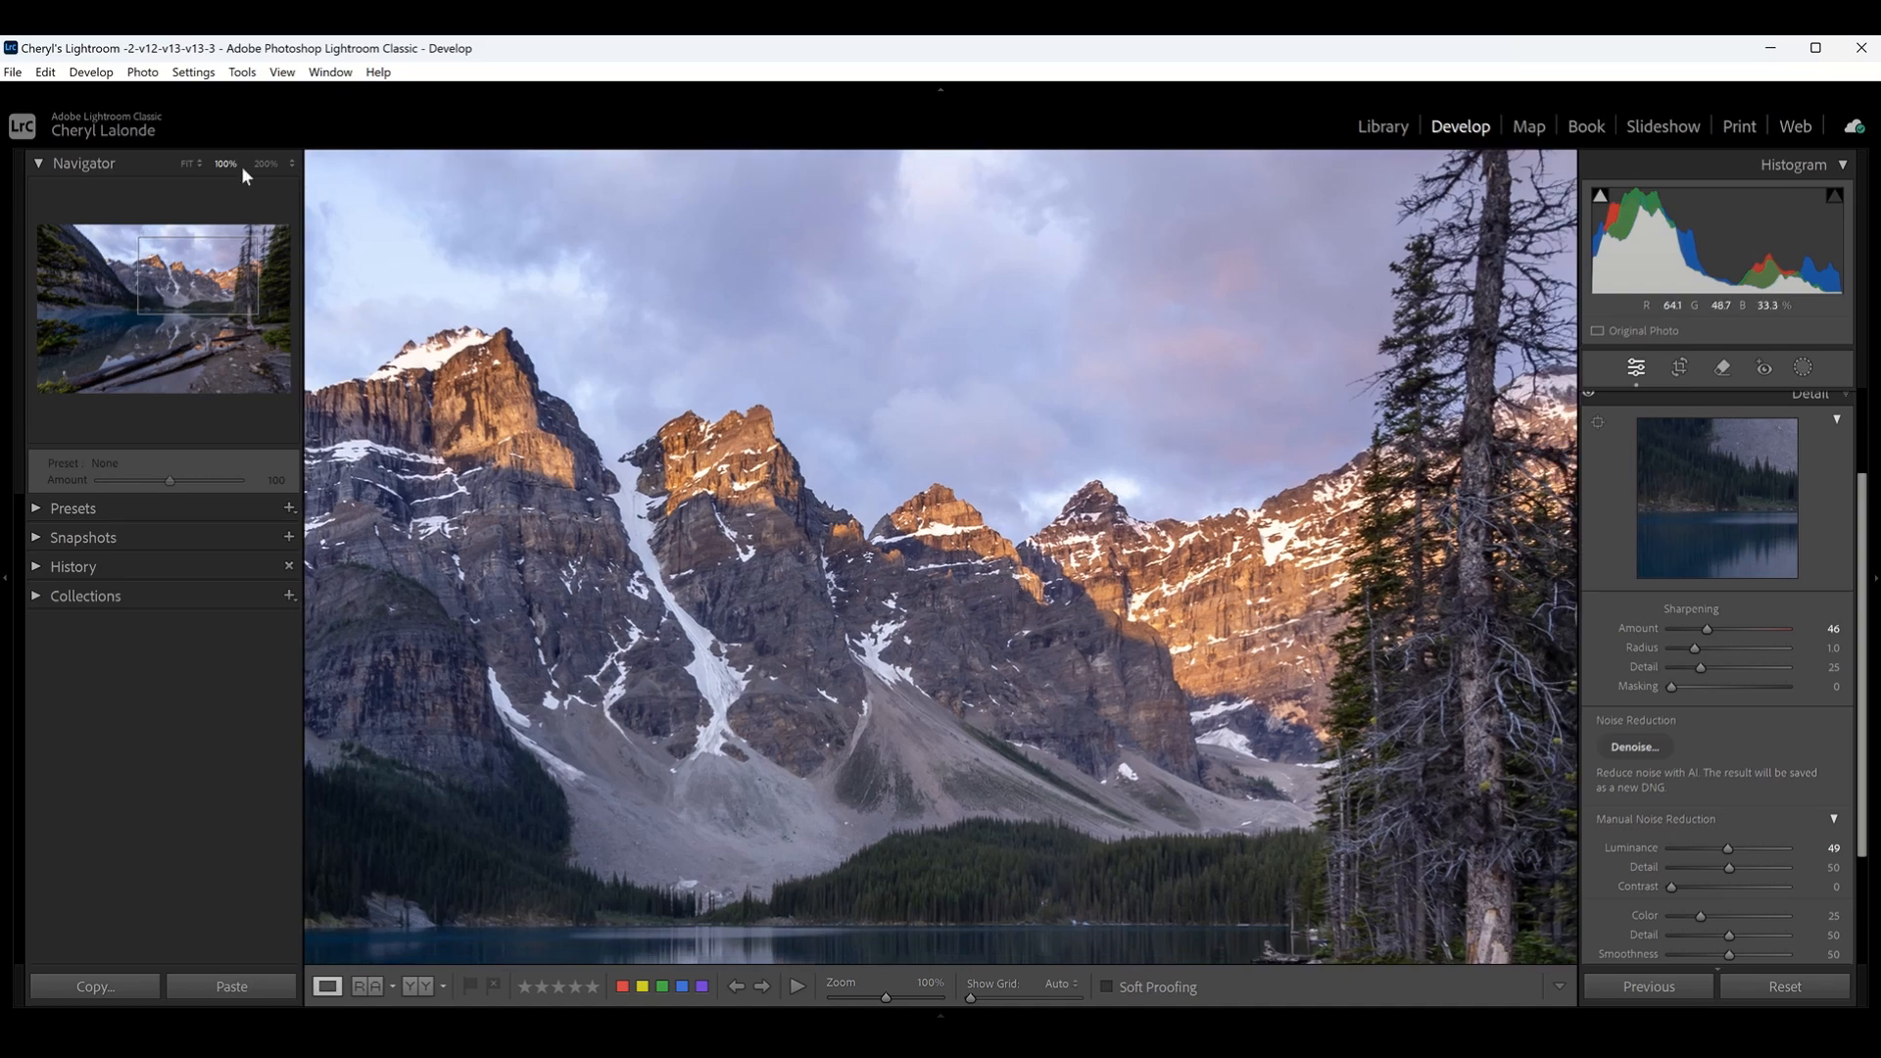
click(187, 166)
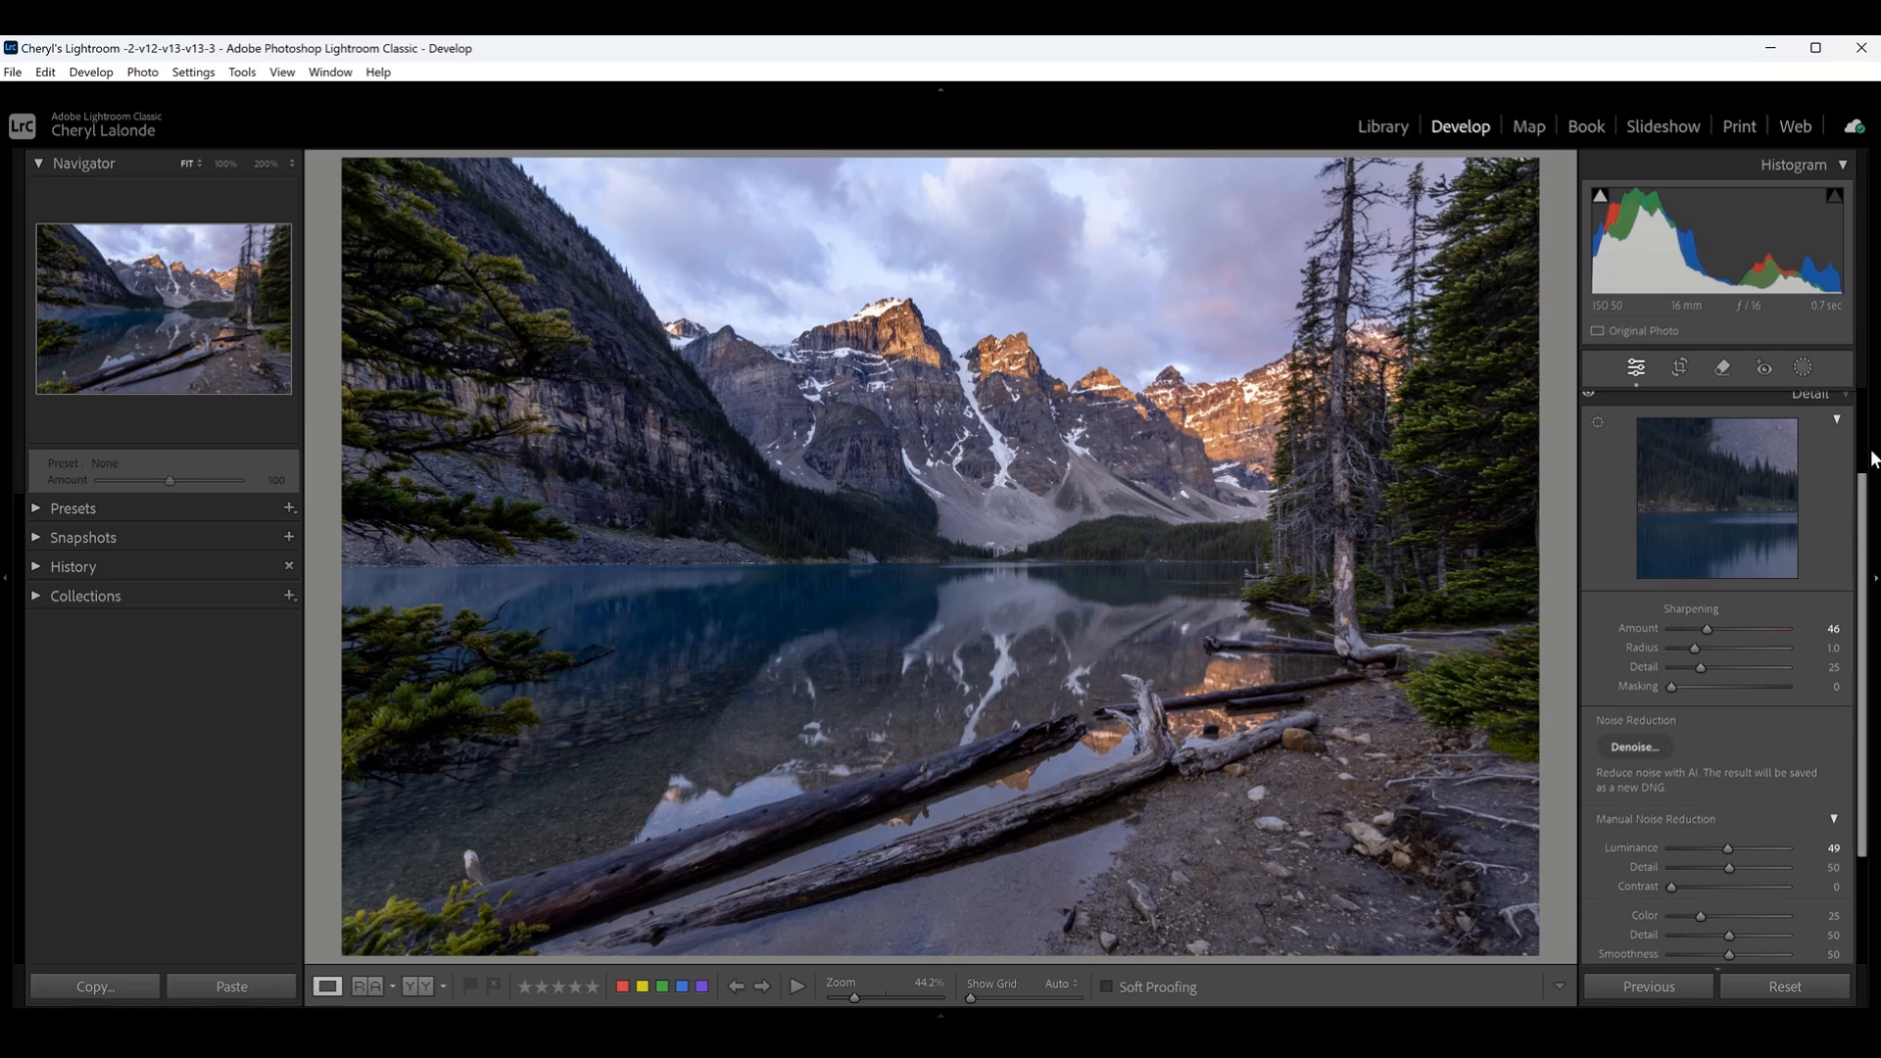
scroll(1867, 448, up, 2)
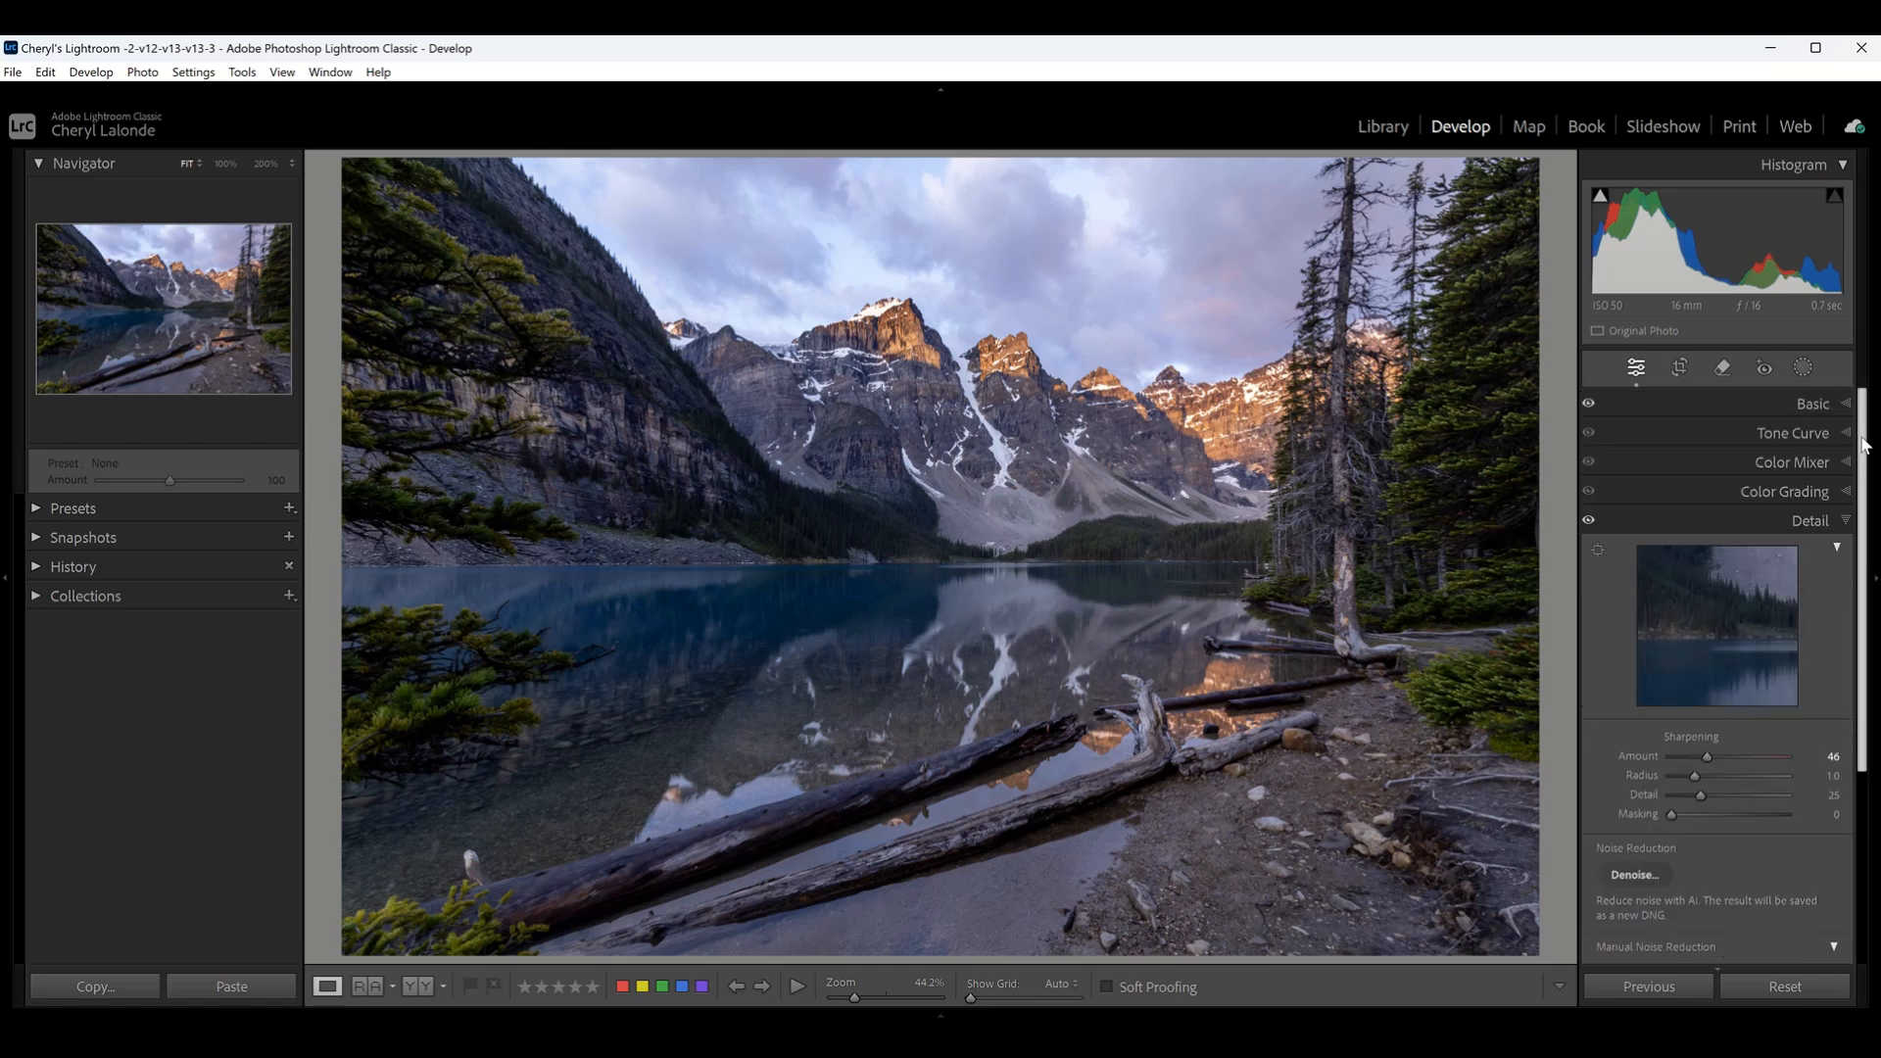
click(1845, 521)
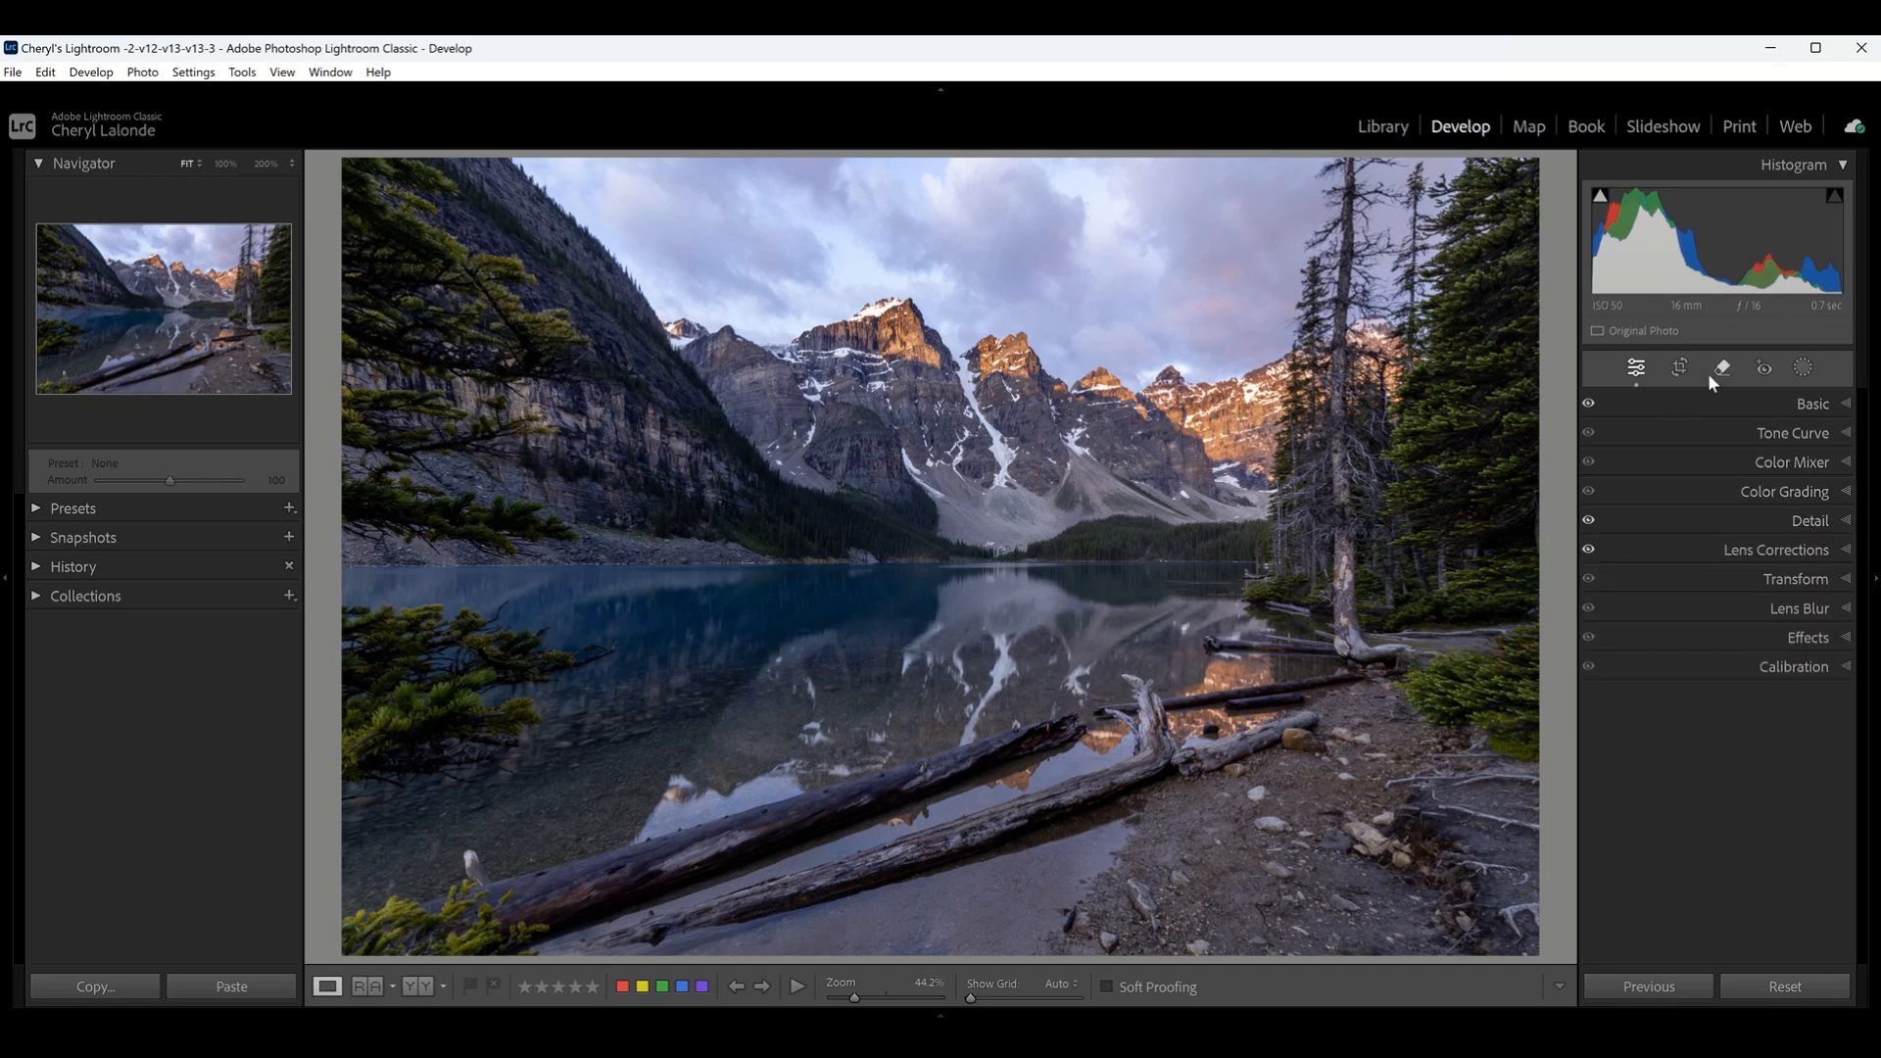
- Crop the photo freely, cutting away the foreground below the logs, the dense evergreens on the right and most of the branches on the left
click(1681, 369)
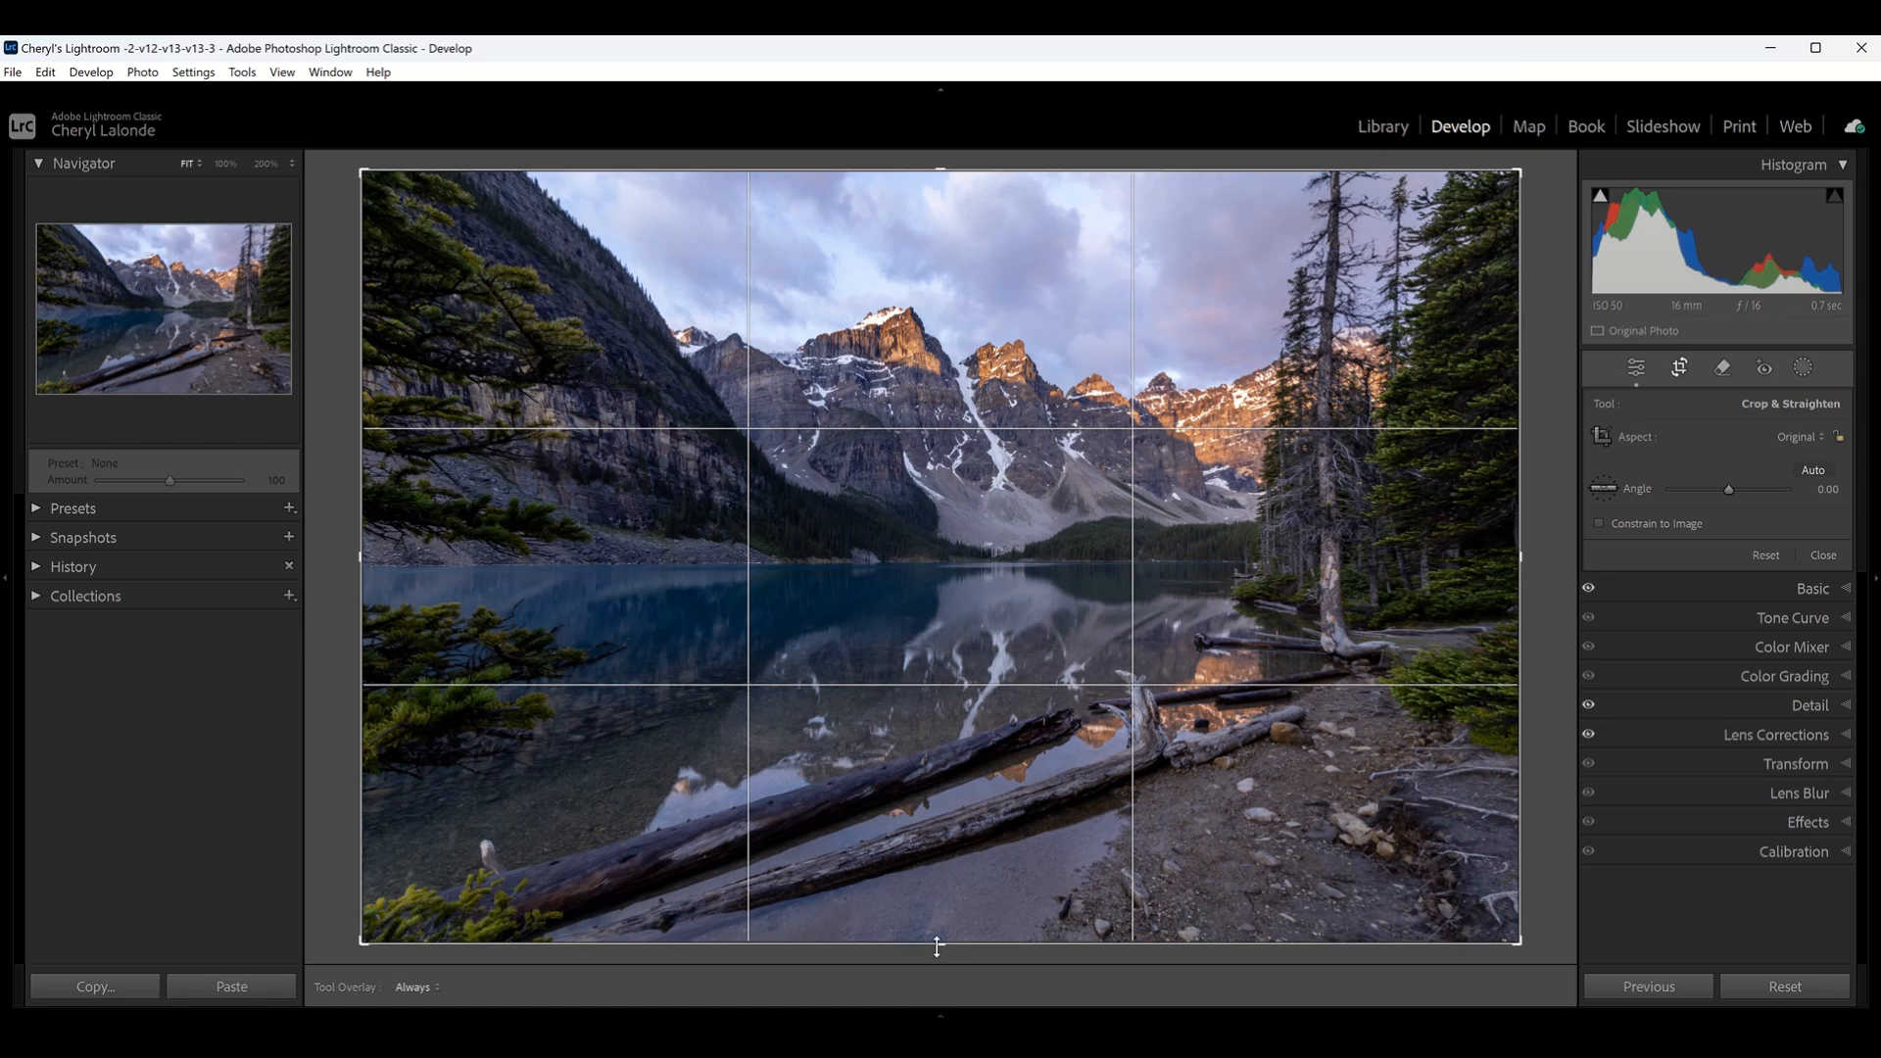
drag(936, 947, 964, 881)
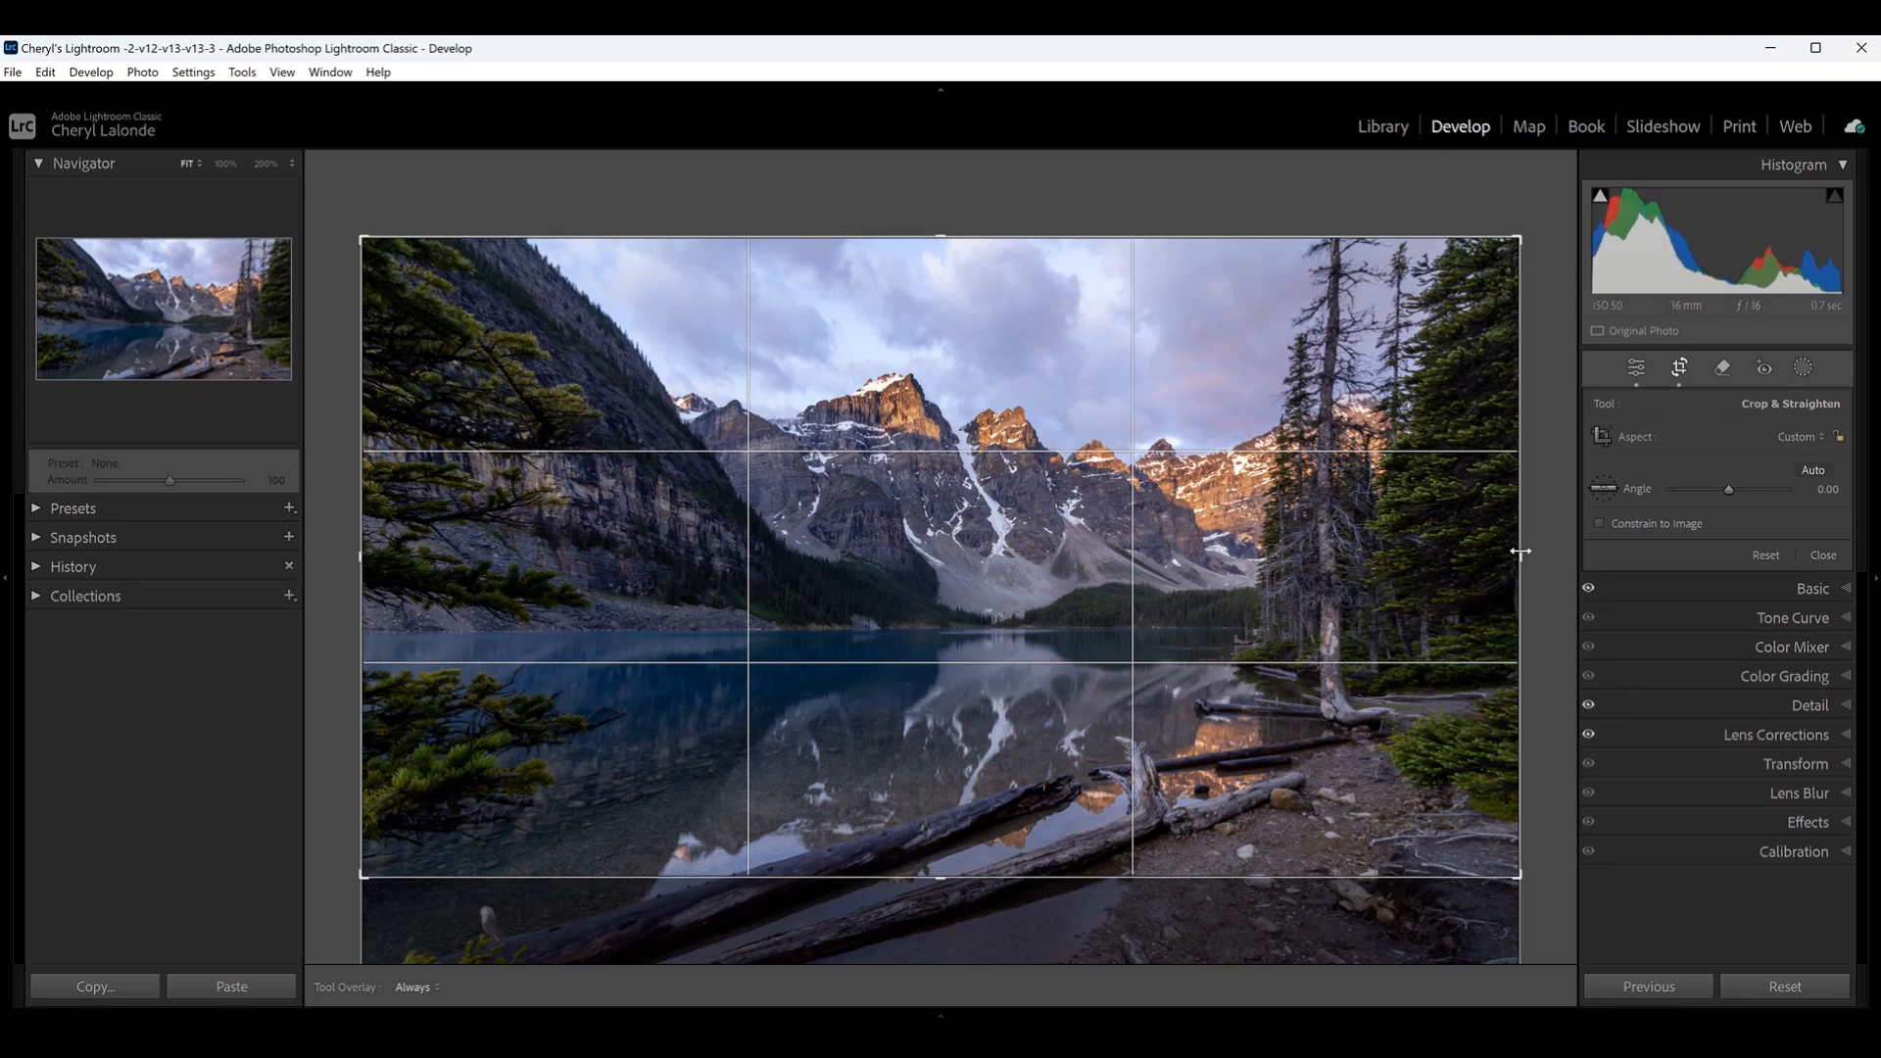
drag(1519, 552, 1453, 559)
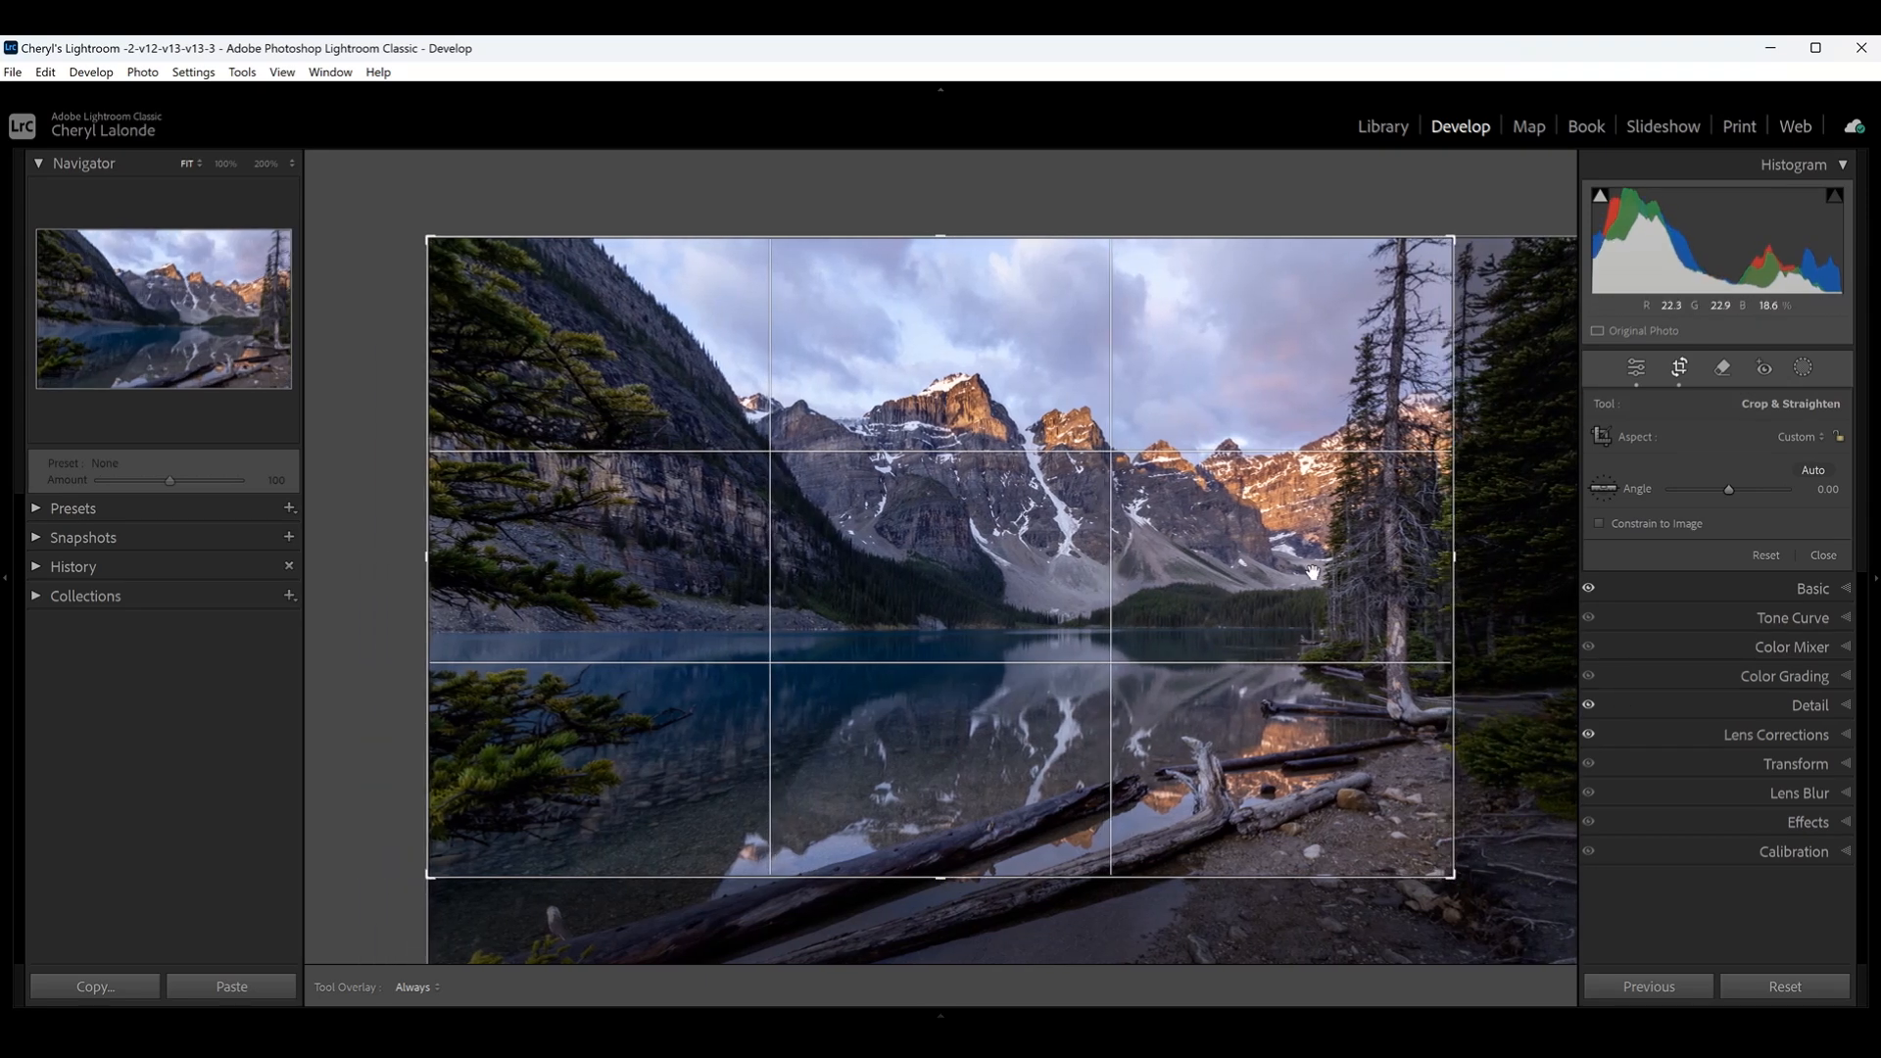
drag(424, 558, 549, 607)
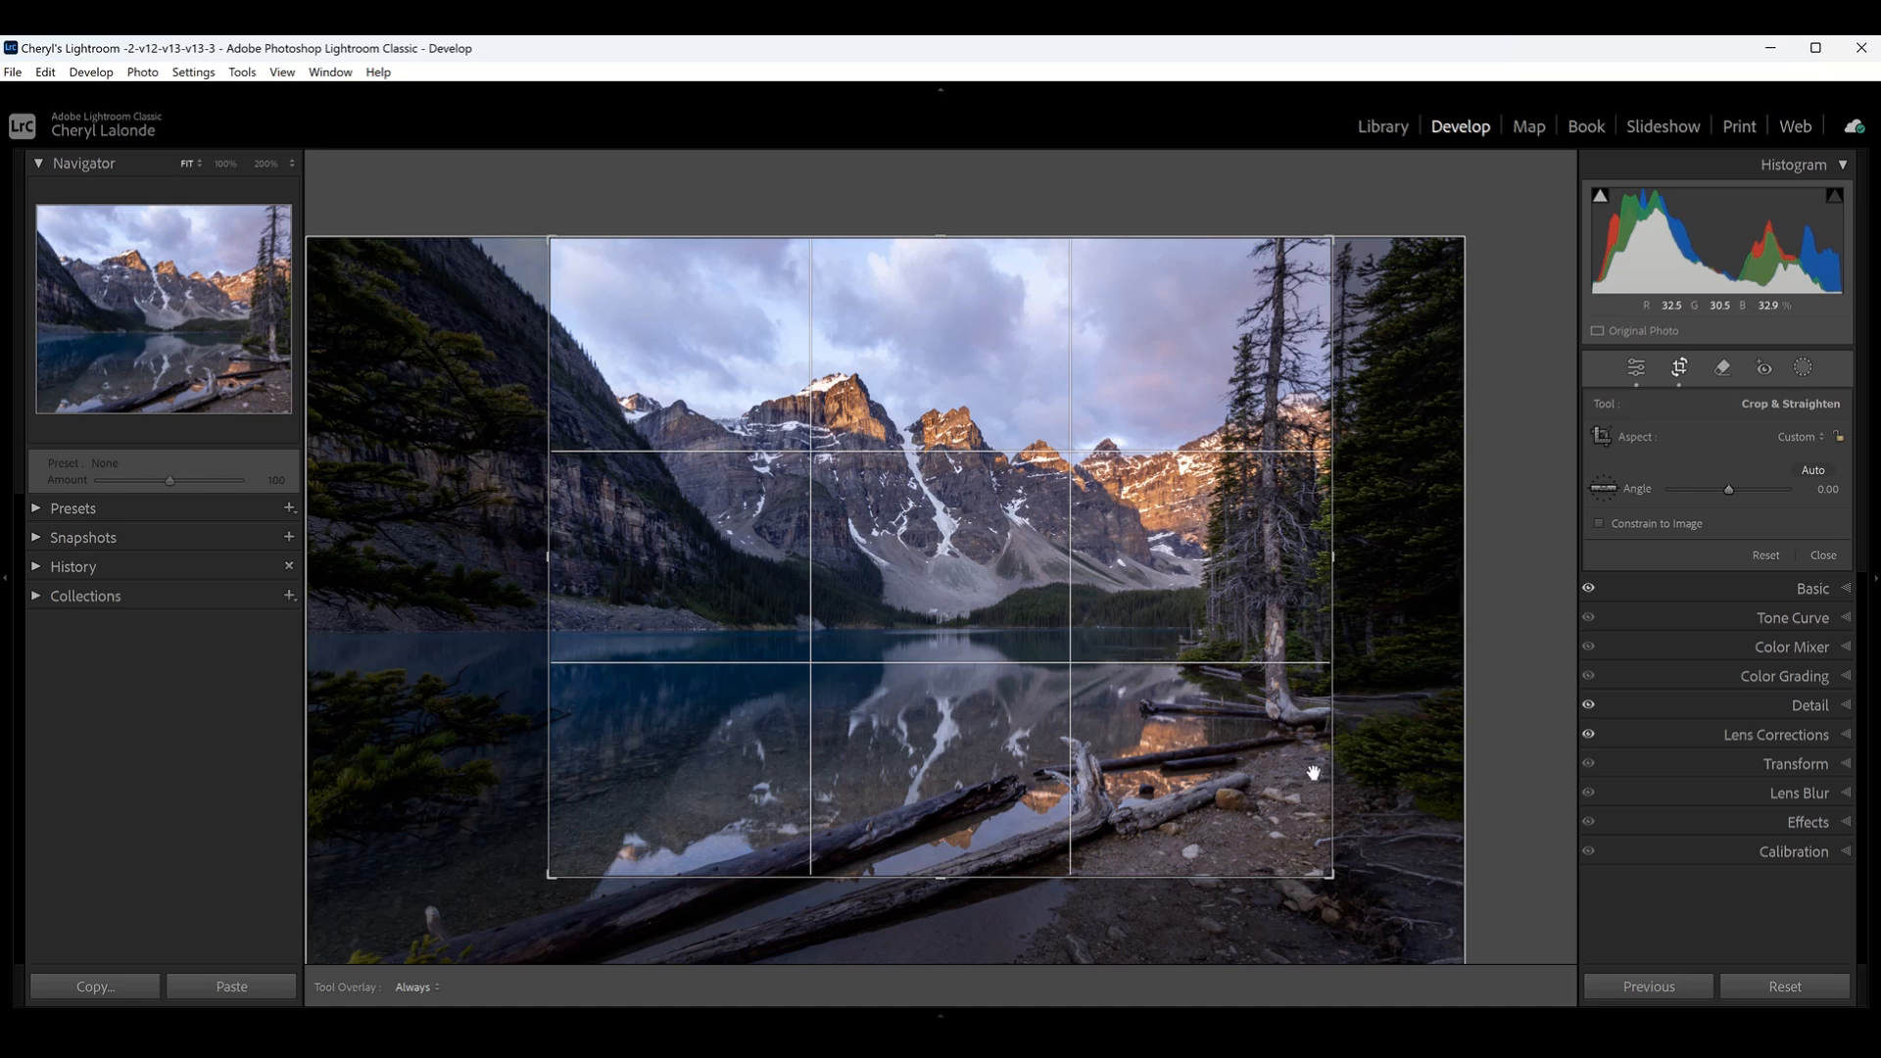
- Cycle through the crop guide overlays to compare the composition, returning to the rule-of-thirds grid
key(o)
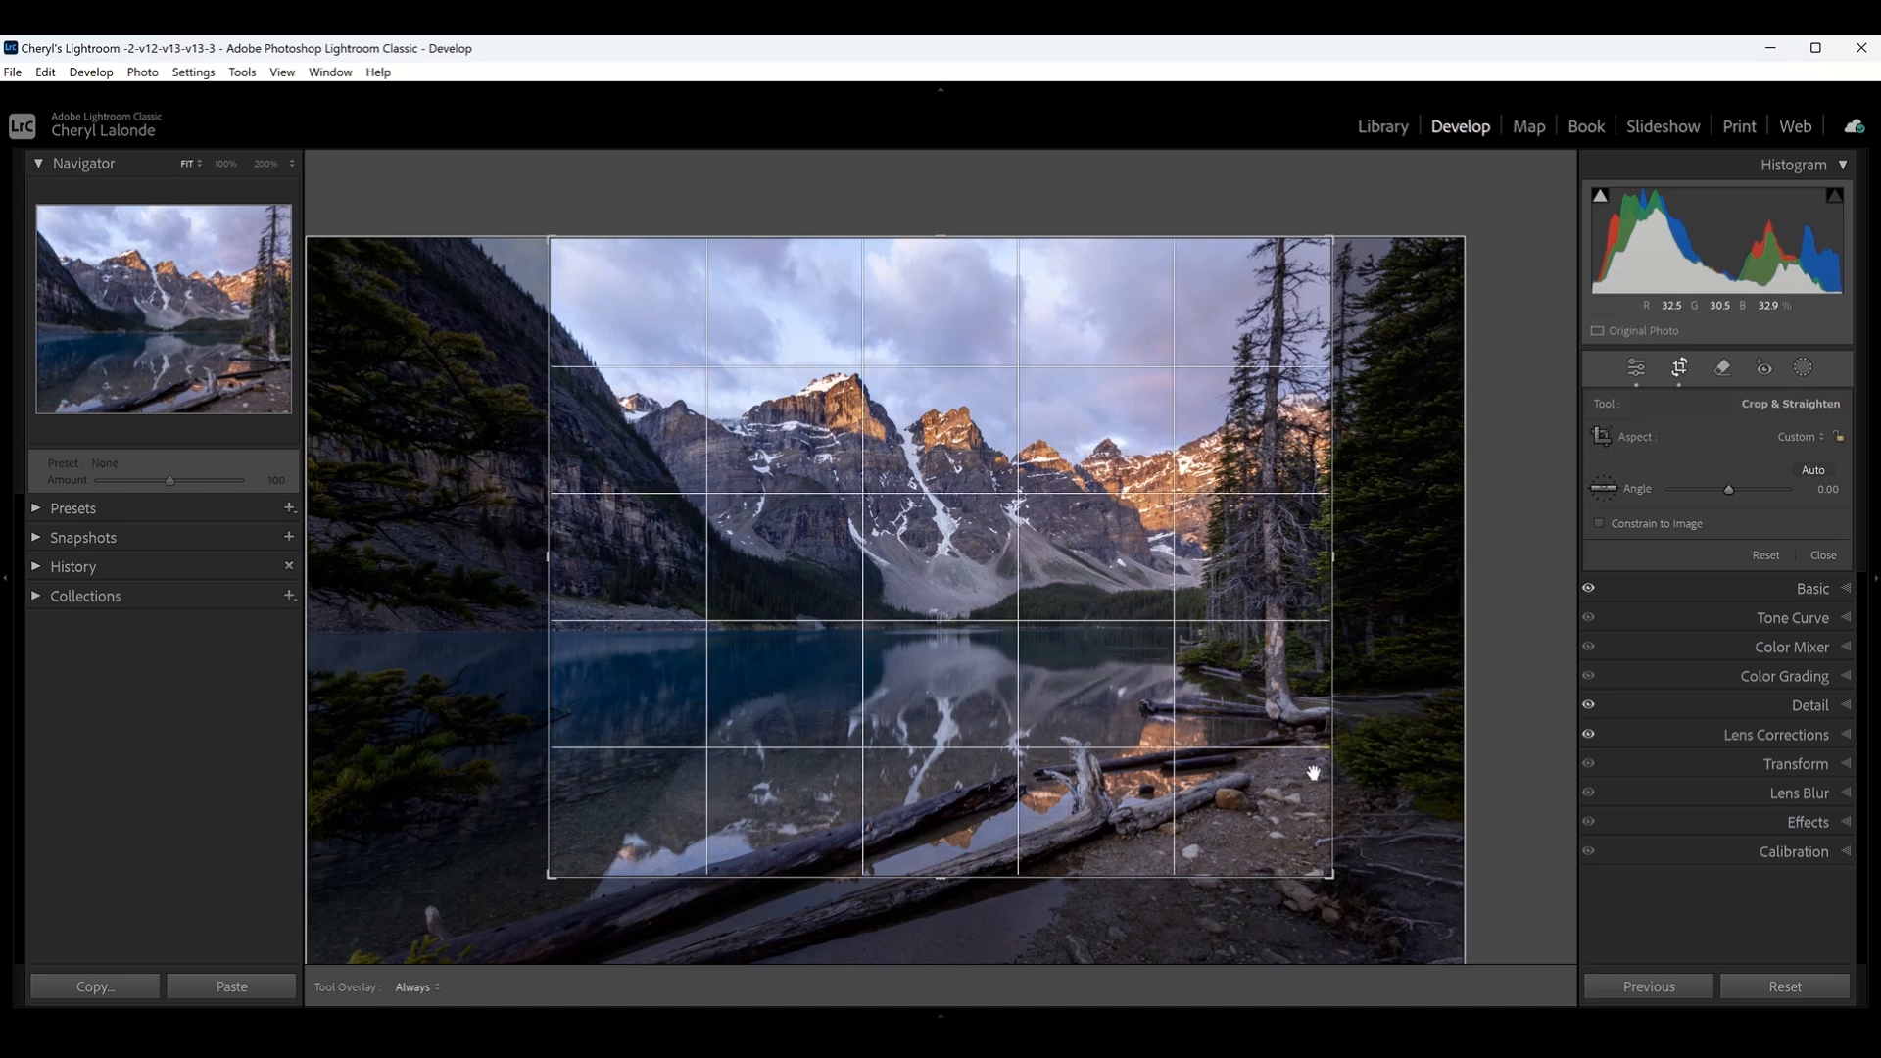
key(o)
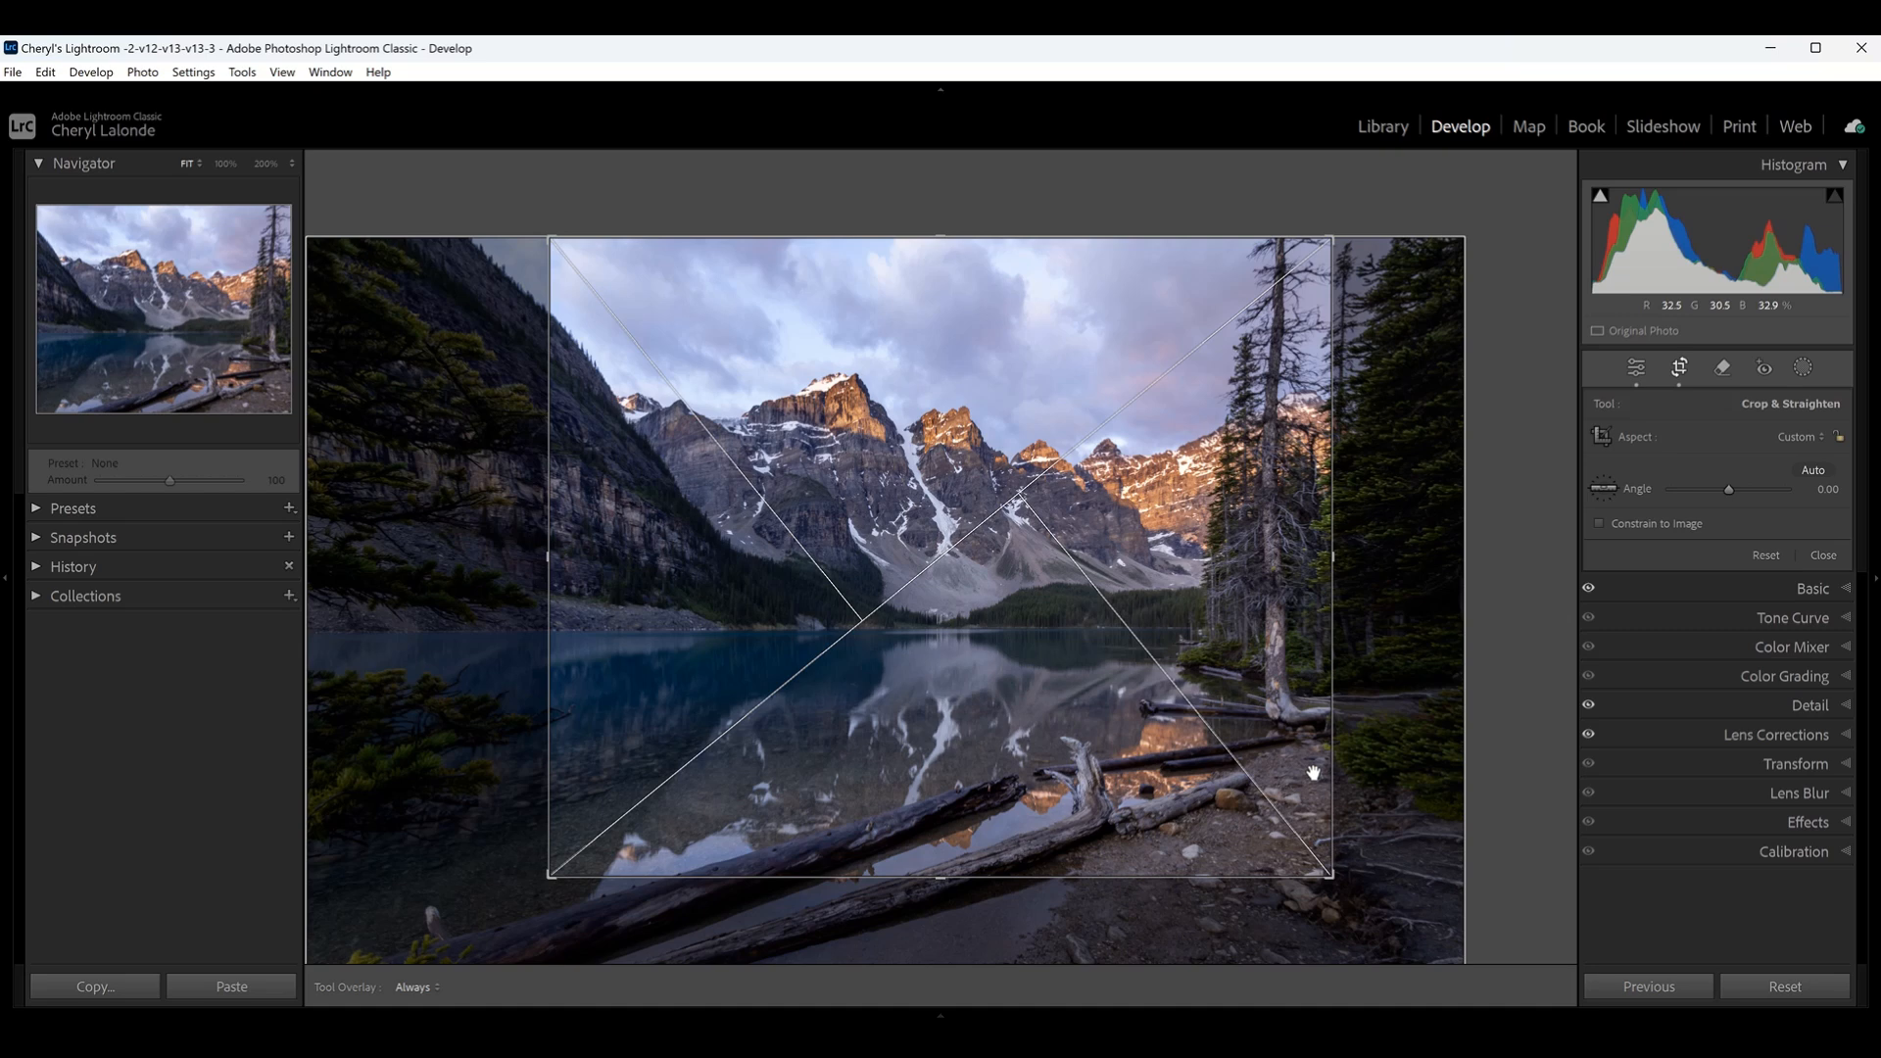
key(o)
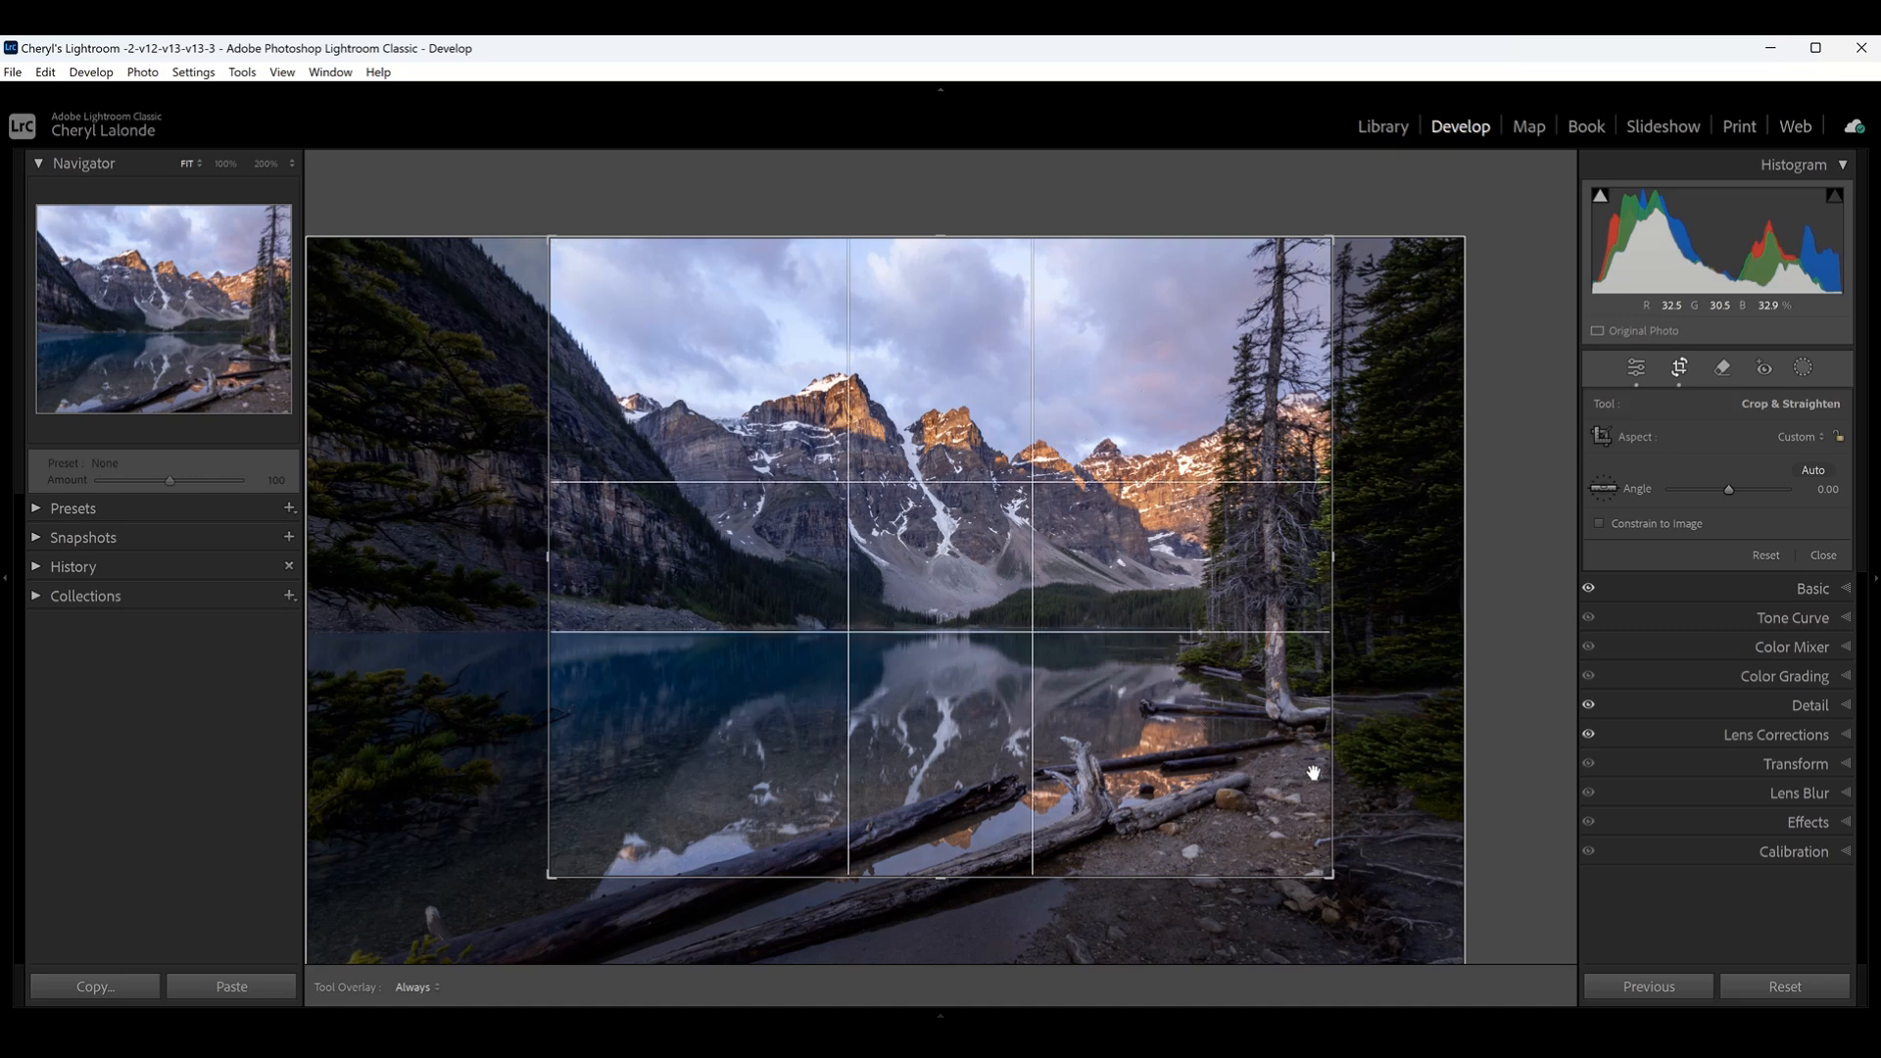
key(o)
key(o)
key(o)
key(o)
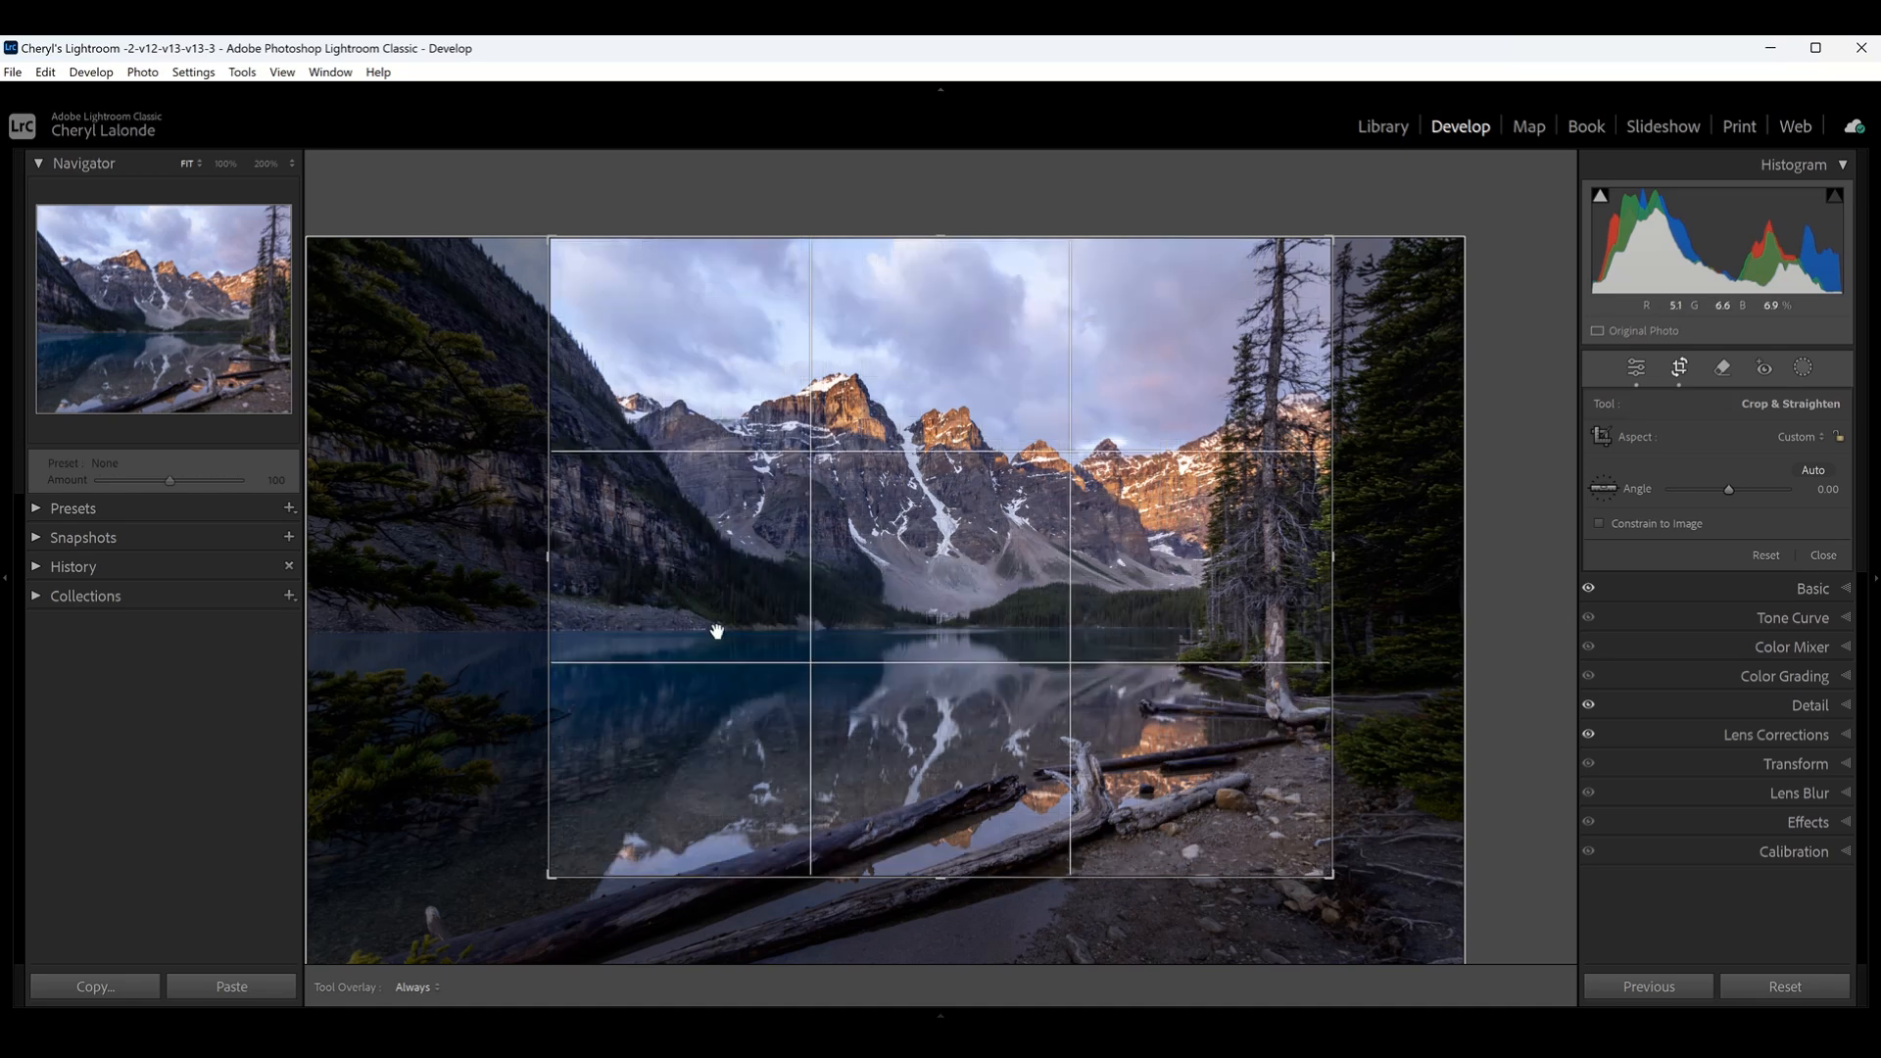
- Refine the crop by widening it on the branch side and slightly trimming the sky and foreground, and apply it
drag(546, 549, 506, 563)
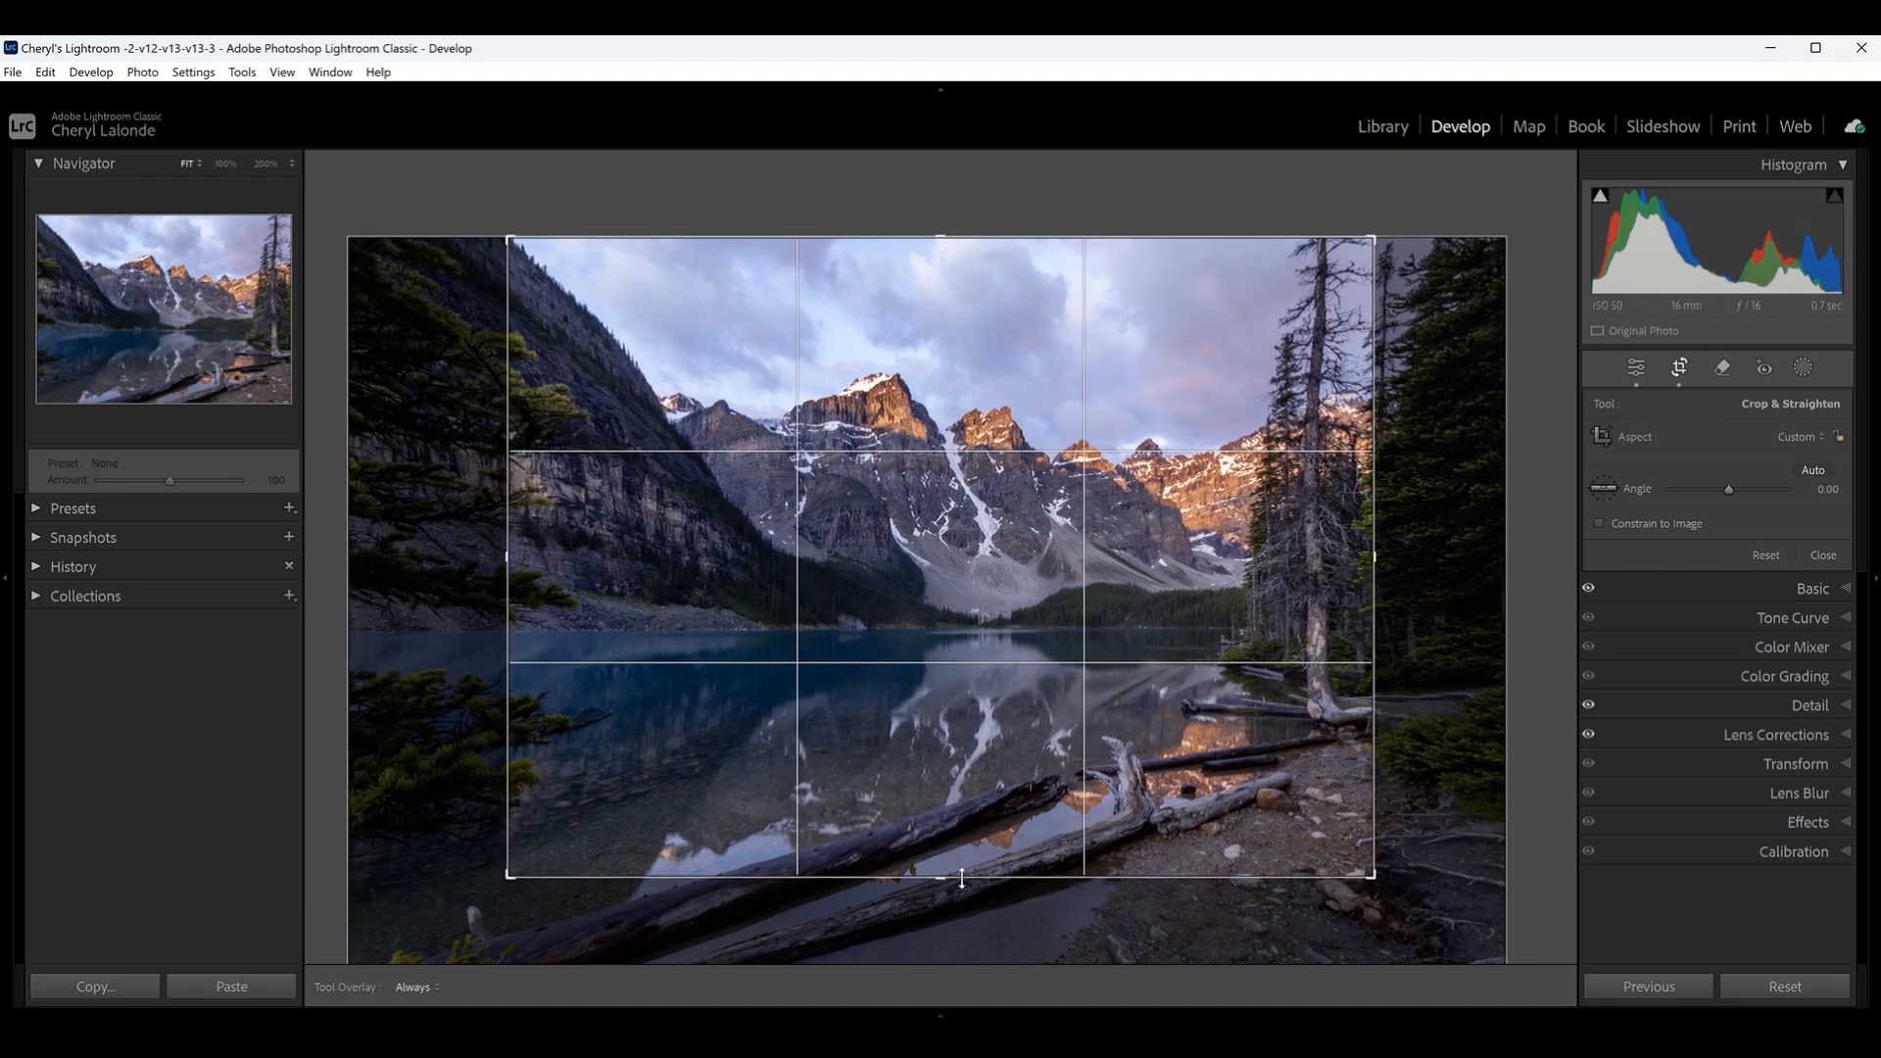
drag(951, 878, 954, 850)
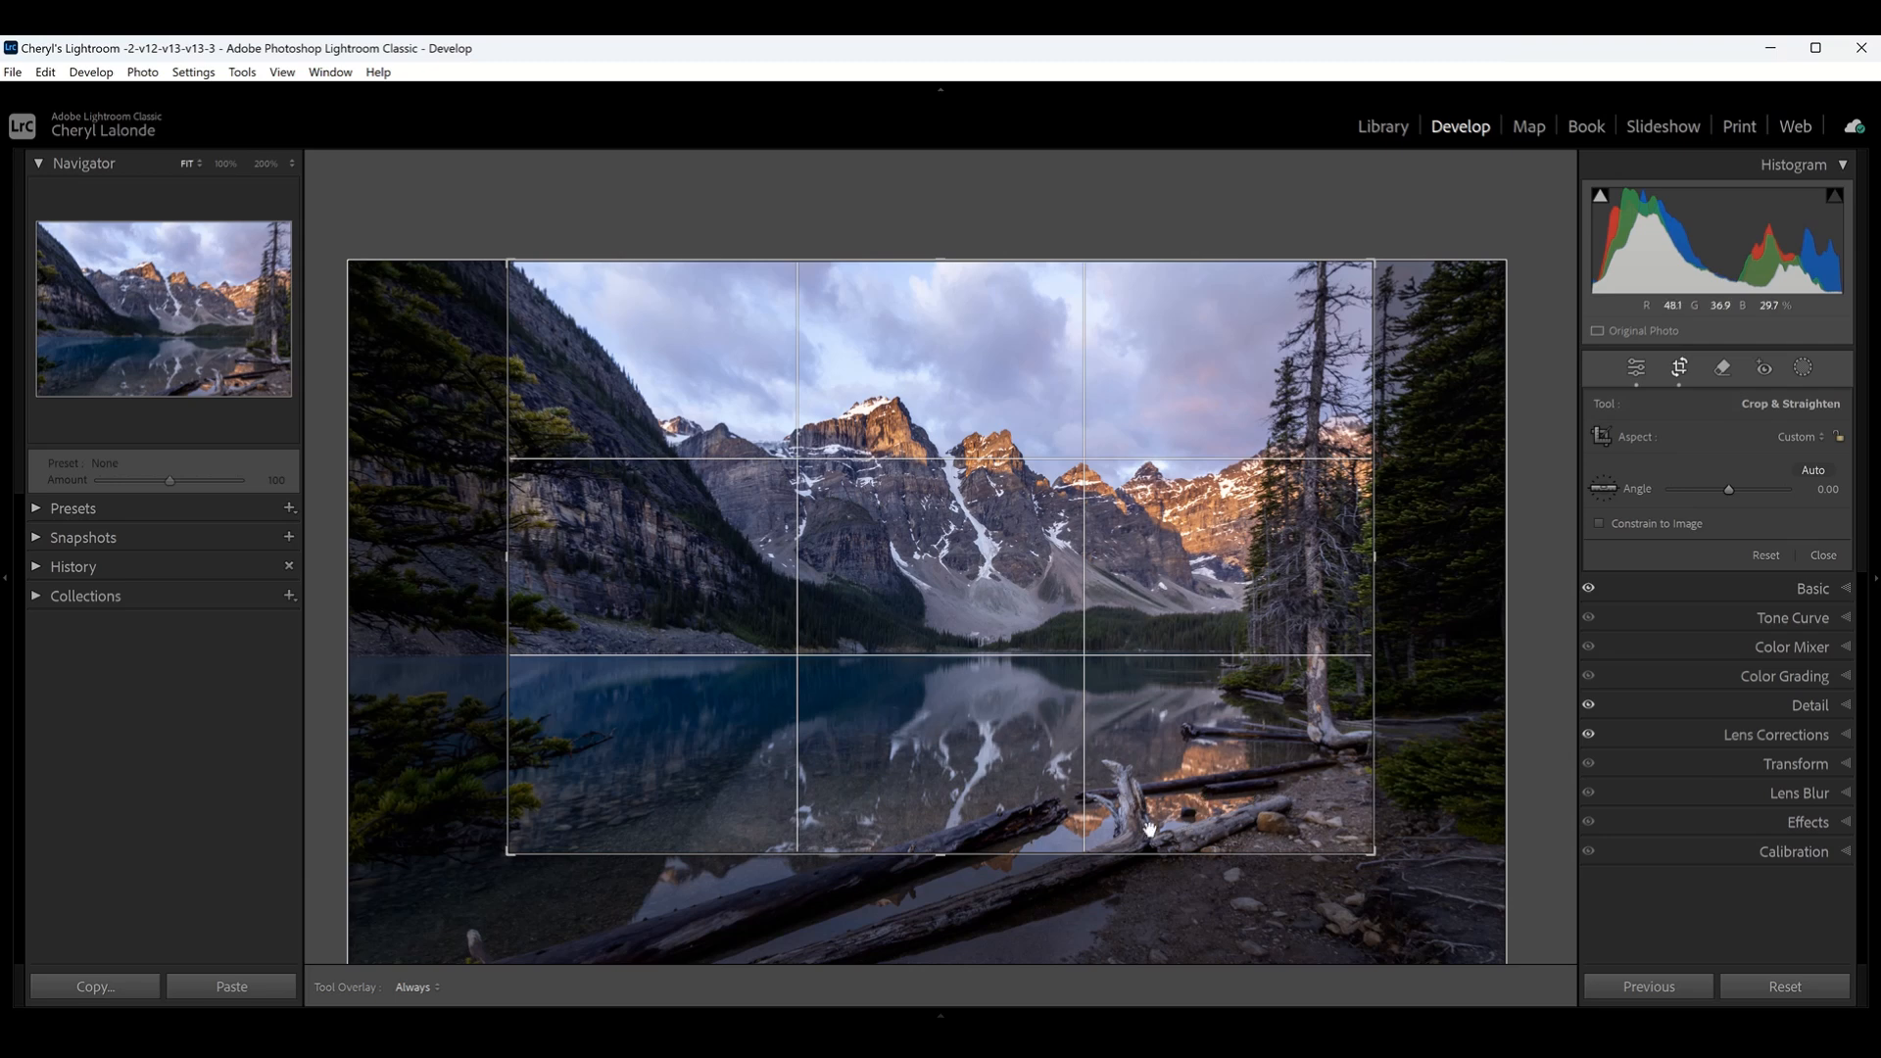
drag(941, 855, 944, 873)
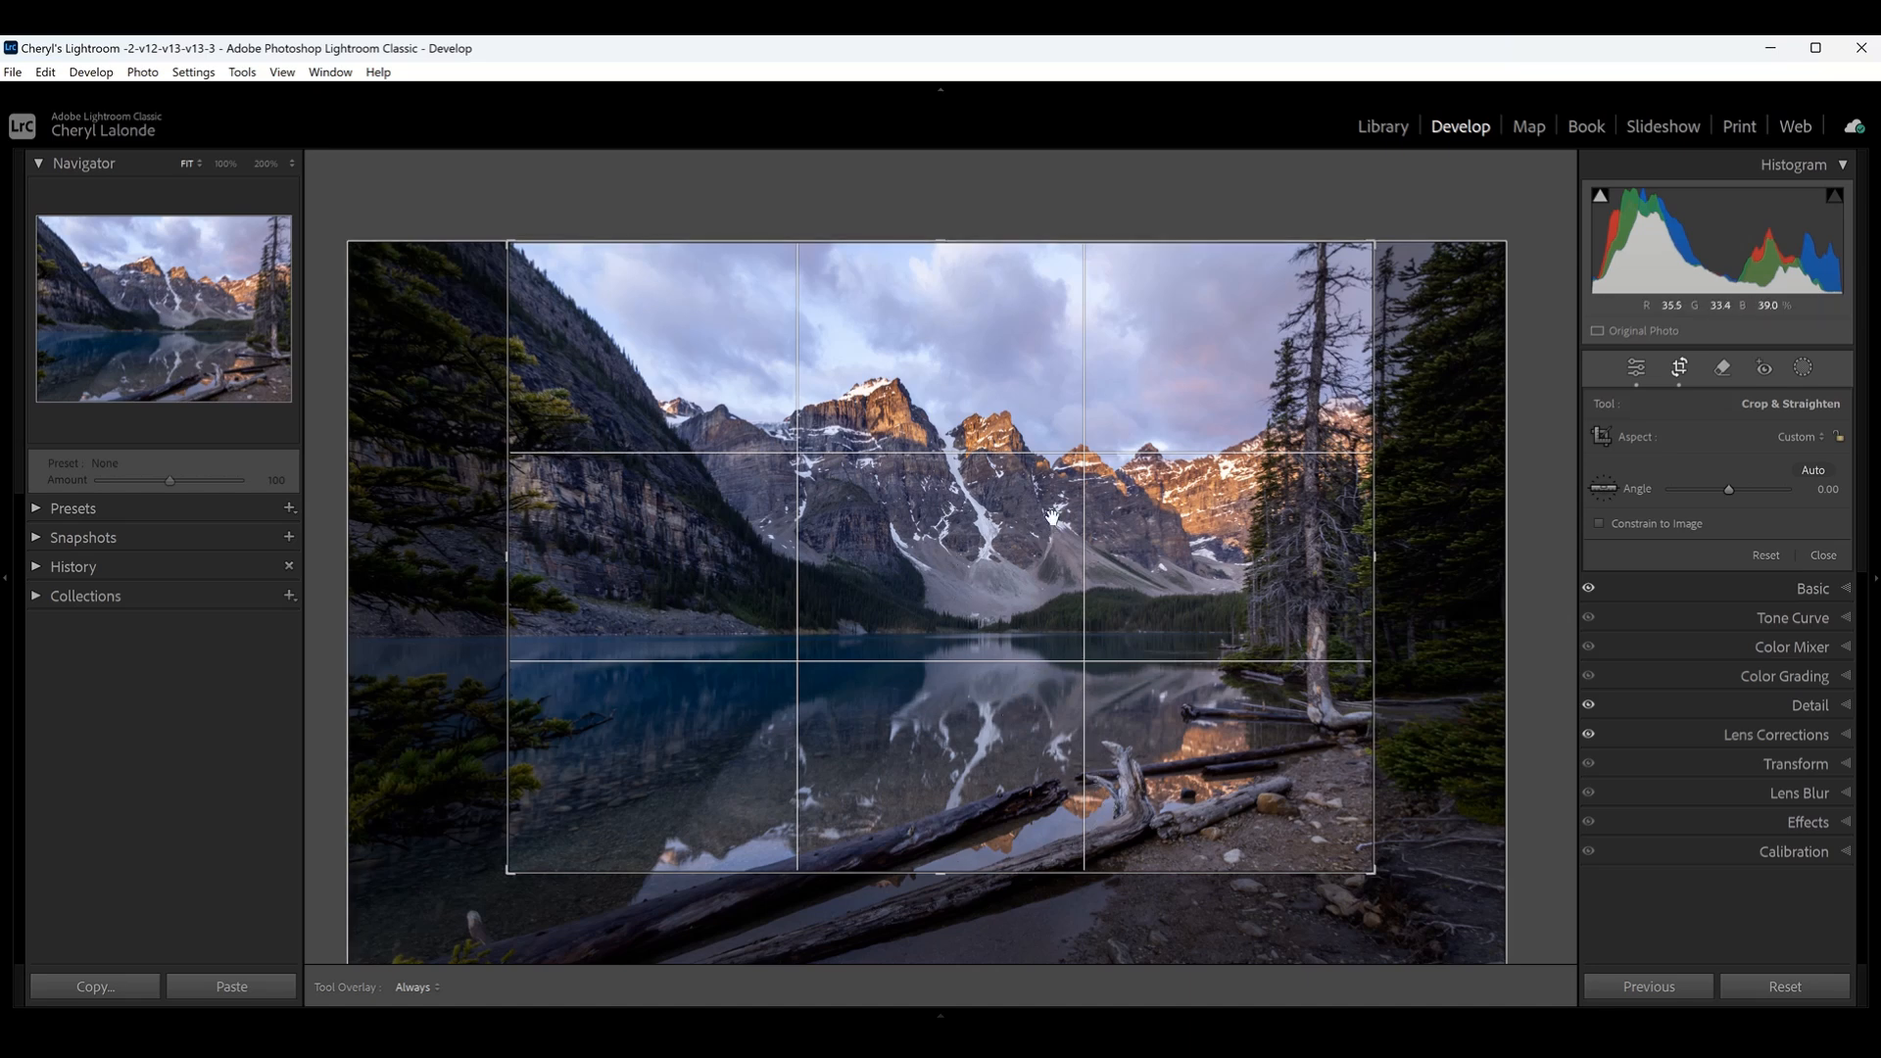
drag(940, 250, 949, 263)
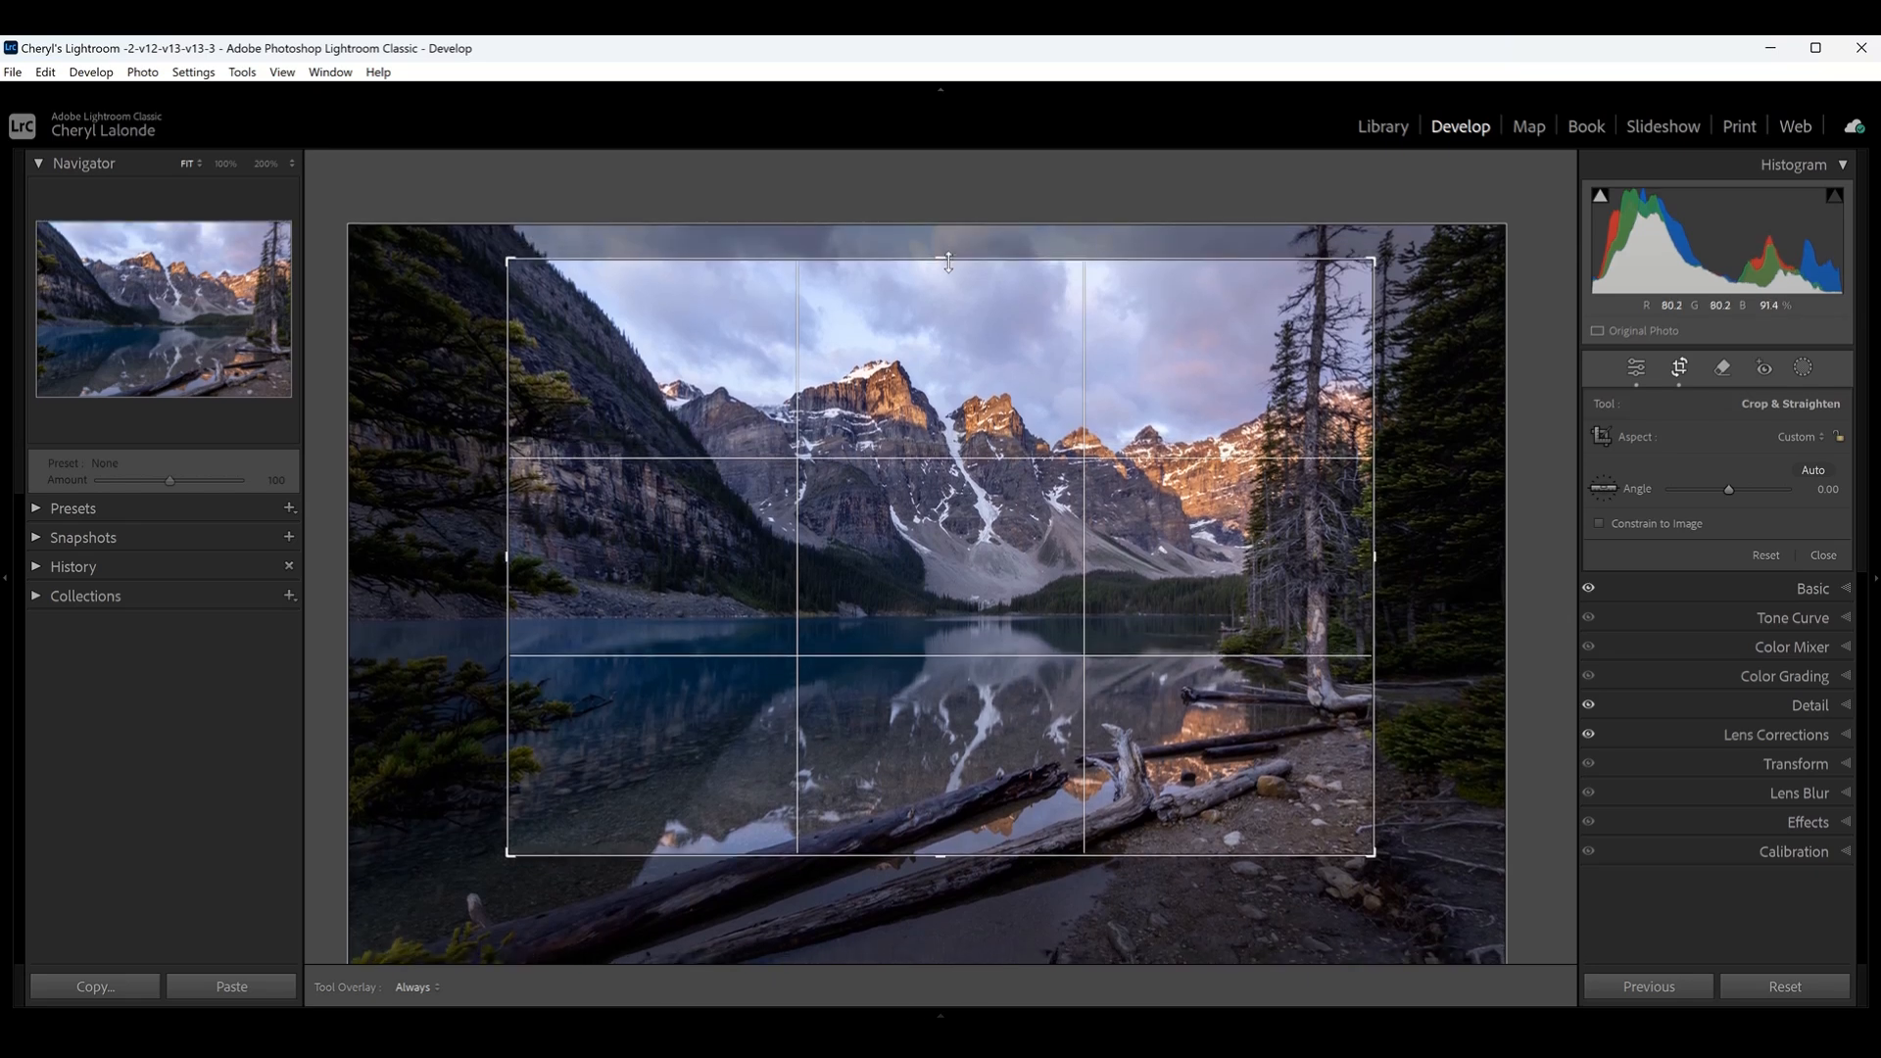
drag(949, 263, 948, 262)
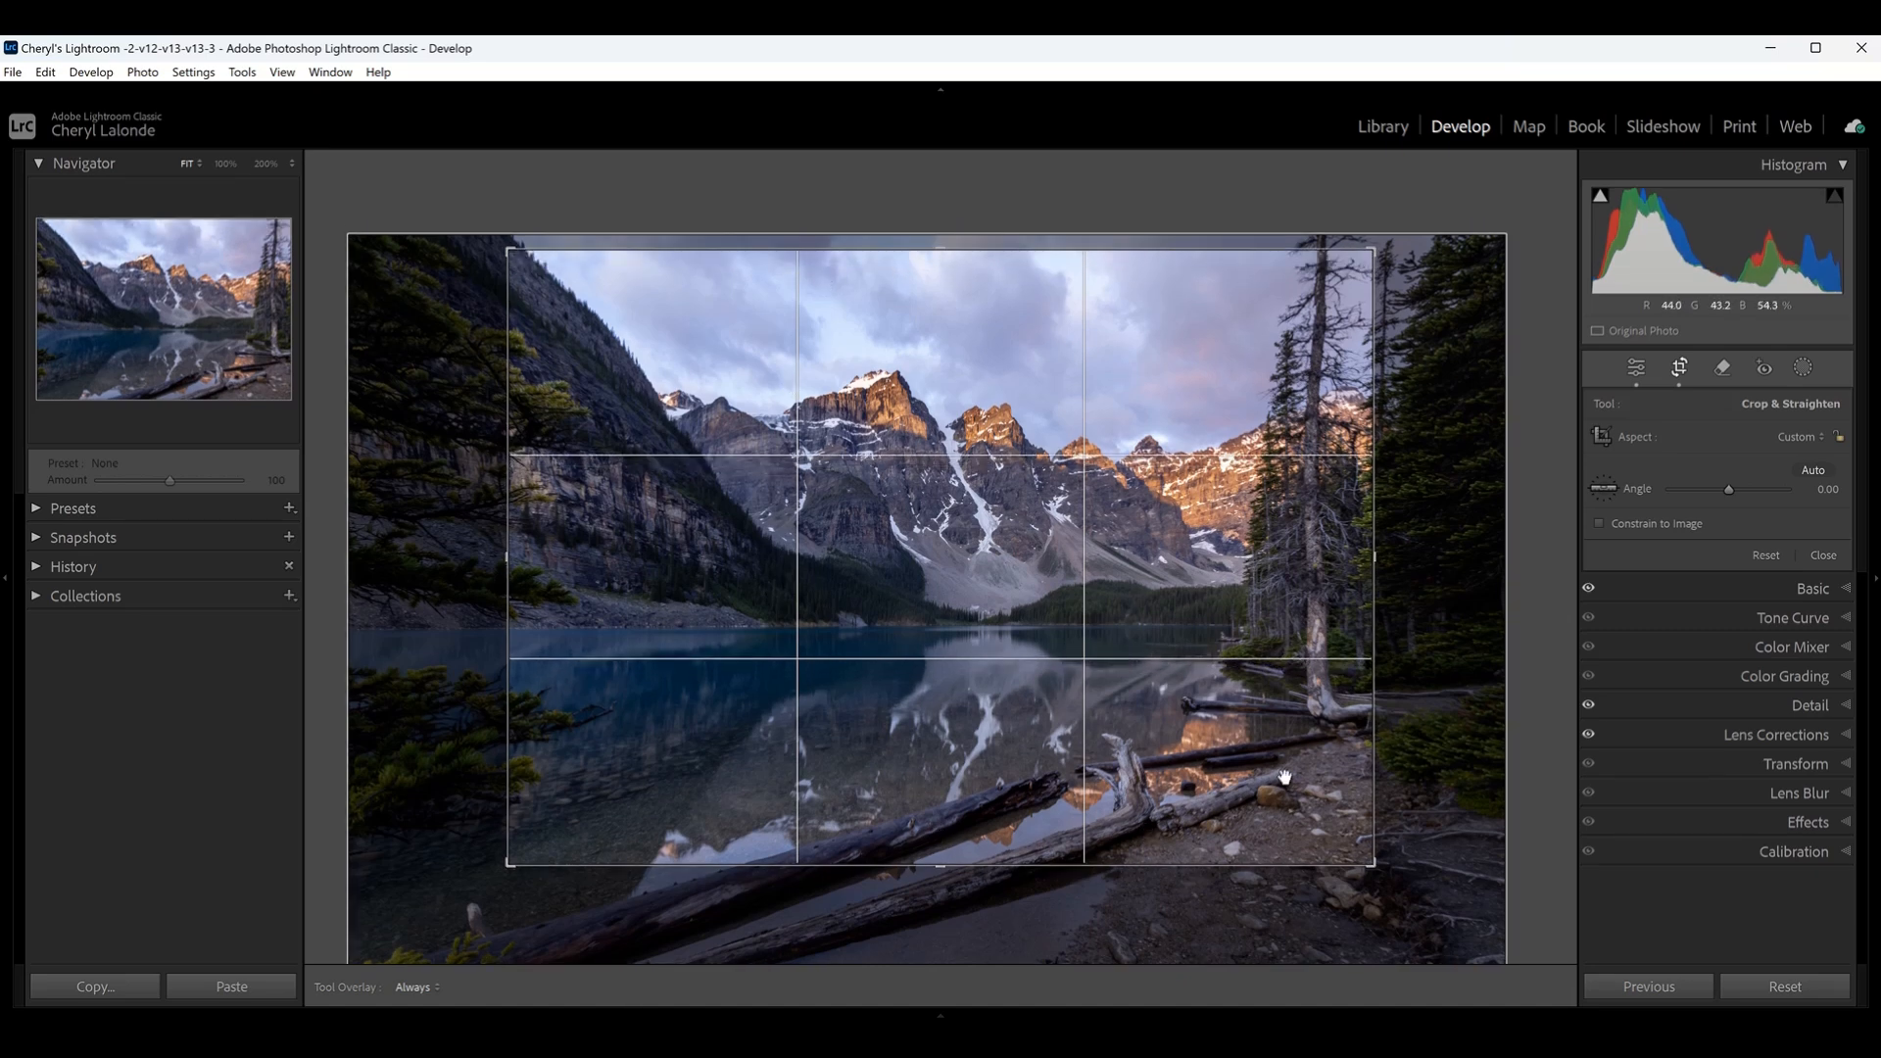
key(Return)
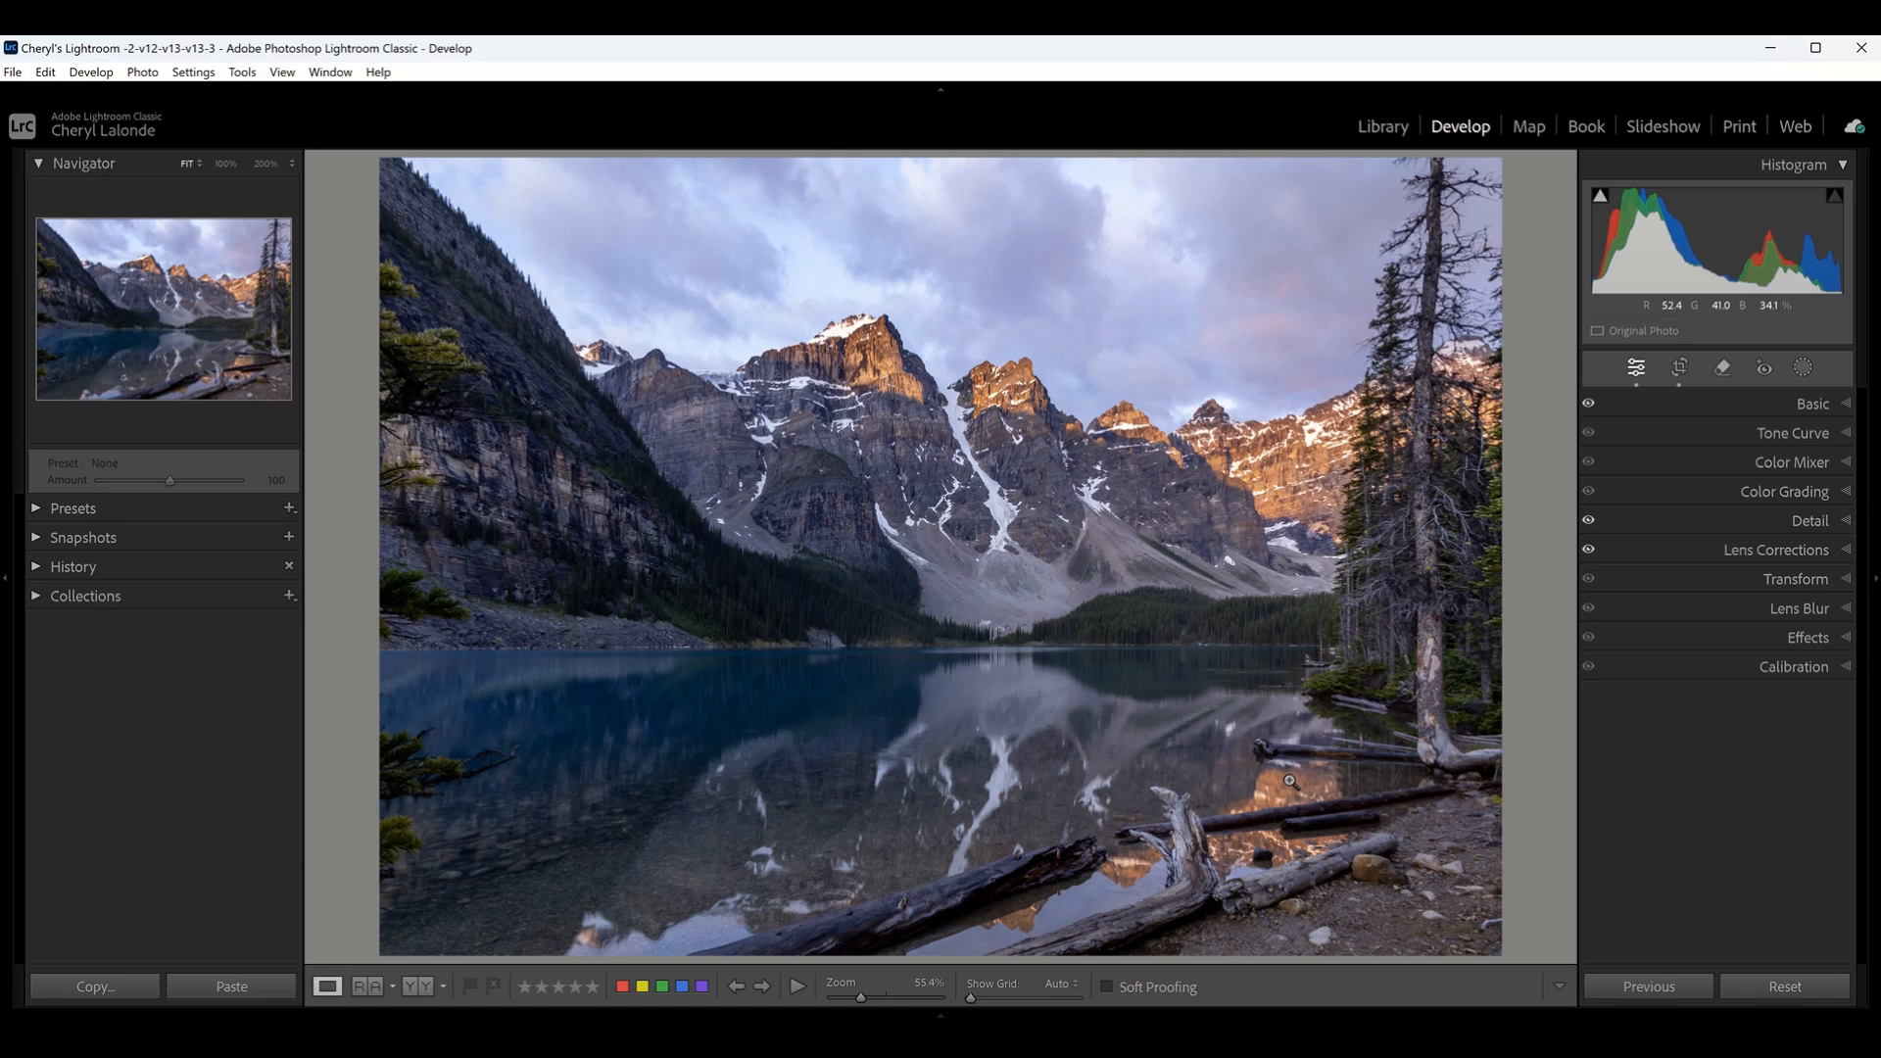